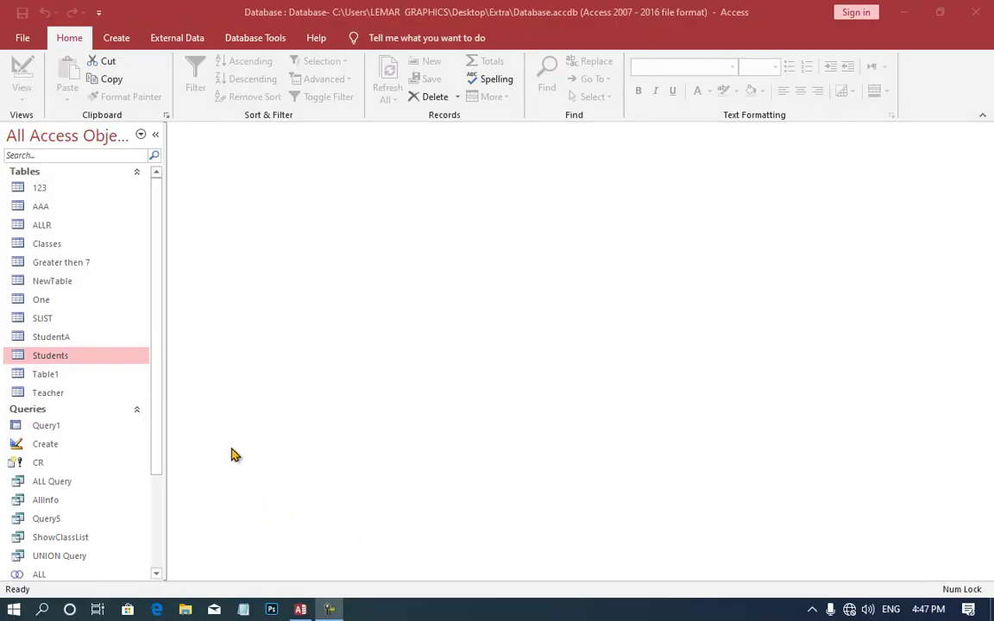
Step: Open Form1 from the Forms list to view the student records
{"action": "scroll", "coordinate": [39, 442], "scroll_direction": "down", "scroll_amount": 3}
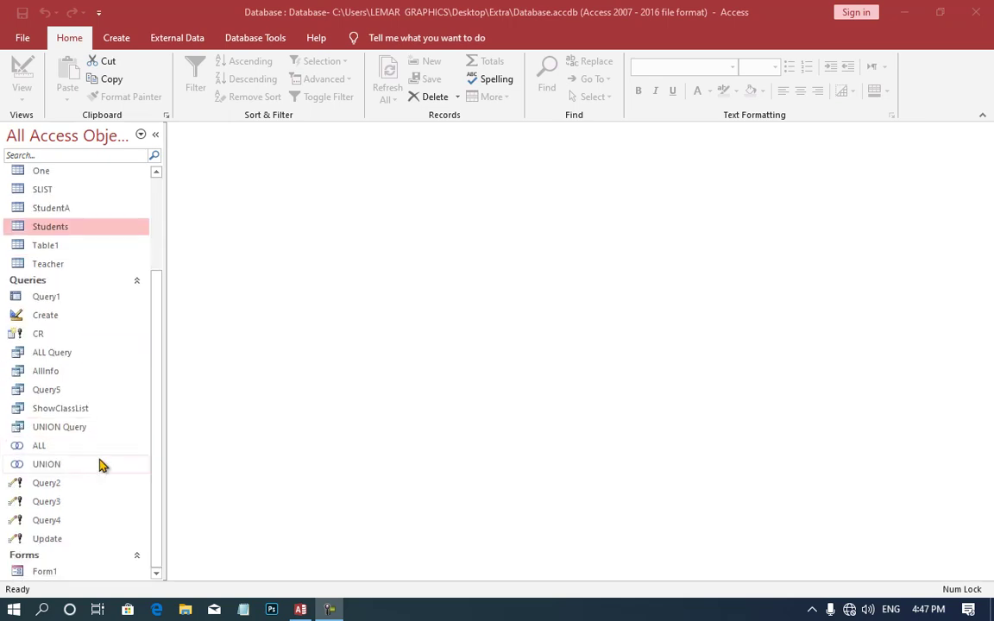
{"action": "left_click", "coordinate": [48, 575]}
{"action": "double_click", "coordinate": [52, 573]}
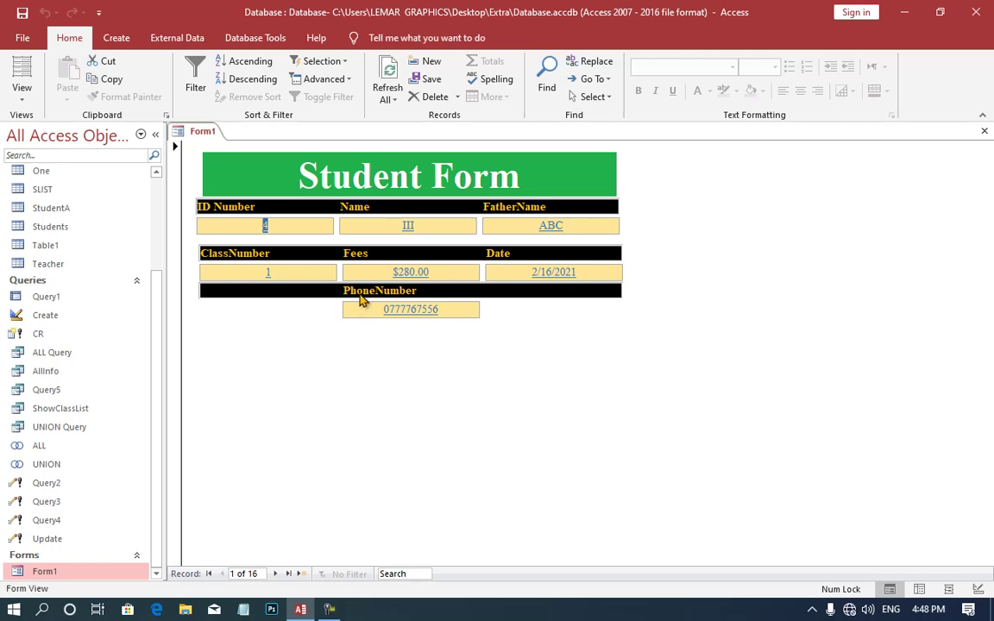
Step: Switch Form1 to Design View and add an unbound text box below PhoneNumber
{"action": "right_click", "coordinate": [838, 271]}
{"action": "left_click", "coordinate": [887, 314]}
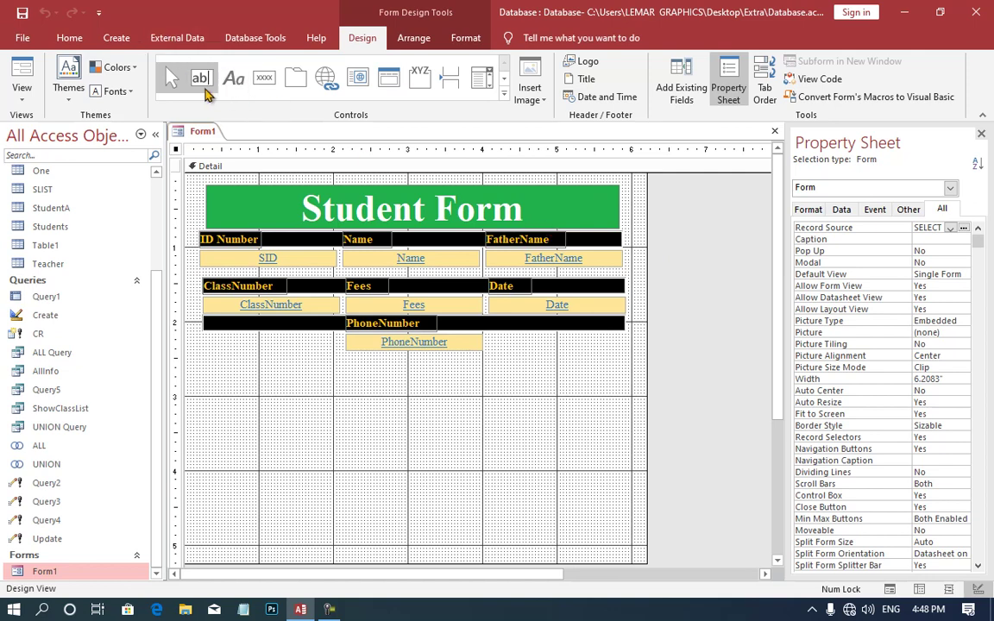
{"action": "left_click", "coordinate": [204, 86]}
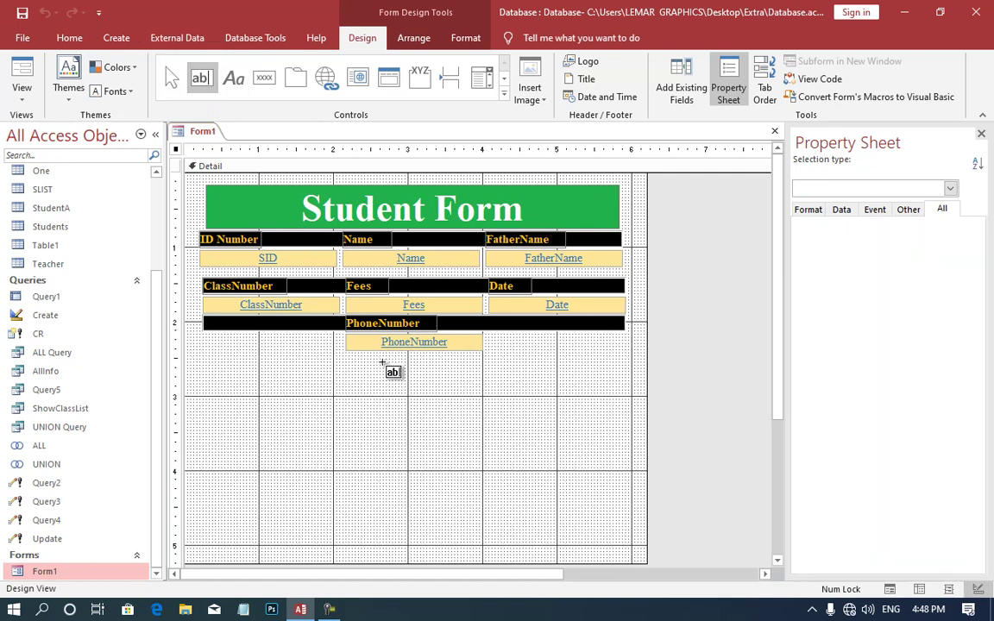
{"action": "left_click", "coordinate": [383, 363]}
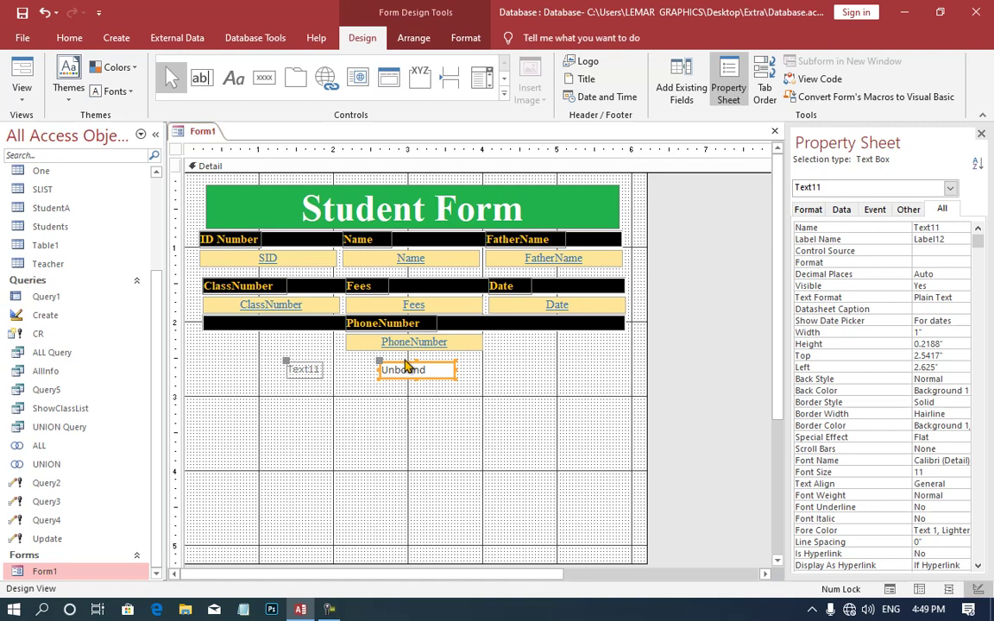
Step: In Form View, enter 5646 in the new box and step through records to record 6
{"action": "left_click", "coordinate": [22, 80]}
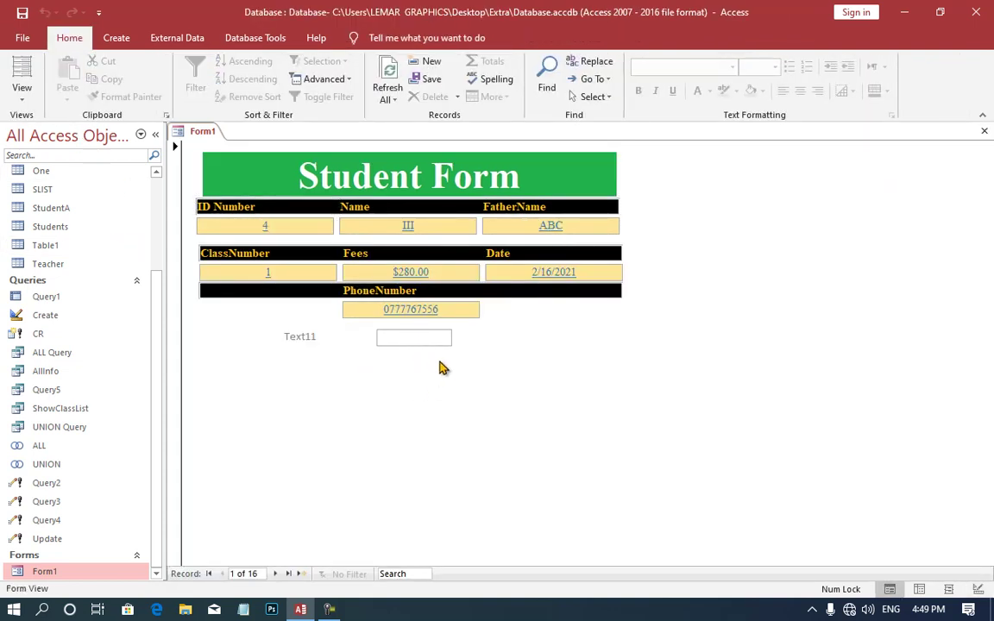
{"action": "type", "text": "5646"}
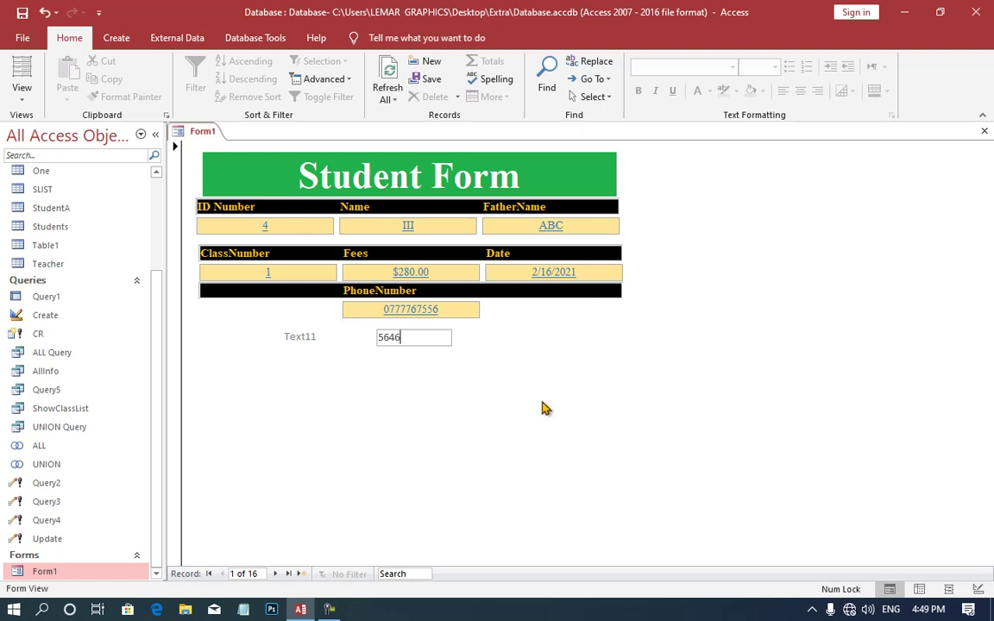
{"action": "left_click", "coordinate": [274, 573]}
{"action": "left_click", "coordinate": [274, 573]}
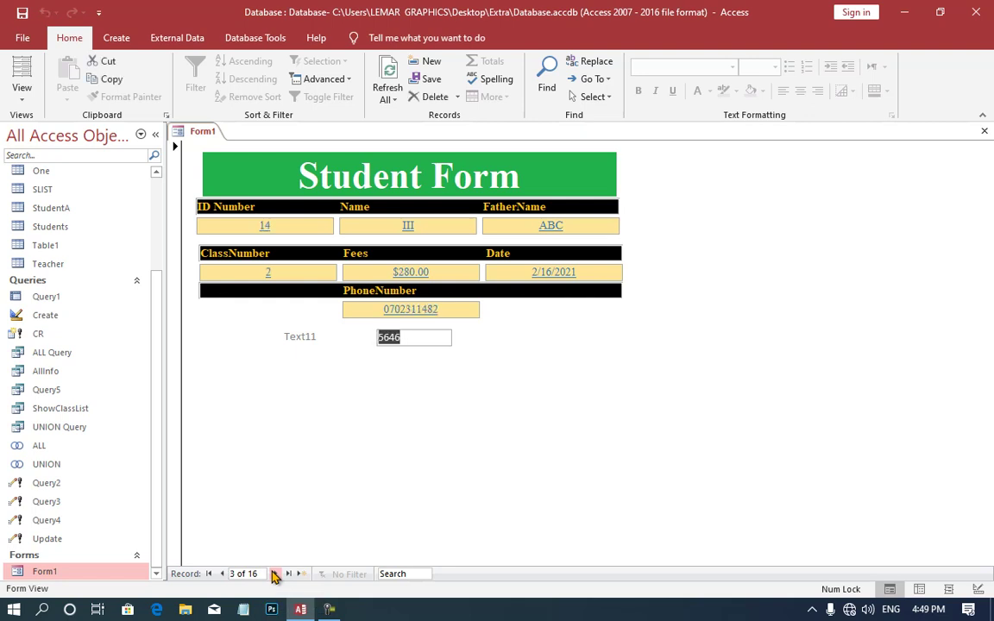
{"action": "left_click", "coordinate": [275, 574]}
{"action": "left_click", "coordinate": [274, 574]}
{"action": "left_click", "coordinate": [274, 574]}
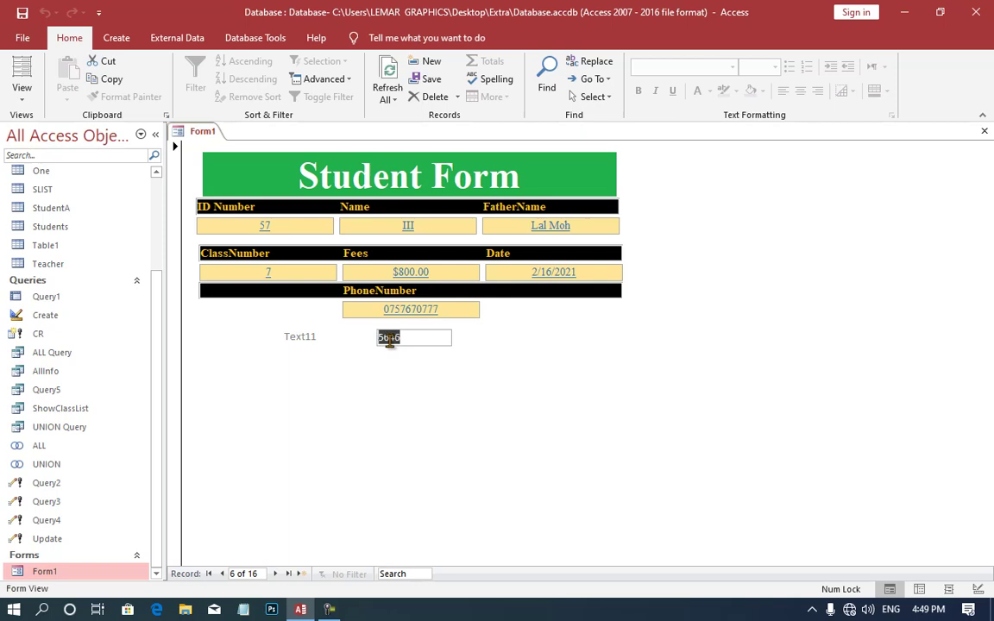
Step: In Design View, widen the Text11 box and give it the calculation =Fees+600
{"action": "left_click", "coordinate": [22, 97]}
{"action": "left_click", "coordinate": [54, 226]}
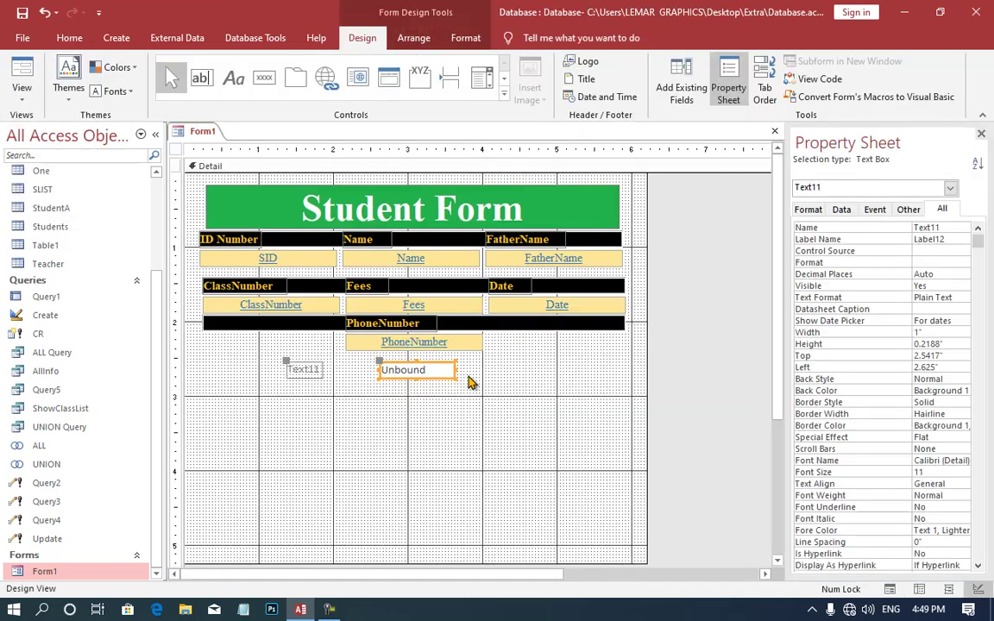
{"action": "left_click", "coordinate": [316, 372]}
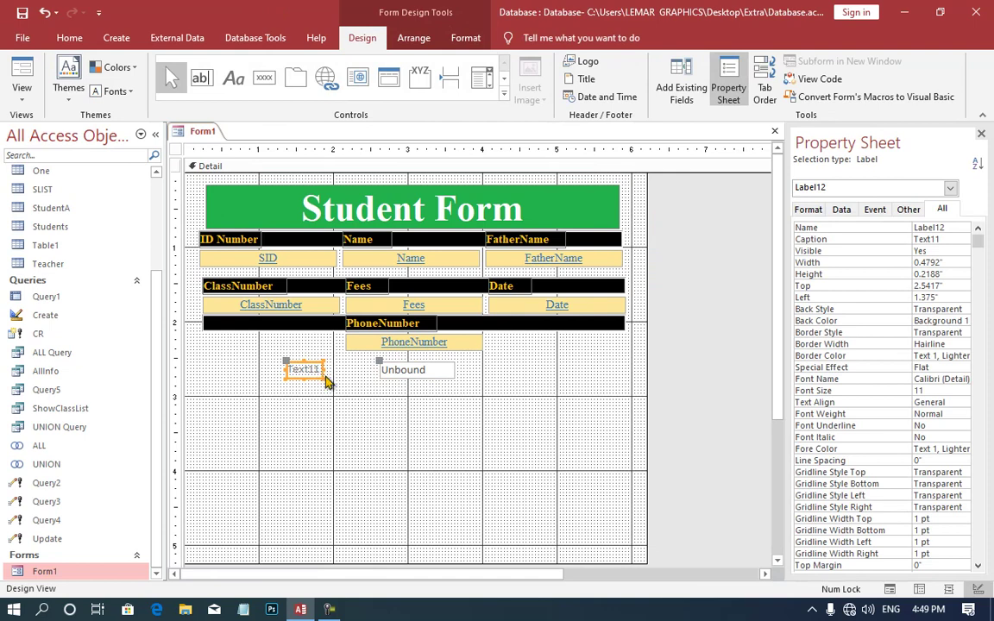
{"action": "left_click", "coordinate": [377, 380]}
{"action": "left_click_drag", "start_coordinate": [379, 370], "coordinate": [330, 372]}
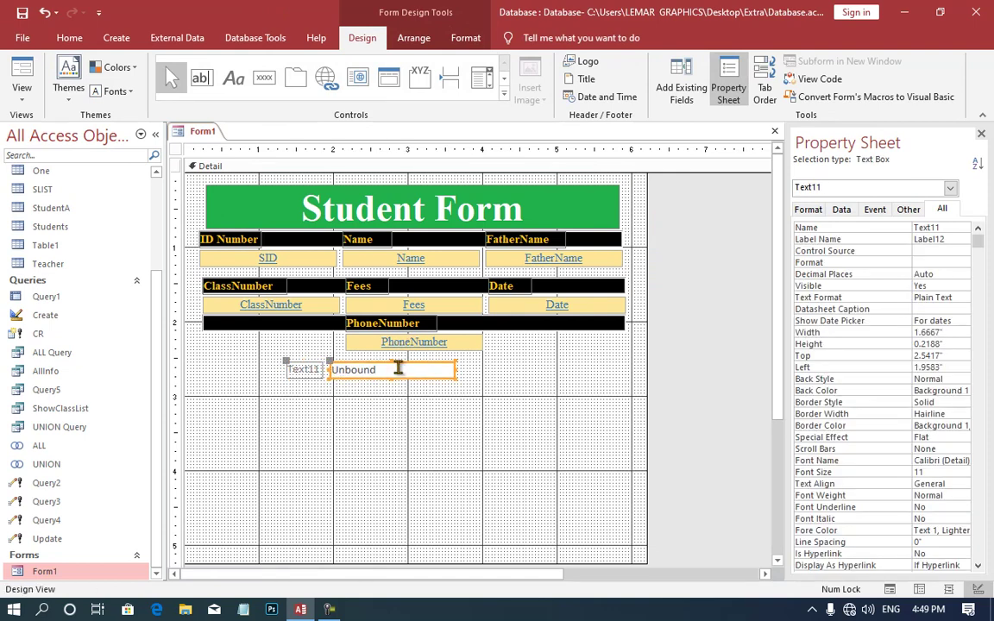
{"action": "left_click", "coordinate": [399, 368]}
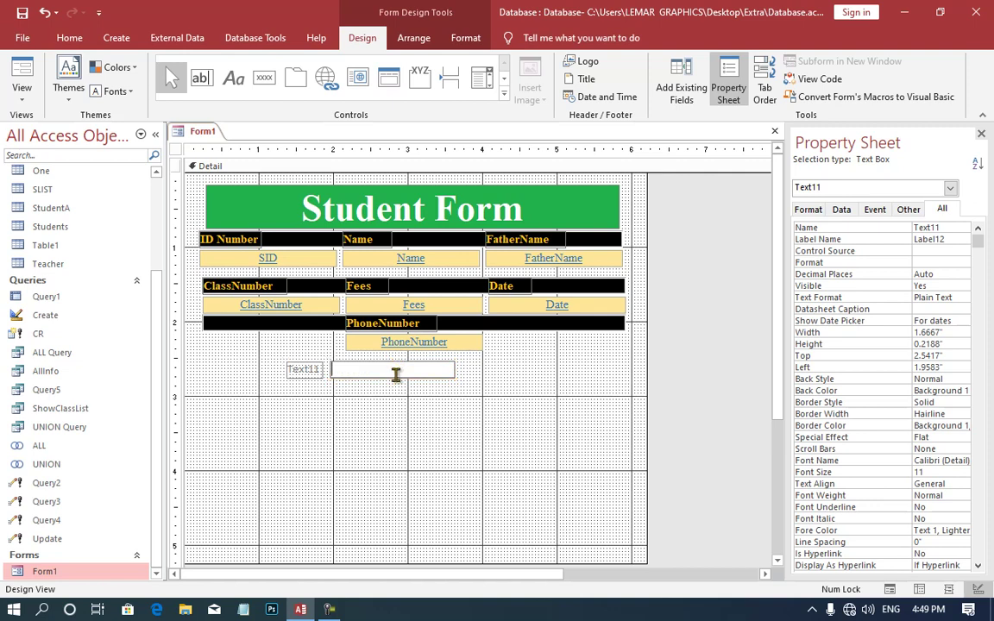
{"action": "type", "text": "=F"}
{"action": "type", "text": "ees"}
{"action": "type", "text": "+60"}
{"action": "type", "text": "0"}
{"action": "key", "text": "Return"}
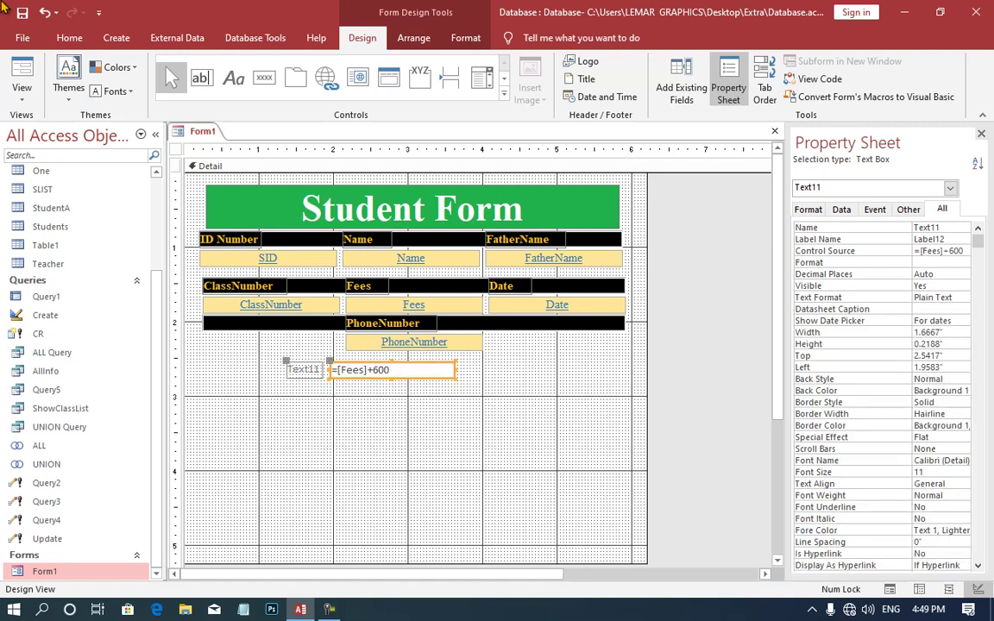
Step: Check the =[Fees]+600 results across several records in Form View
{"action": "left_click", "coordinate": [22, 76]}
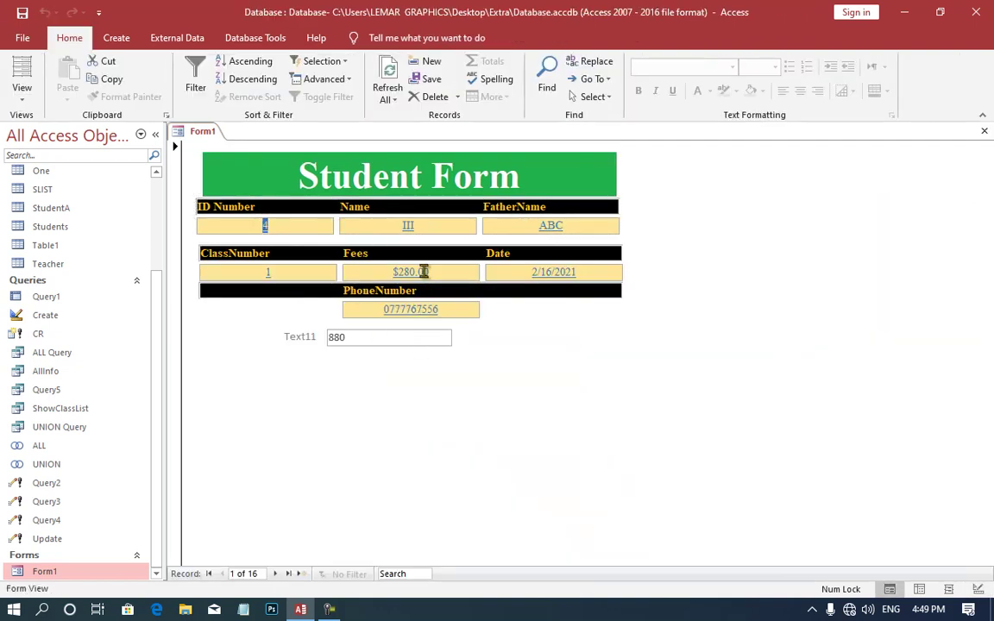
{"action": "left_click", "coordinate": [274, 573]}
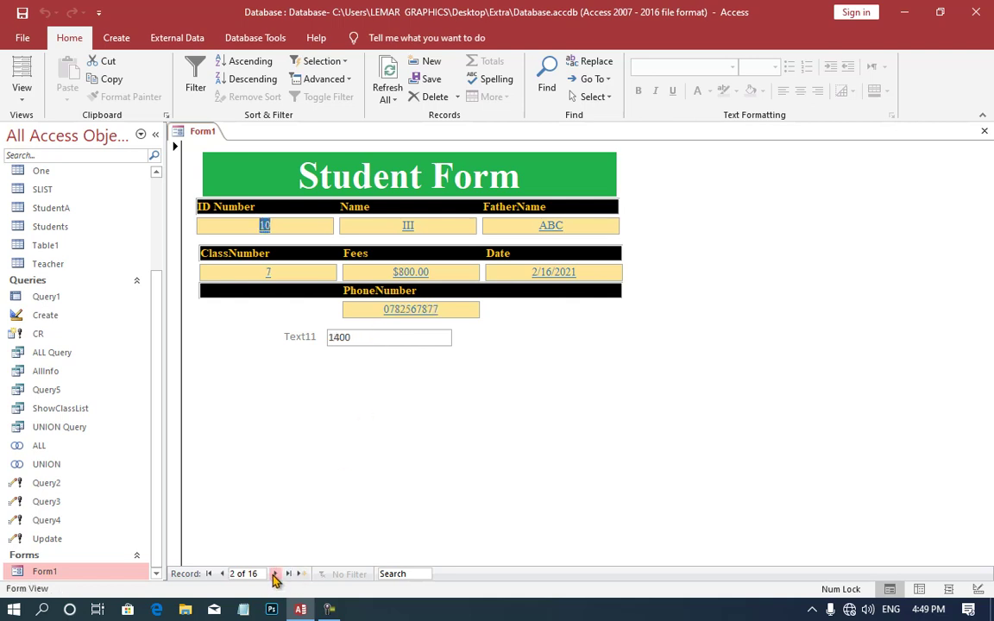
{"action": "left_click", "coordinate": [275, 574]}
{"action": "left_click", "coordinate": [274, 573]}
{"action": "left_click", "coordinate": [275, 574]}
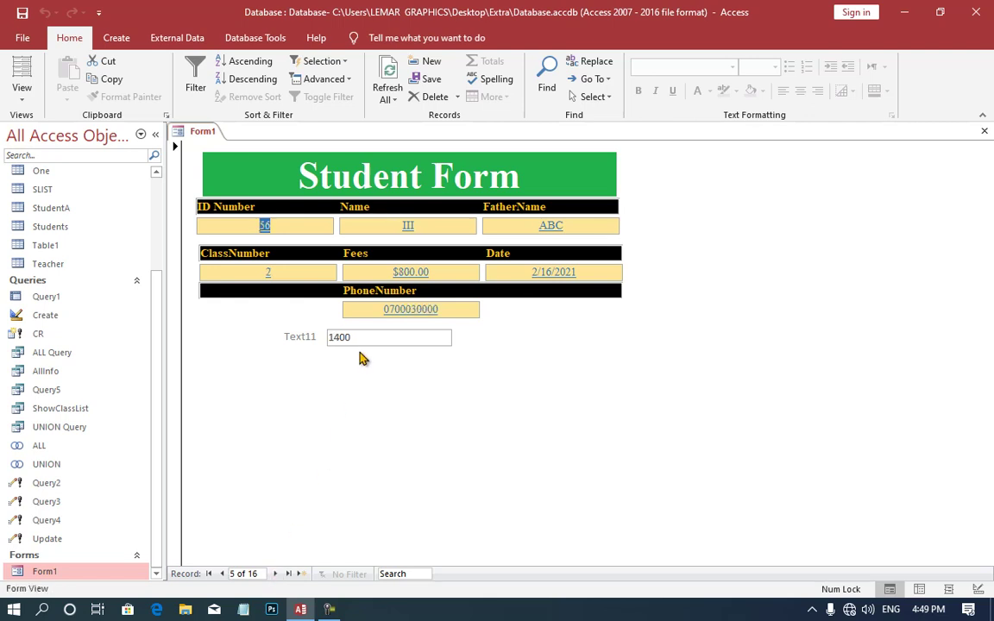
{"action": "right_click", "coordinate": [594, 332]}
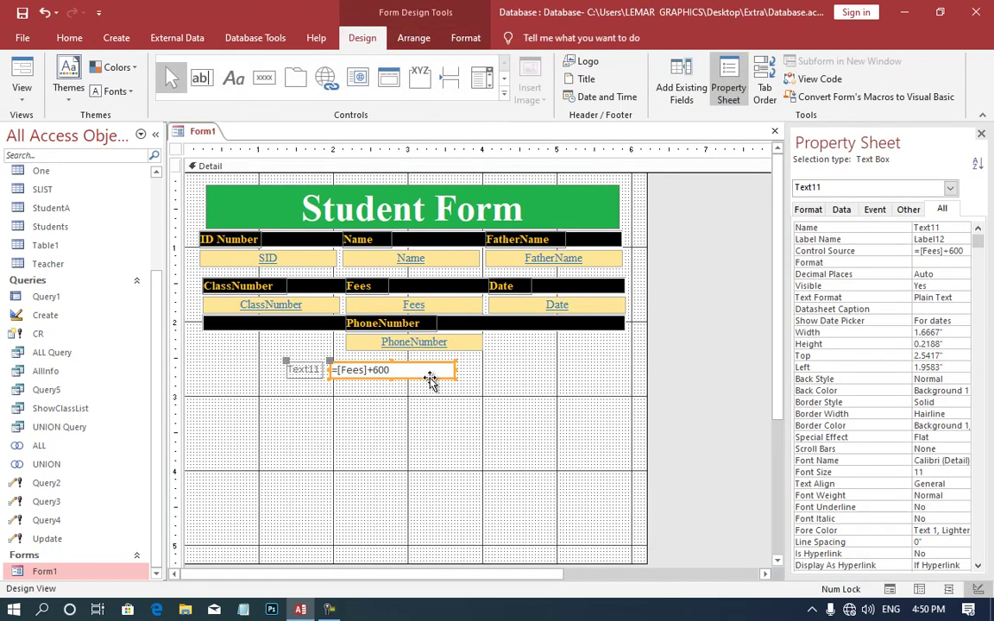
Step: Duplicate the calculated text box just below the original, leaving the copy unbound
{"action": "key", "text": "ctrl+c"}
{"action": "key", "text": "ctrl+v"}
{"action": "left_click_drag", "start_coordinate": [439, 390], "coordinate": [313, 393]}
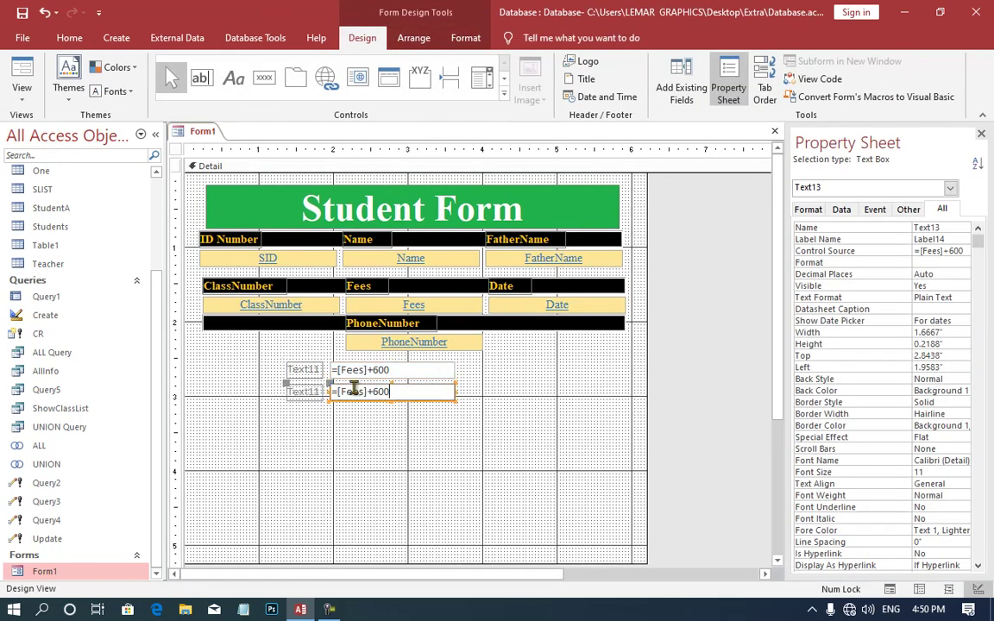
{"action": "type", "text": "="}
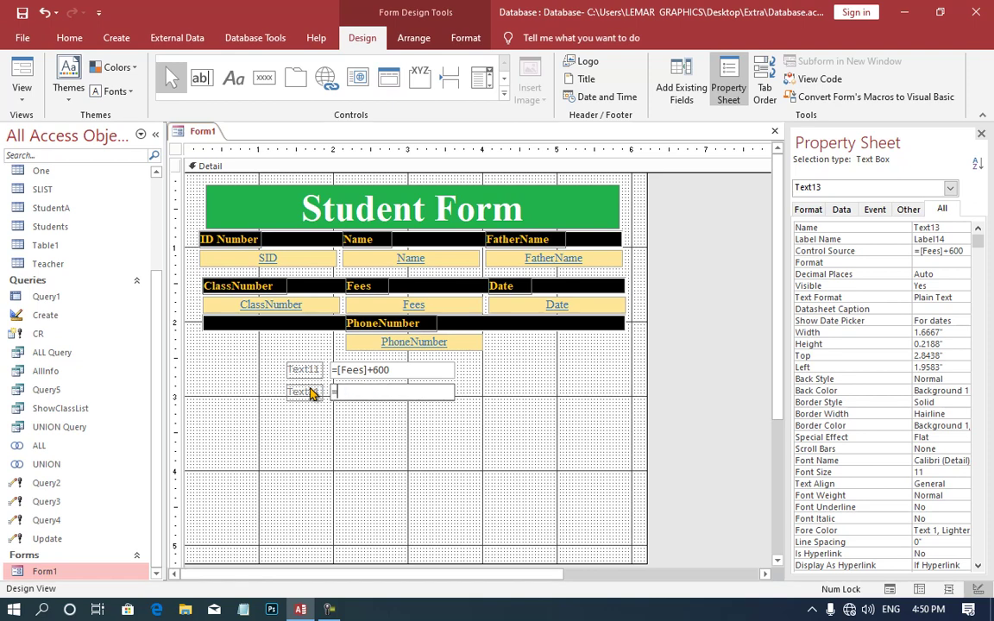
{"action": "left_click", "coordinate": [355, 454]}
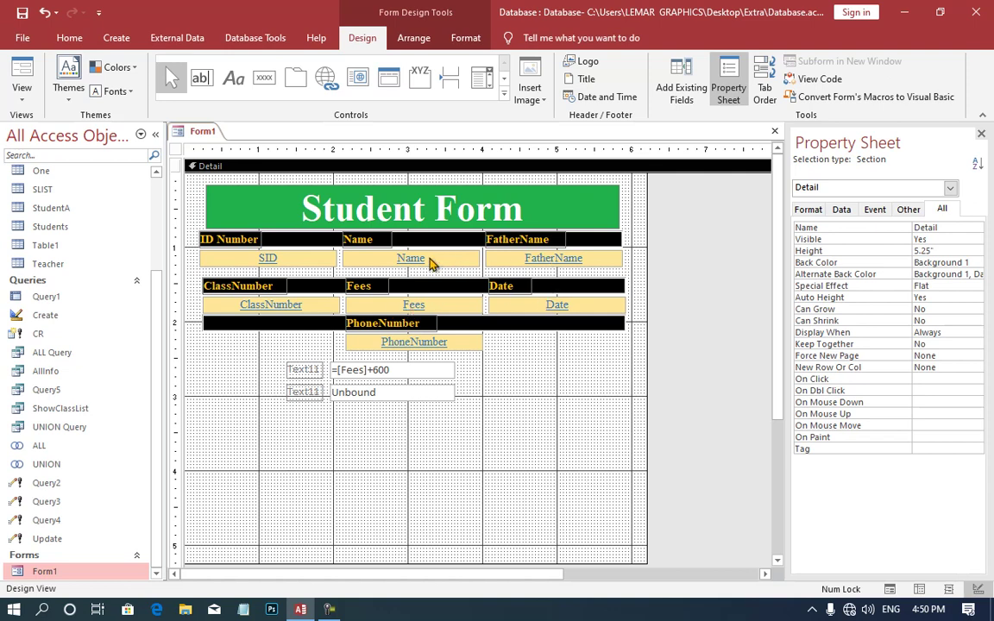
Step: Rename the Text11 label to Total
{"action": "left_click", "coordinate": [355, 372]}
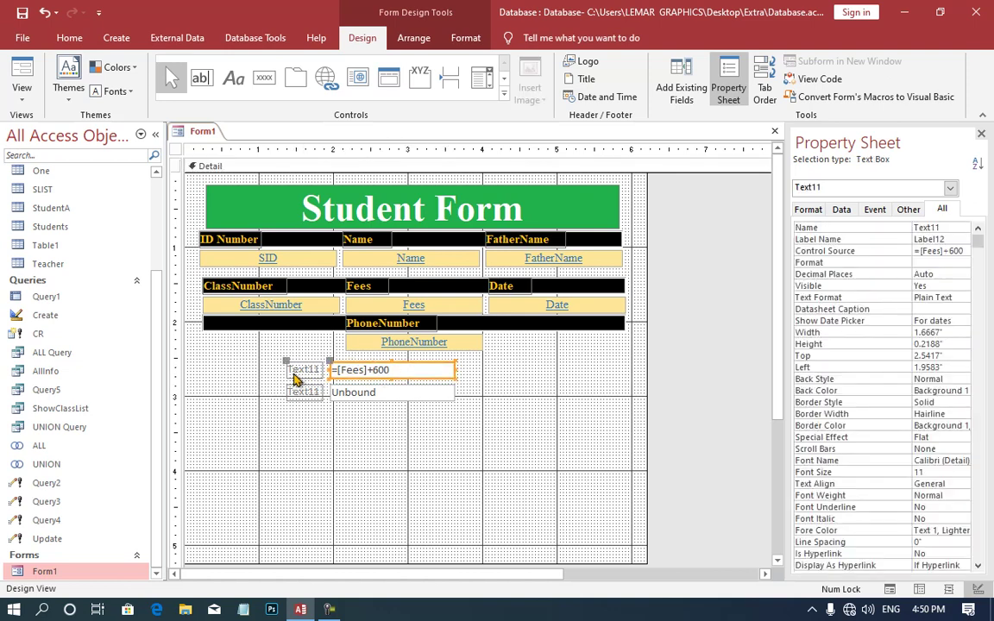
{"action": "left_click", "coordinate": [294, 373]}
{"action": "double_click", "coordinate": [293, 369]}
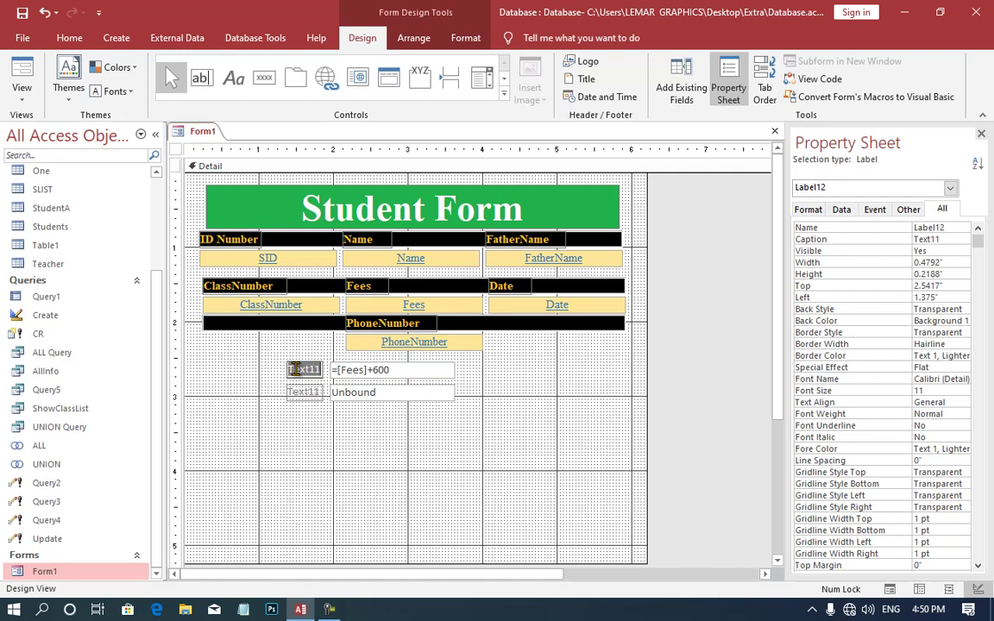
{"action": "type", "text": "Total"}
{"action": "left_click", "coordinate": [344, 421]}
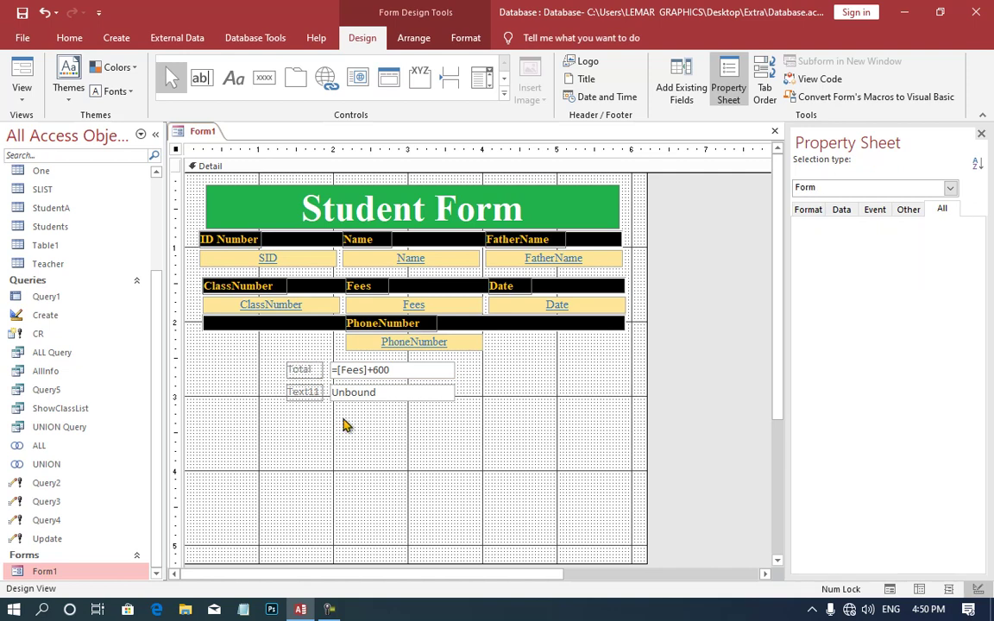
{"action": "left_click", "coordinate": [317, 377]}
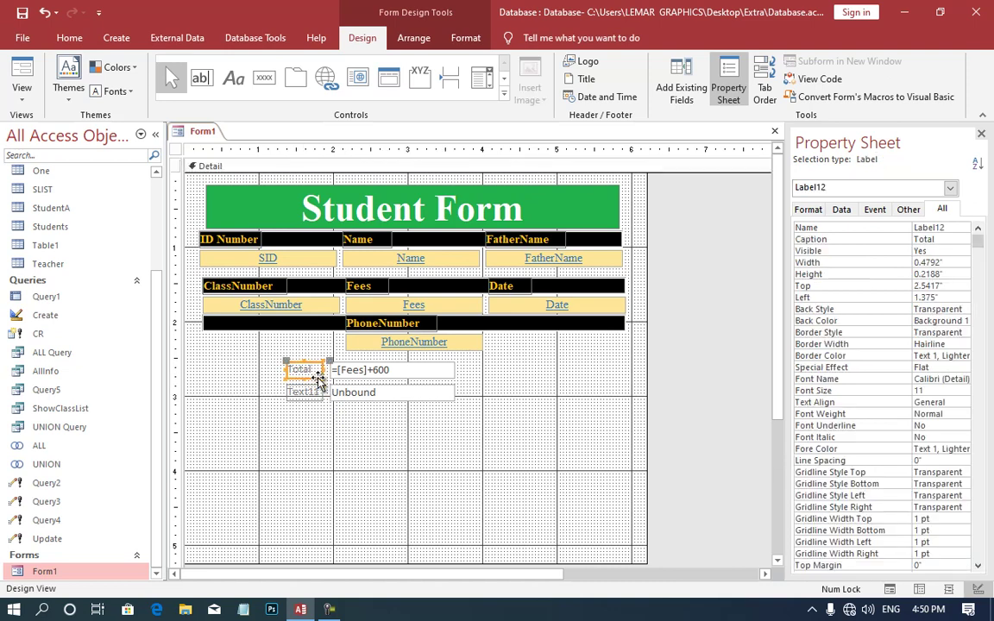
{"action": "left_click", "coordinate": [377, 371]}
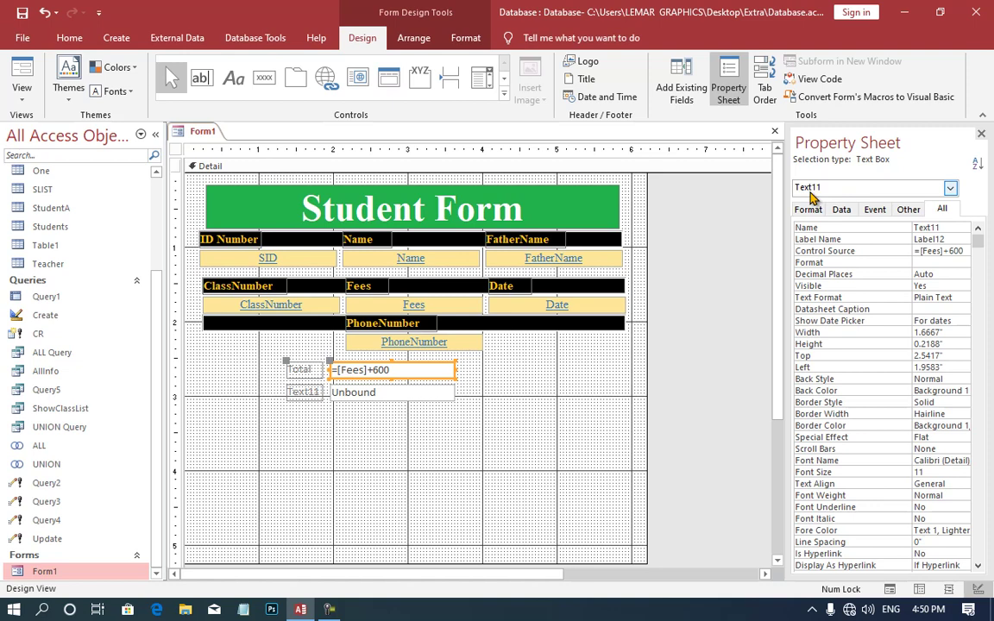
Step: Give the lower box the expression =Text11/3*4
{"action": "left_click", "coordinate": [432, 392]}
{"action": "left_click", "coordinate": [432, 392]}
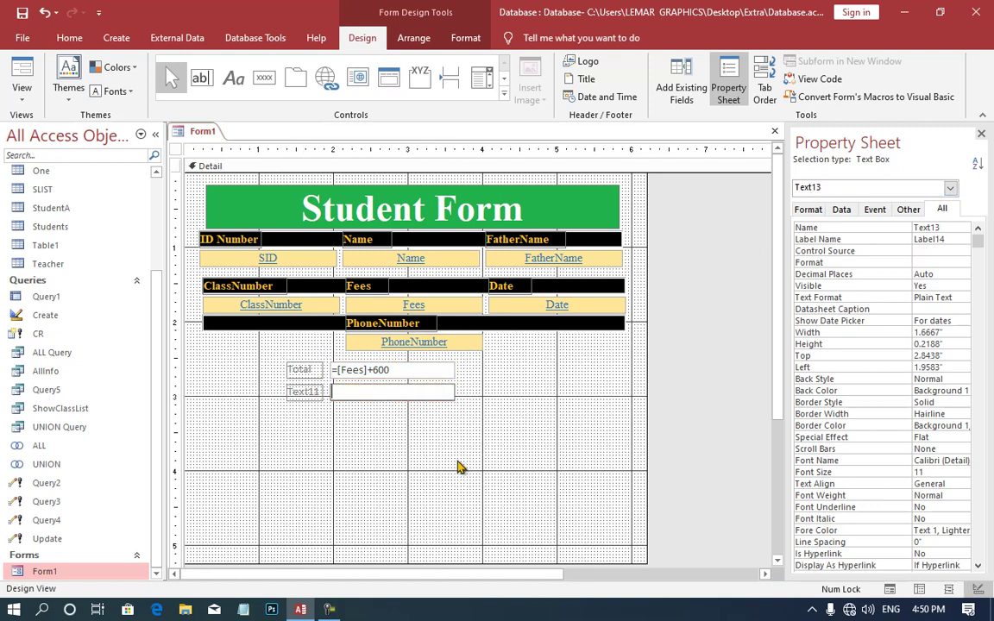
{"action": "type", "text": "="}
{"action": "type", "text": "Text"}
{"action": "type", "text": "11"}
{"action": "type", "text": "/3*4"}
{"action": "key", "text": "Return"}
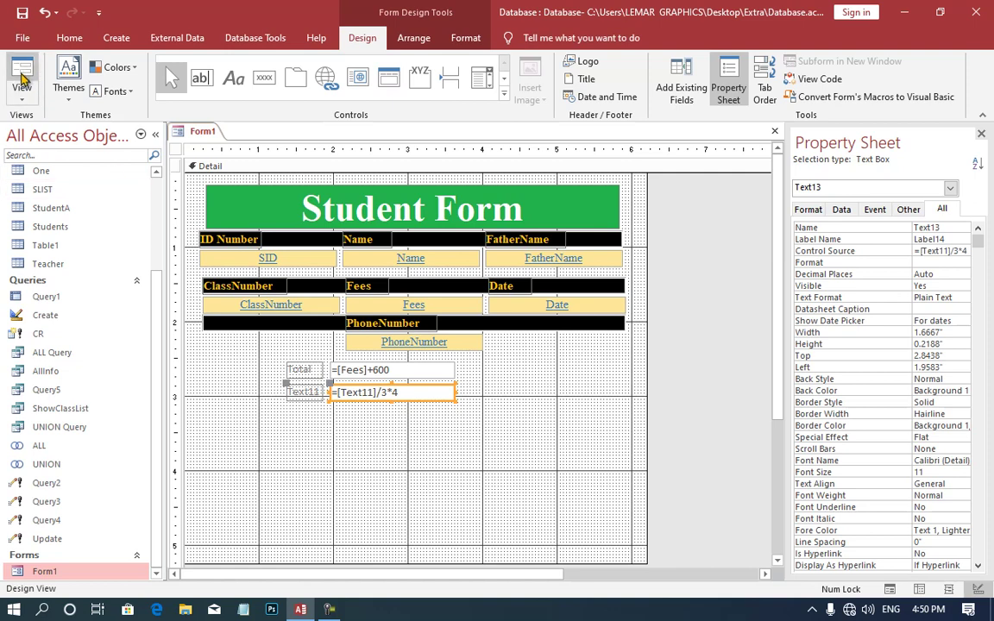
Step: Check in Form View that Total shows 1400 and the second box 1866.67
{"action": "left_click", "coordinate": [22, 77]}
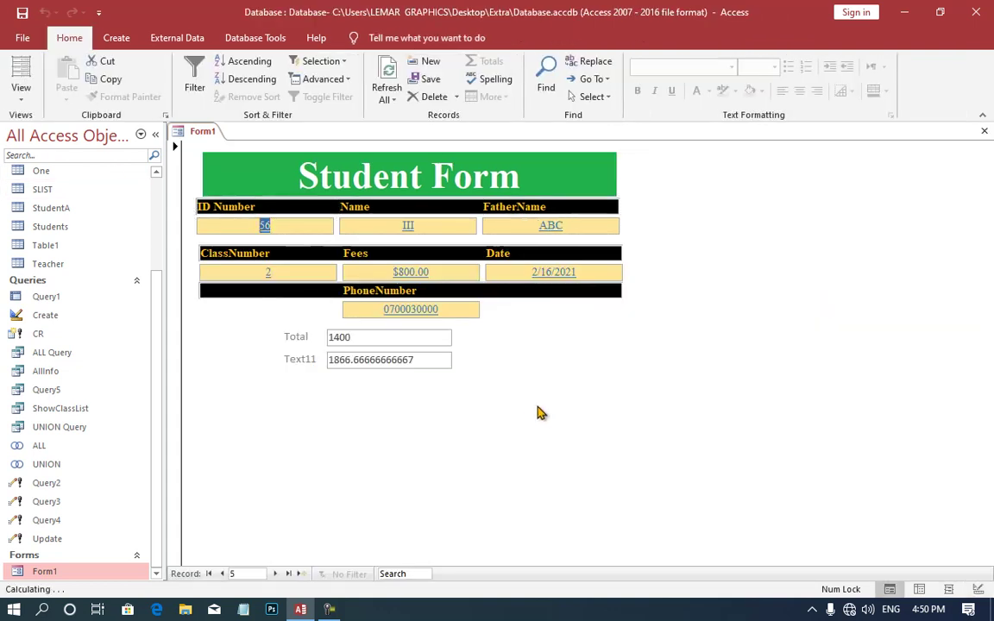
{"action": "double_click", "coordinate": [341, 338]}
{"action": "left_click", "coordinate": [419, 359]}
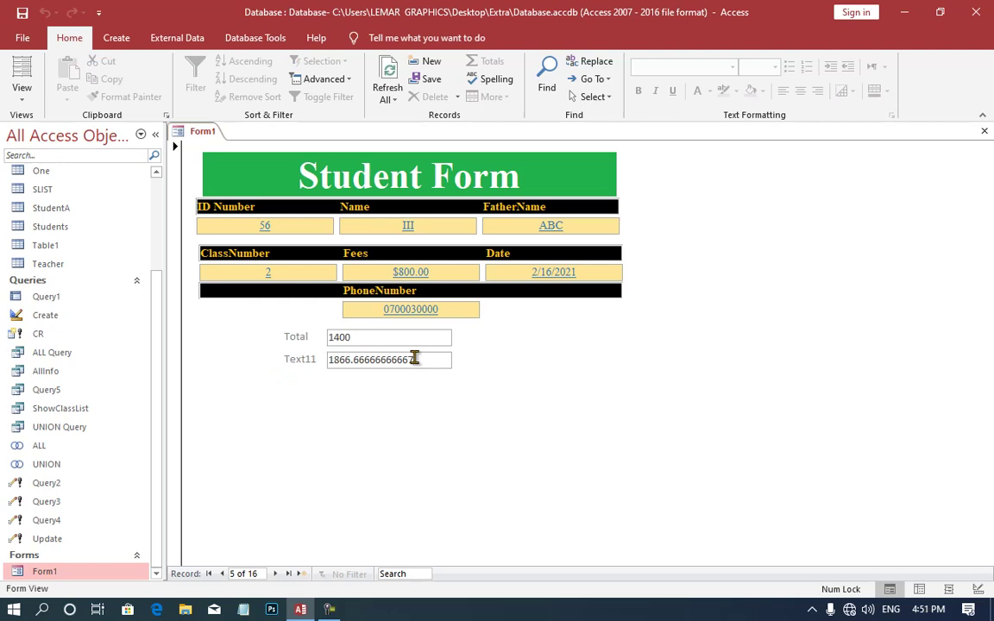
Step: Return to Design View, then close Form1 and save its design changes
{"action": "right_click", "coordinate": [514, 342]}
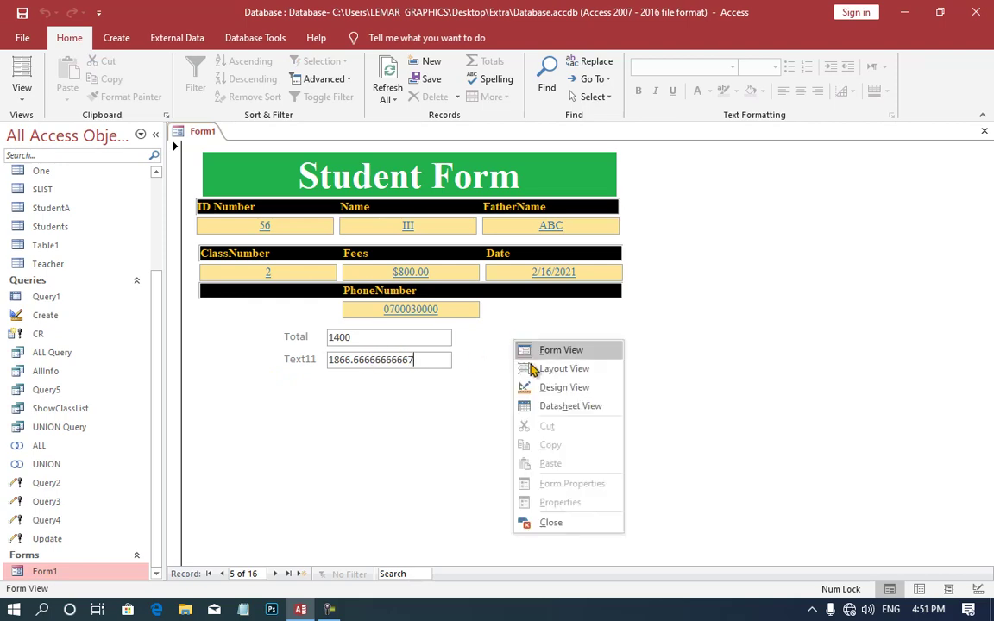
{"action": "left_click", "coordinate": [559, 387]}
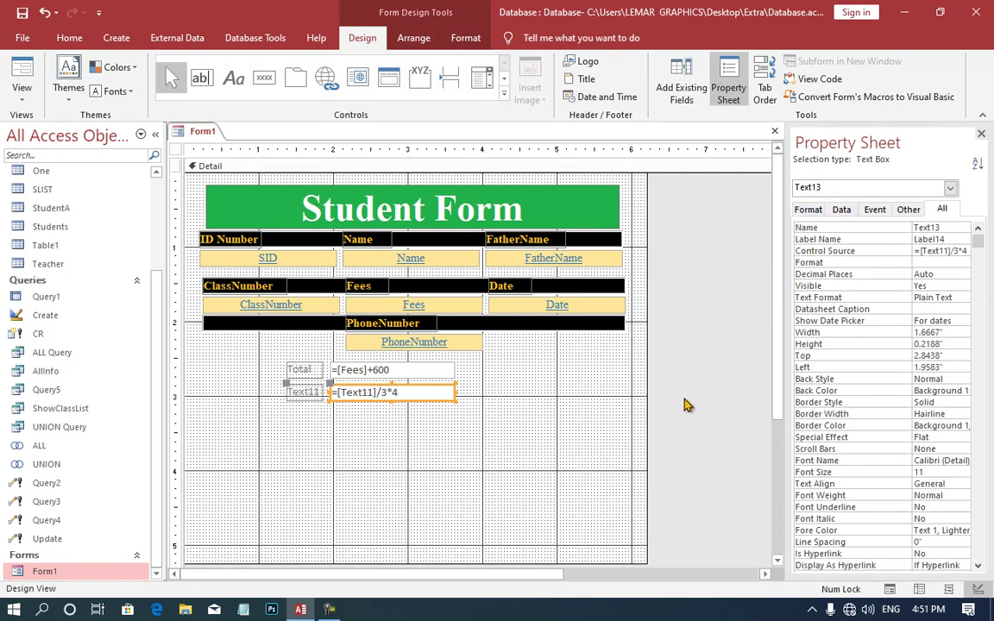
{"action": "key", "text": "ctrl+w"}
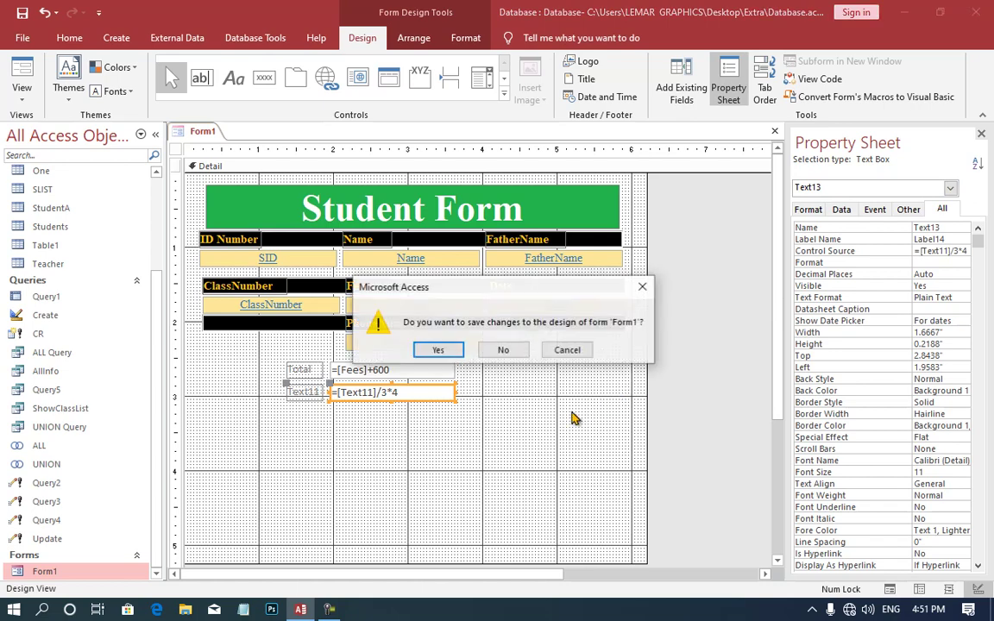
{"action": "left_click", "coordinate": [438, 350]}
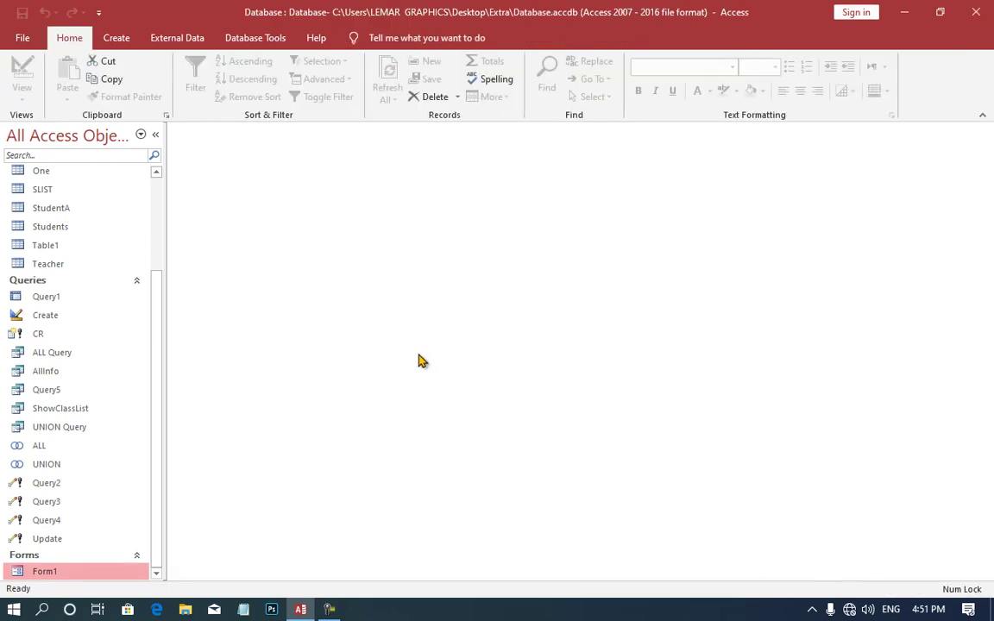
Step: Design a new table with fields NAme (Short Text) and Marks (Number)
{"action": "left_click", "coordinate": [114, 38]}
{"action": "left_click", "coordinate": [120, 91]}
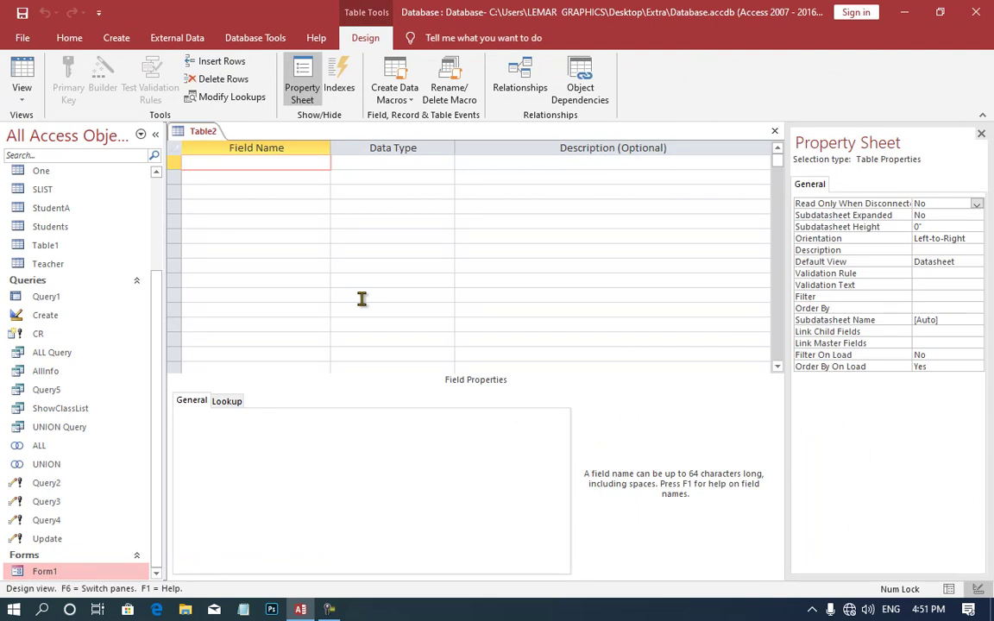
{"action": "type", "text": "ID"}
{"action": "key", "text": "BackSpace"}
{"action": "key", "text": "BackSpace"}
{"action": "type", "text": "NAme"}
{"action": "key", "text": "Down"}
{"action": "key", "text": "Return"}
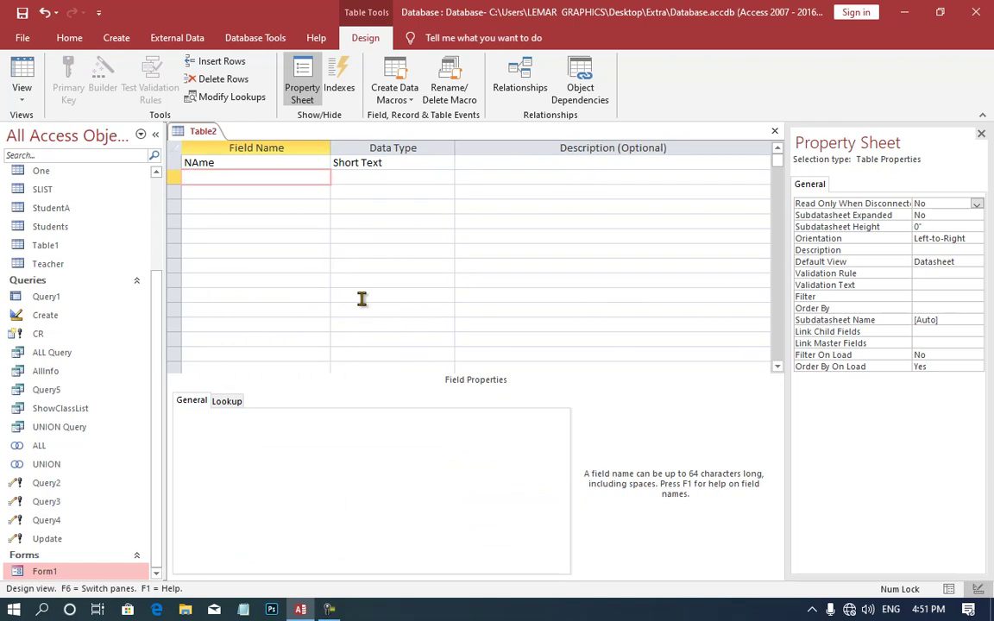
{"action": "type", "text": "M"}
{"action": "key", "text": "BackSpace"}
{"action": "type", "text": "M"}
{"action": "type", "text": "arks"}
{"action": "key", "text": "Tab"}
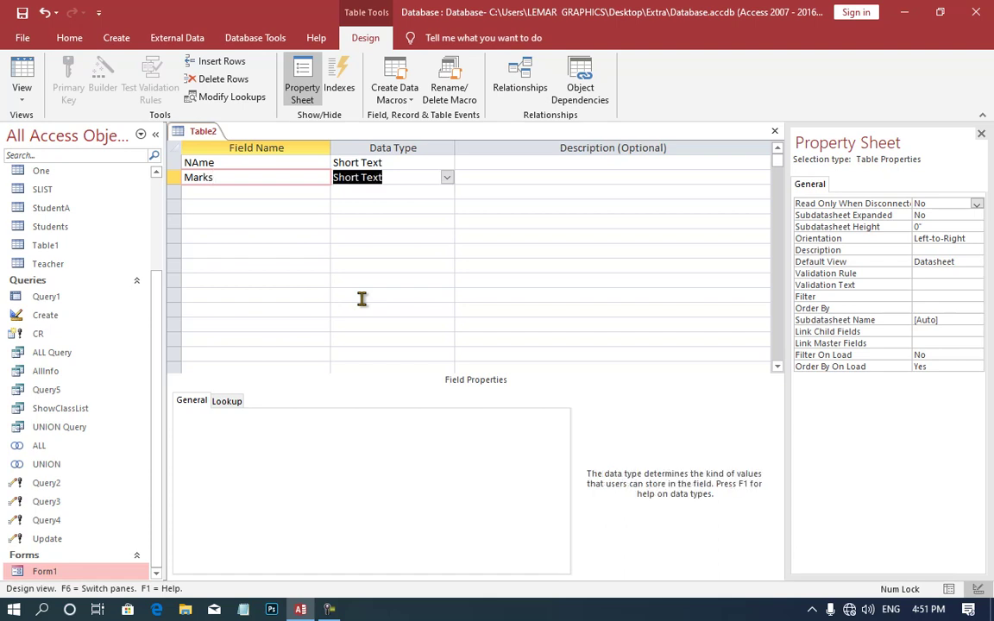
{"action": "type", "text": "n"}
{"action": "key", "text": "Tab"}
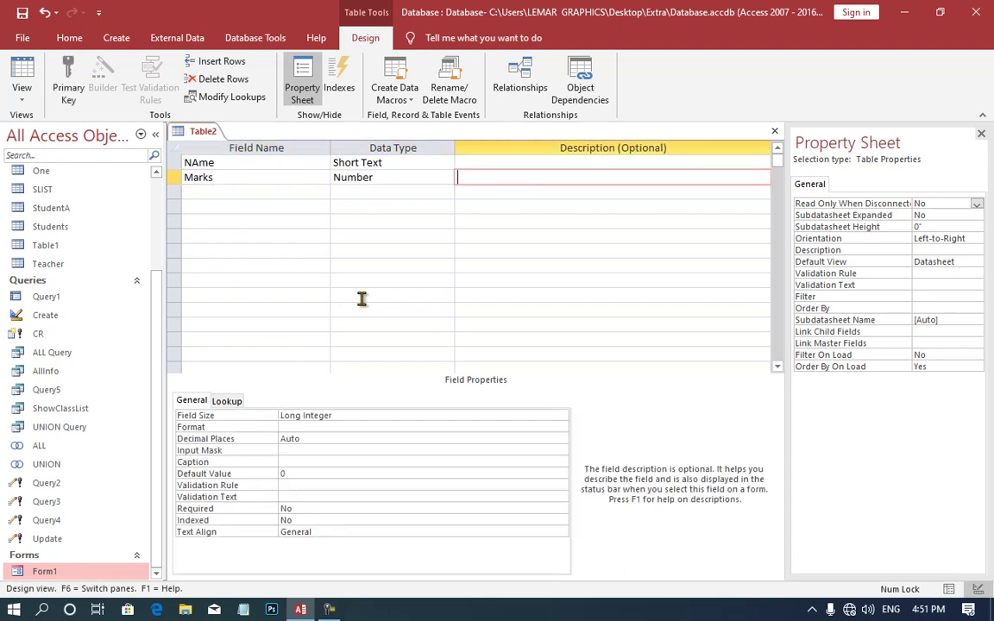
Step: Save the table as Positions without a primary key and close it
{"action": "key", "text": "ctrl+s"}
{"action": "type", "text": "P"}
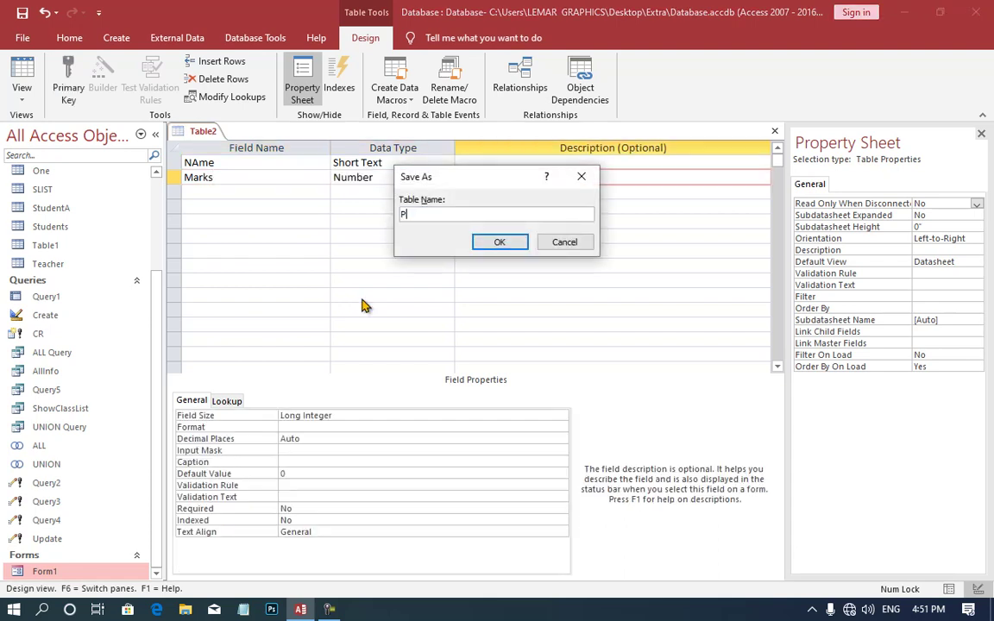
{"action": "type", "text": "ositions"}
{"action": "key", "text": "Return"}
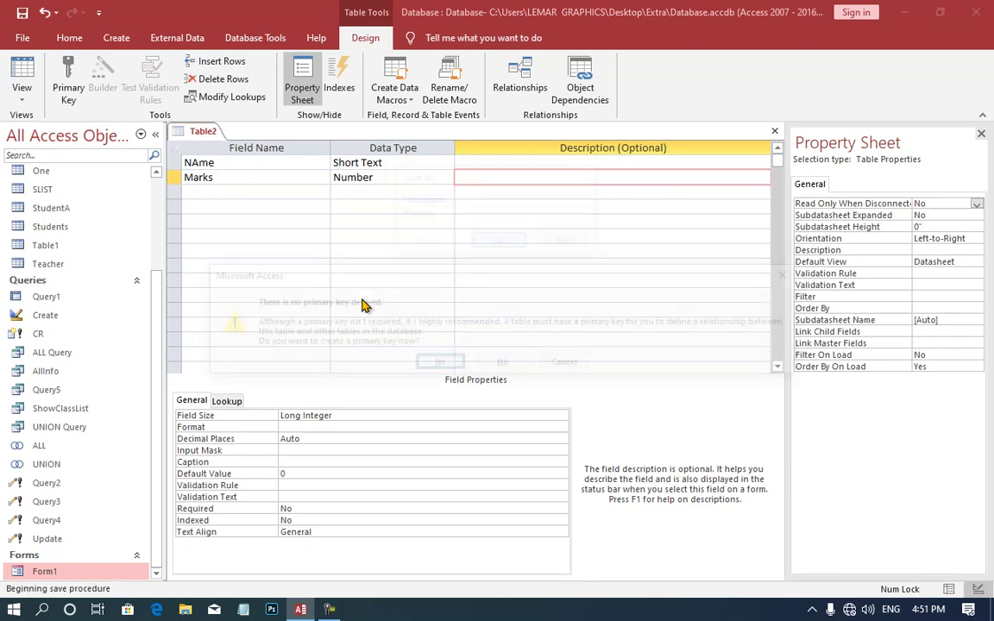
{"action": "key", "text": "Tab"}
{"action": "key", "text": "Return"}
{"action": "key", "text": "ctrl+w"}
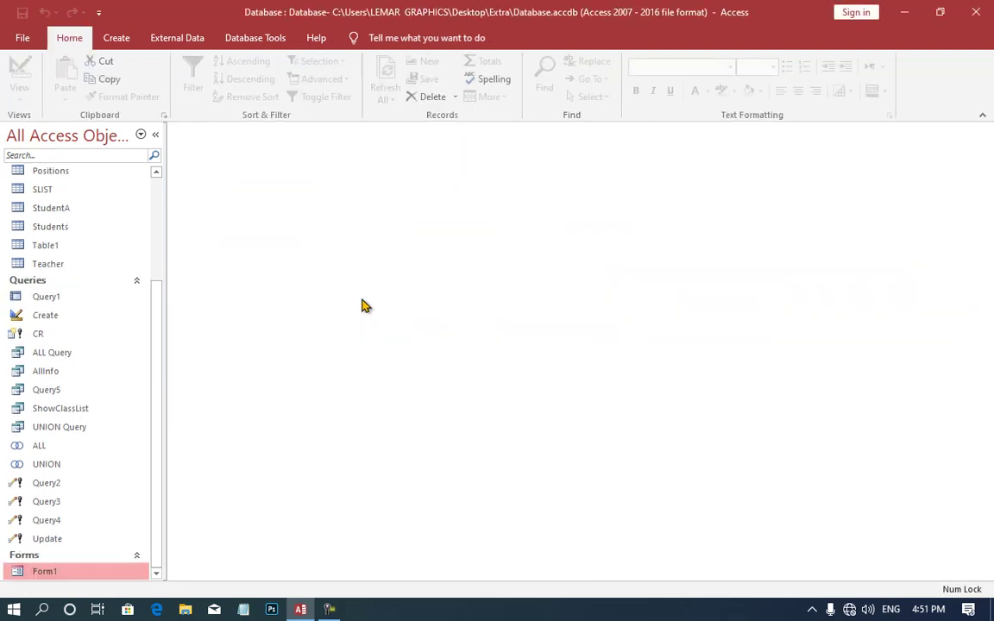
Step: Create a blank form, Form2, and add the NAme and Marks fields from Positions
{"action": "left_click", "coordinate": [119, 39]}
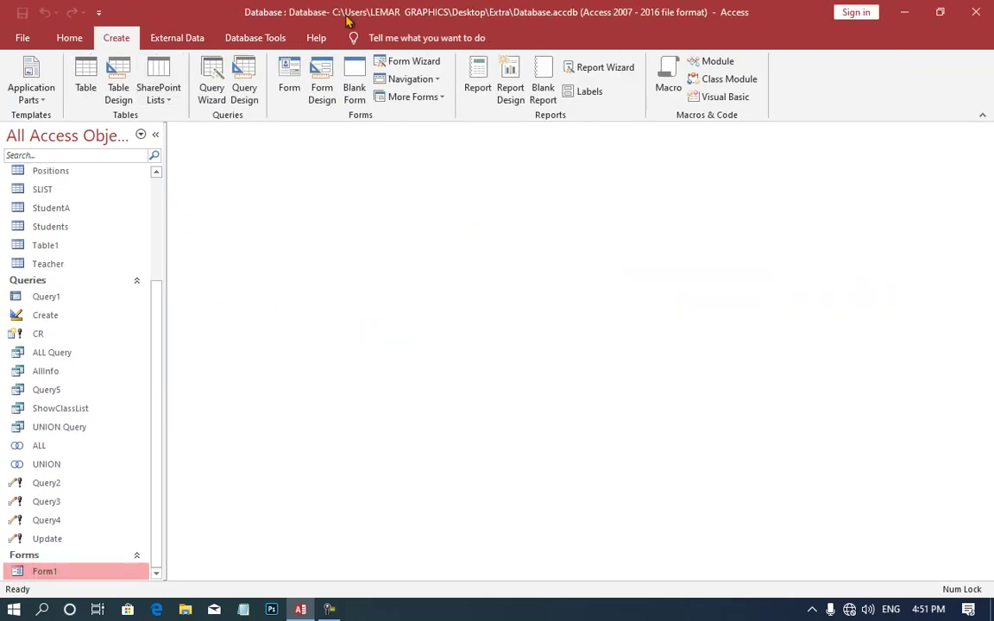
{"action": "left_click", "coordinate": [322, 86]}
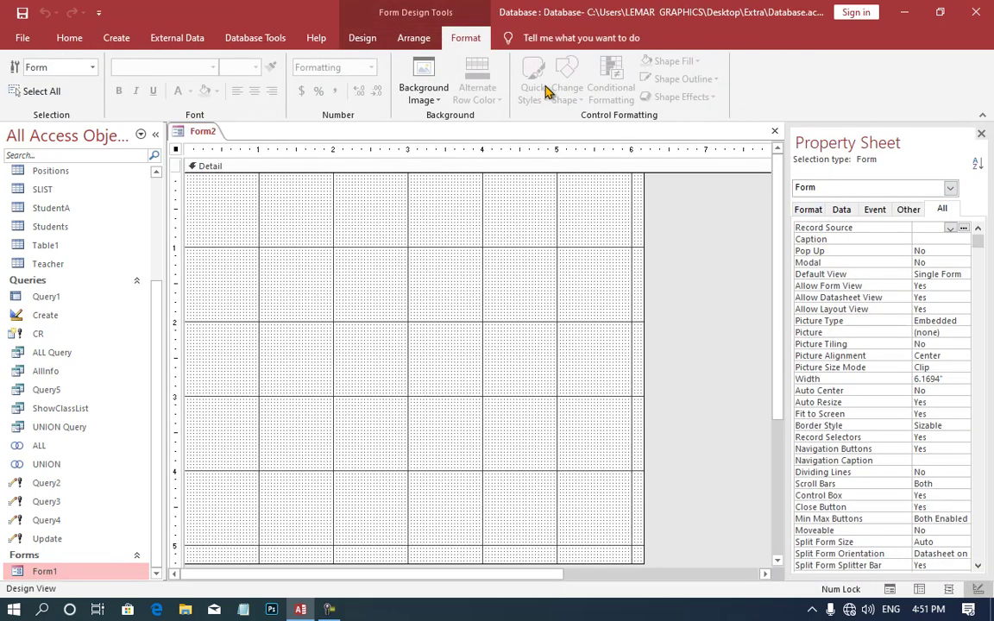
{"action": "left_click", "coordinate": [361, 38]}
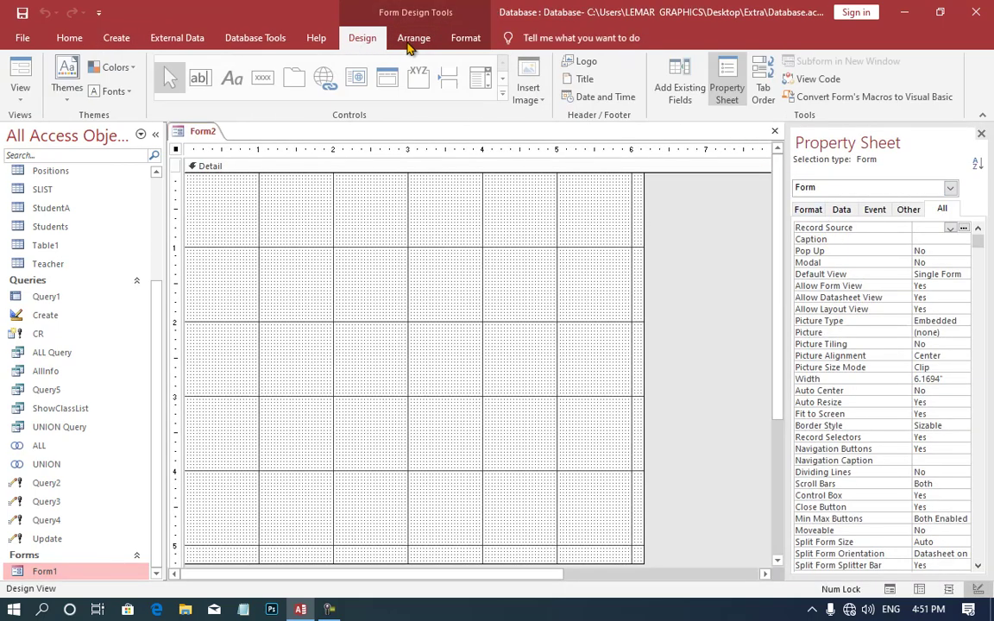
{"action": "left_click", "coordinate": [681, 82]}
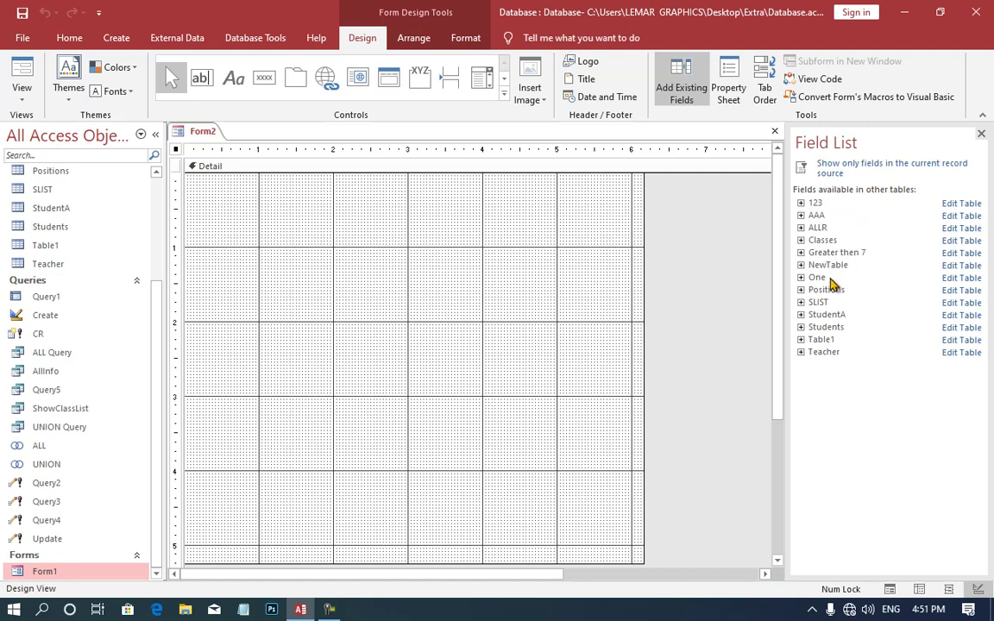
{"action": "left_click", "coordinate": [821, 290]}
{"action": "double_click", "coordinate": [833, 304]}
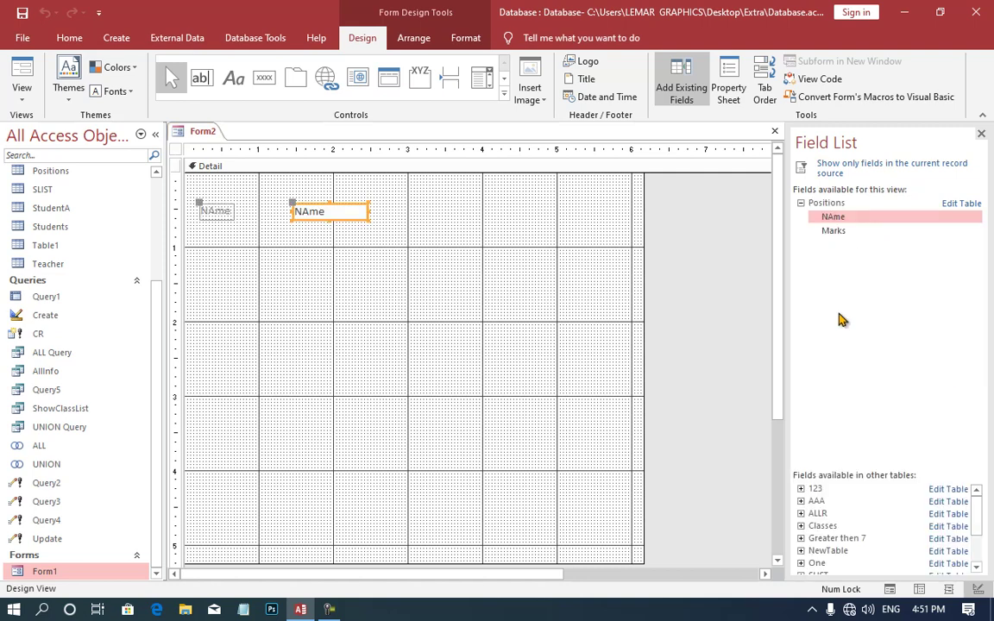
{"action": "double_click", "coordinate": [834, 231]}
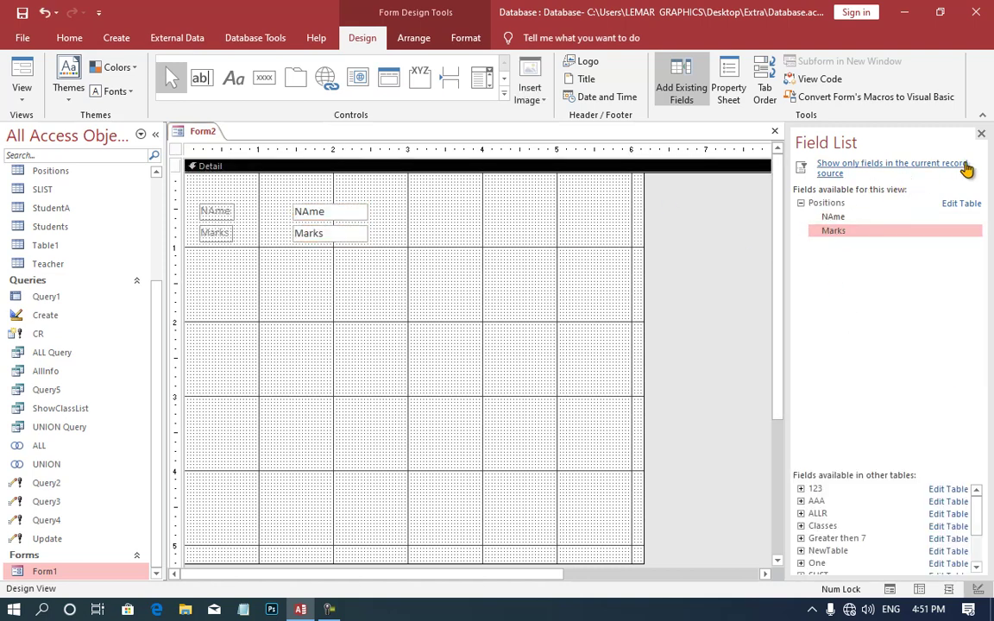
Step: Draw a large text box below the Marks field
{"action": "left_click", "coordinate": [981, 134]}
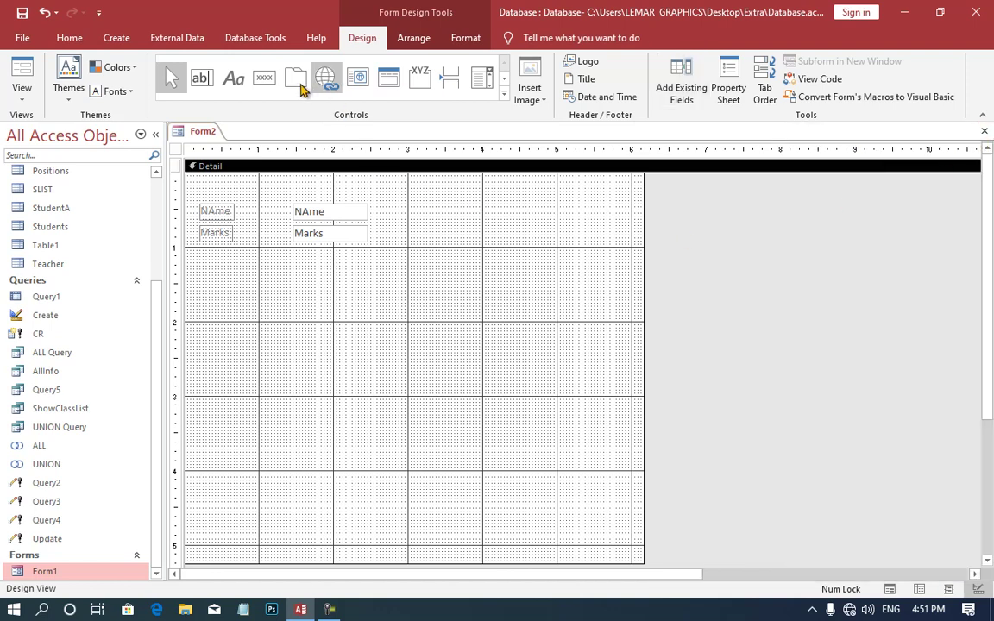
{"action": "left_click", "coordinate": [200, 79]}
{"action": "left_click_drag", "start_coordinate": [295, 245], "coordinate": [699, 455]}
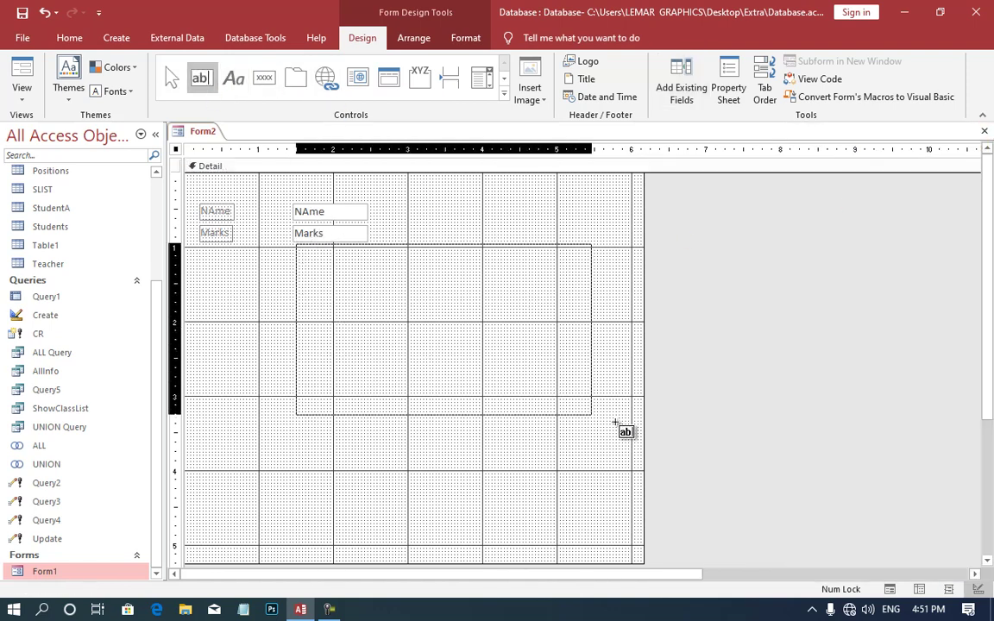
Step: Begin the grade formula =iif(Marks>90,"A Grade",iif(Marks>80,"B Grade",iif(Marks>70,... in the box
{"action": "left_click", "coordinate": [409, 286]}
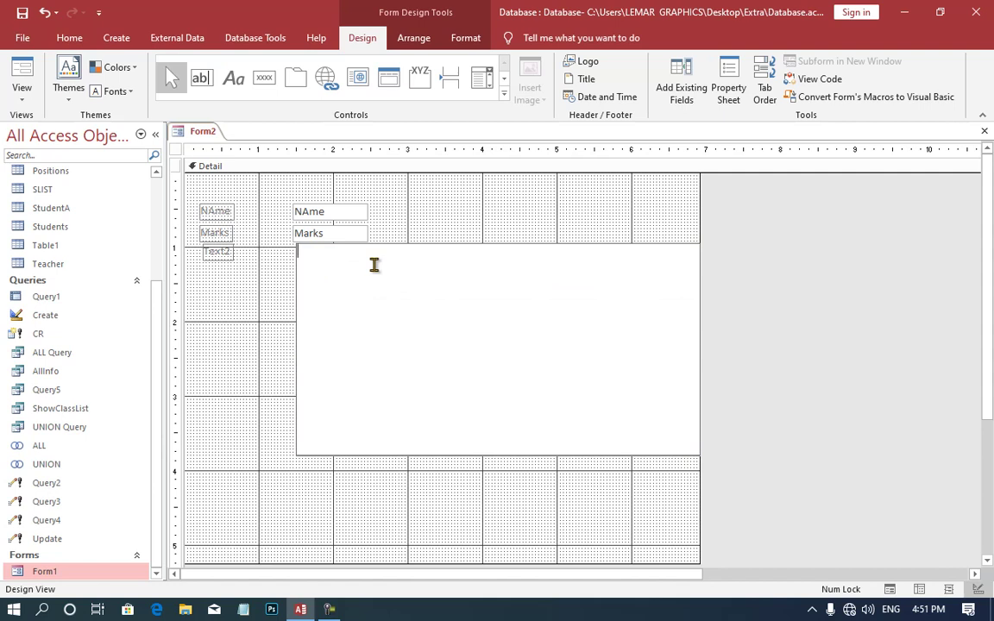
{"action": "type", "text": "="}
{"action": "type", "text": "iif"}
{"action": "type", "text": "("}
{"action": "type", "text": "M"}
{"action": "type", "text": "arks"}
{"action": "type", "text": ">90"}
{"action": "type", "text": ","}
{"action": "type", "text": "\"A Gr"}
{"action": "type", "text": "ade\""}
{"action": "type", "text": ","}
{"action": "type", "text": "iif"}
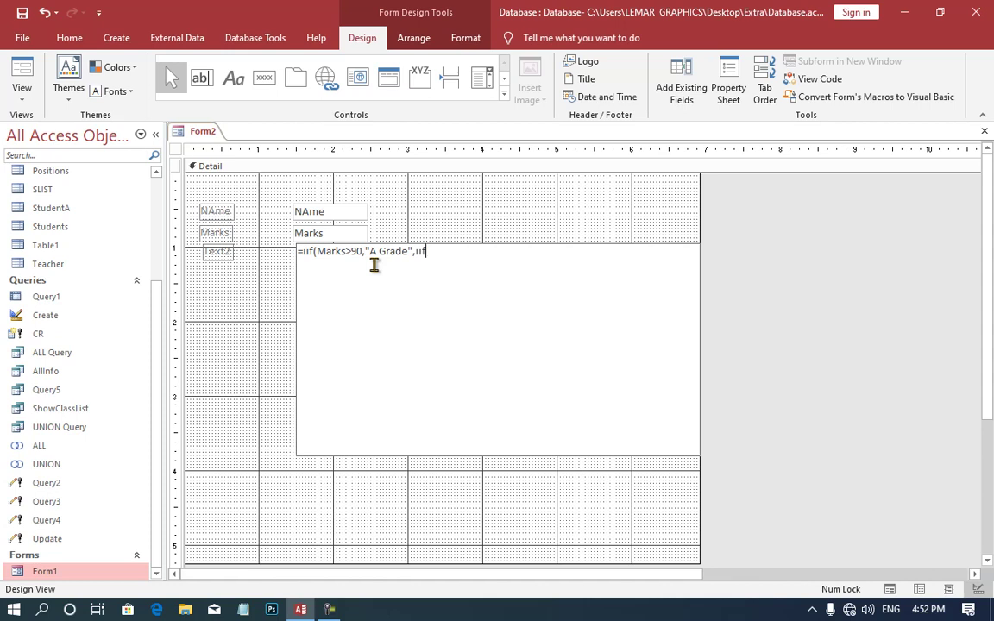
{"action": "type", "text": "("}
{"action": "type", "text": "Marks>"}
{"action": "type", "text": "80"}
{"action": "type", "text": ",\""}
{"action": "type", "text": "B Grade"}
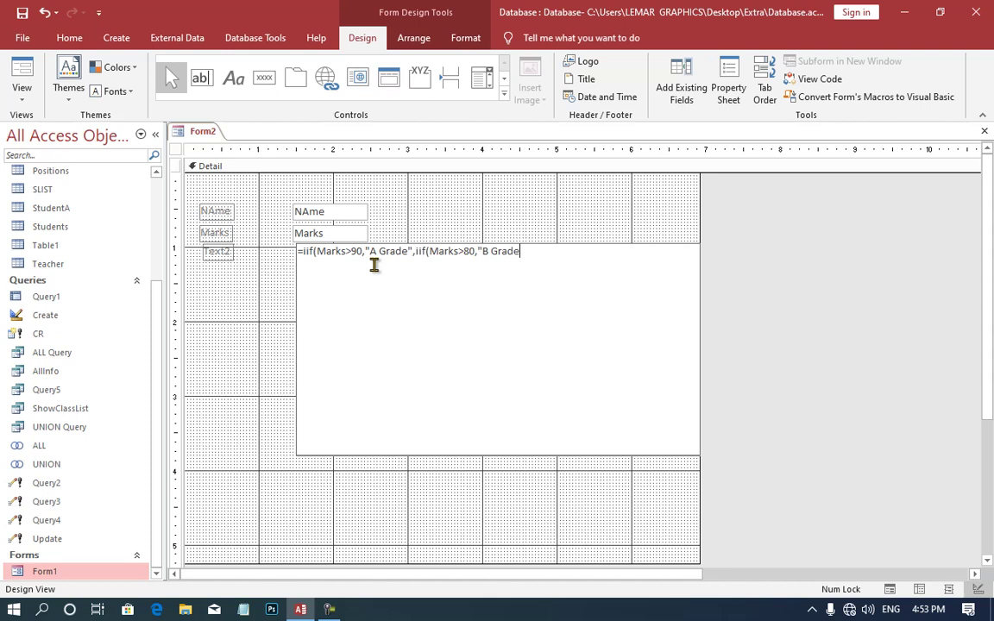
{"action": "type", "text": "\","}
{"action": "type", "text": "i"}
{"action": "type", "text": "if"}
{"action": "type", "text": "("}
{"action": "type", "text": "Marks>"}
{"action": "type", "text": "70"}
{"action": "type", "text": ", "}
{"action": "type", "text": "\"CGa"}
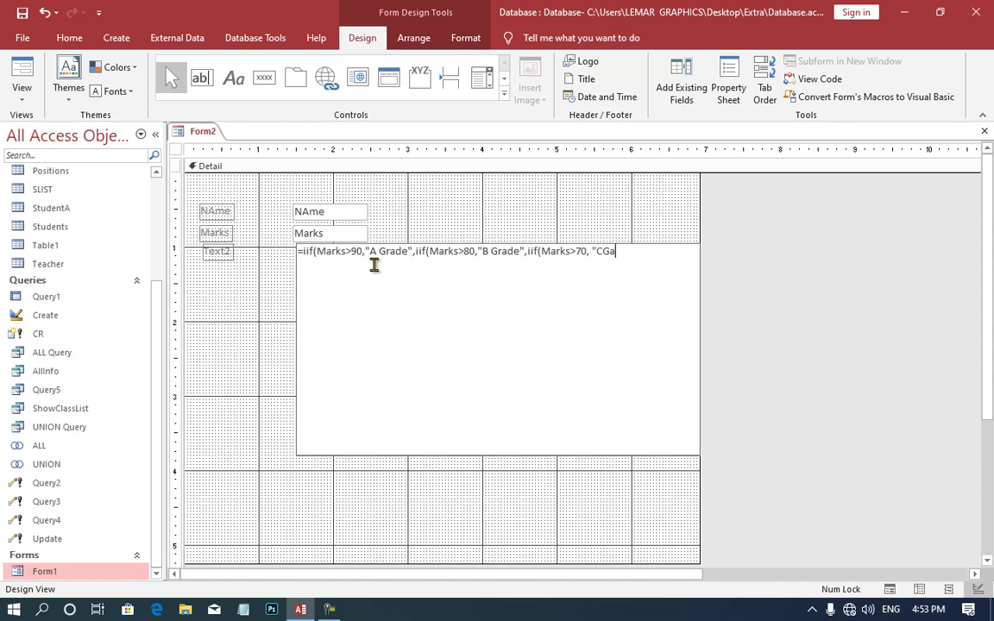
Step: Complete the formula with C Grade, Passed (Marks>50) and Feiled branches, and commit it
{"action": "key", "text": "BackSpace"}
{"action": "key", "text": "BackSpace"}
{"action": "type", "text": "Grade"}
{"action": "type", "text": "\","}
{"action": "type", "text": "iif"}
{"action": "type", "text": "(Marks"}
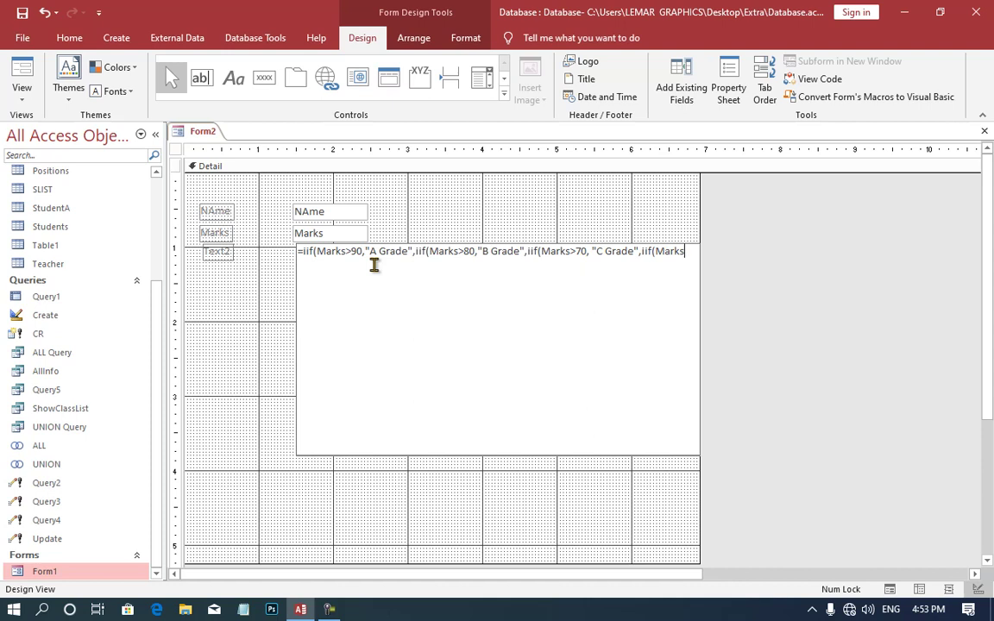
{"action": "type", "text": ">50"}
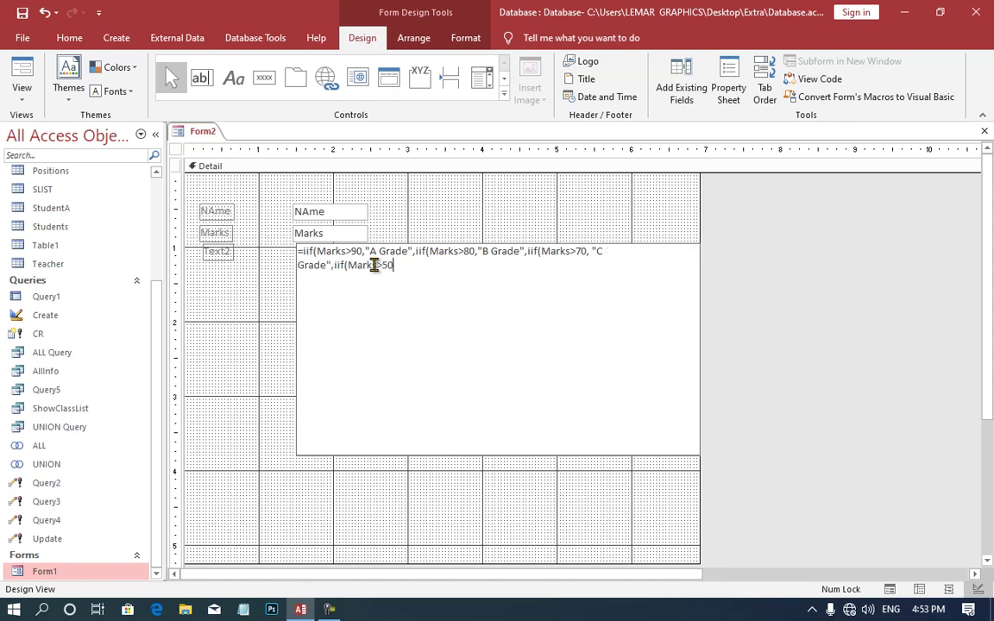
{"action": "type", "text": ","}
{"action": "type", "text": "\"Paas"}
{"action": "key", "text": "BackSpace"}
{"action": "key", "text": "BackSpace"}
{"action": "type", "text": "ss"}
{"action": "type", "text": "e"}
{"action": "type", "text": "d\""}
{"action": "type", "text": ","}
{"action": "type", "text": "\""}
{"action": "type", "text": "Fea"}
{"action": "key", "text": "BackSpace"}
{"action": "type", "text": "iled"}
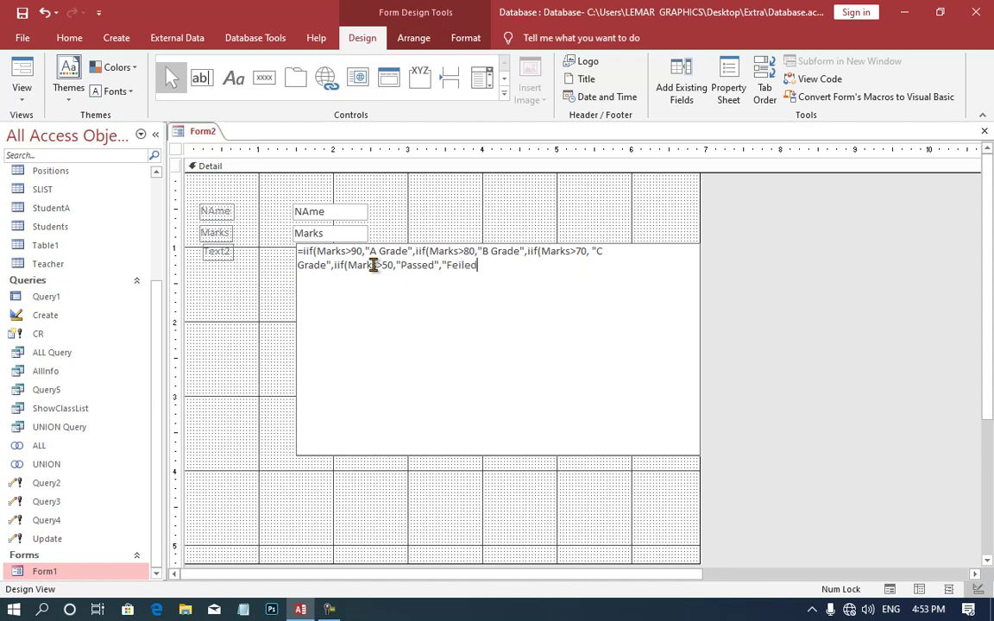
{"action": "type", "text": "\""}
{"action": "type", "text": "))"}
{"action": "type", "text": ")"}
{"action": "key", "text": "Return"}
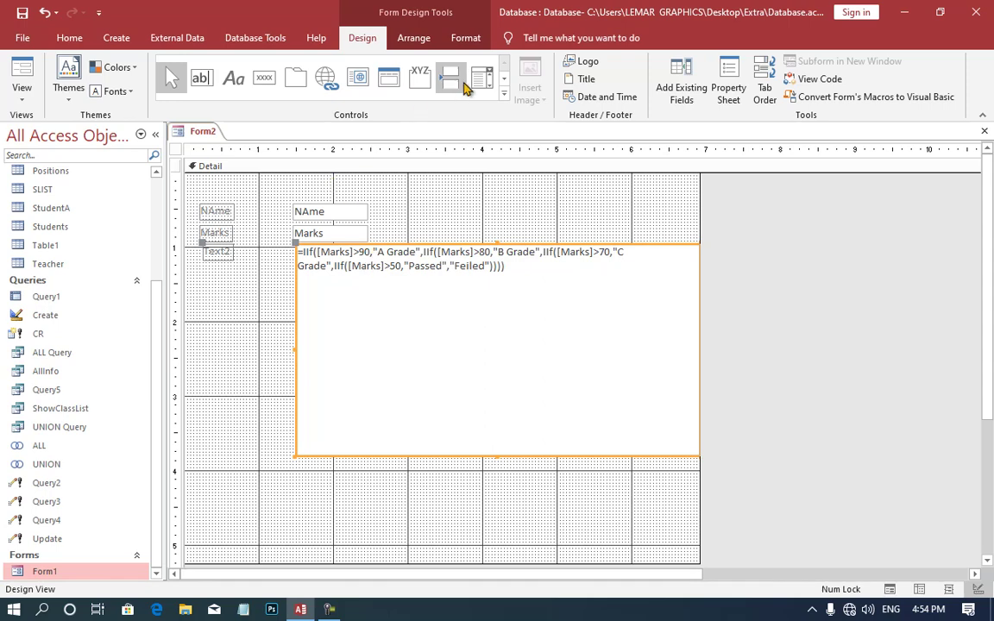
Step: Centre the grade box text in 72-point red on one line, then show Form2 in Form View
{"action": "left_click", "coordinate": [467, 39]}
{"action": "left_click", "coordinate": [255, 95]}
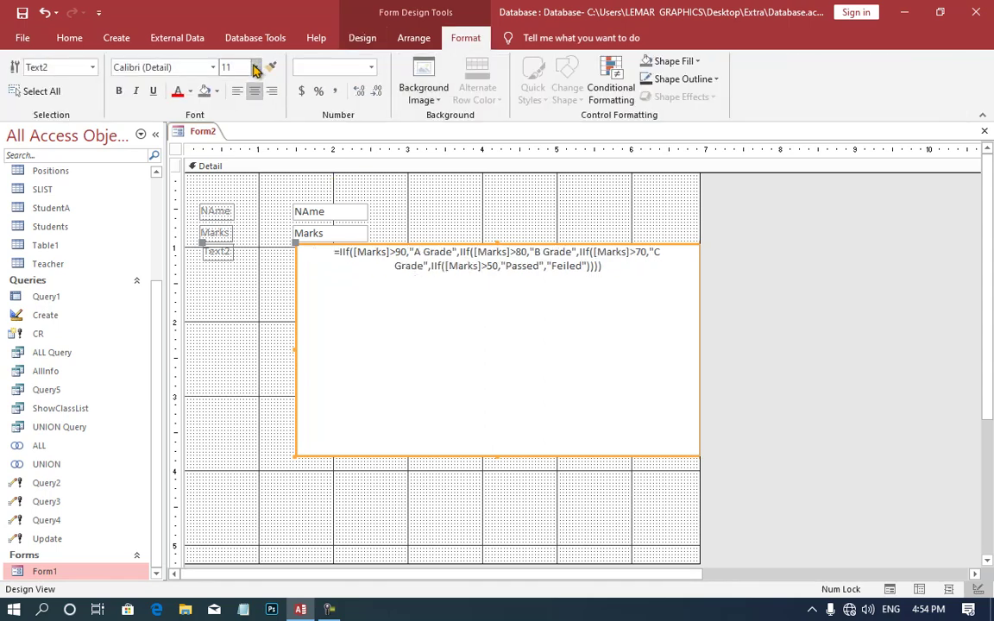
{"action": "left_click", "coordinate": [255, 67]}
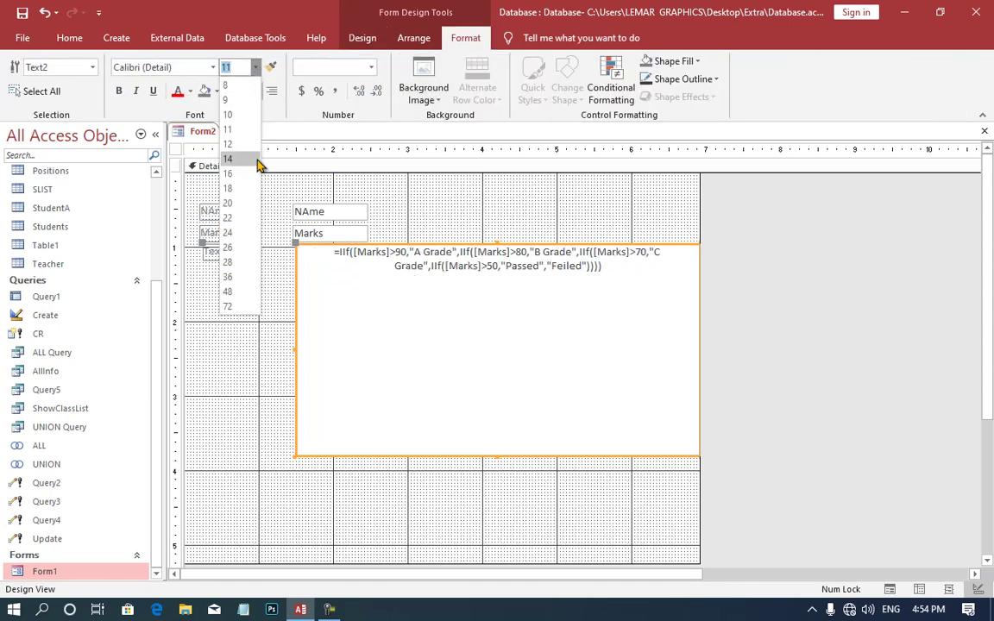
{"action": "left_click", "coordinate": [236, 306]}
{"action": "left_click", "coordinate": [177, 90]}
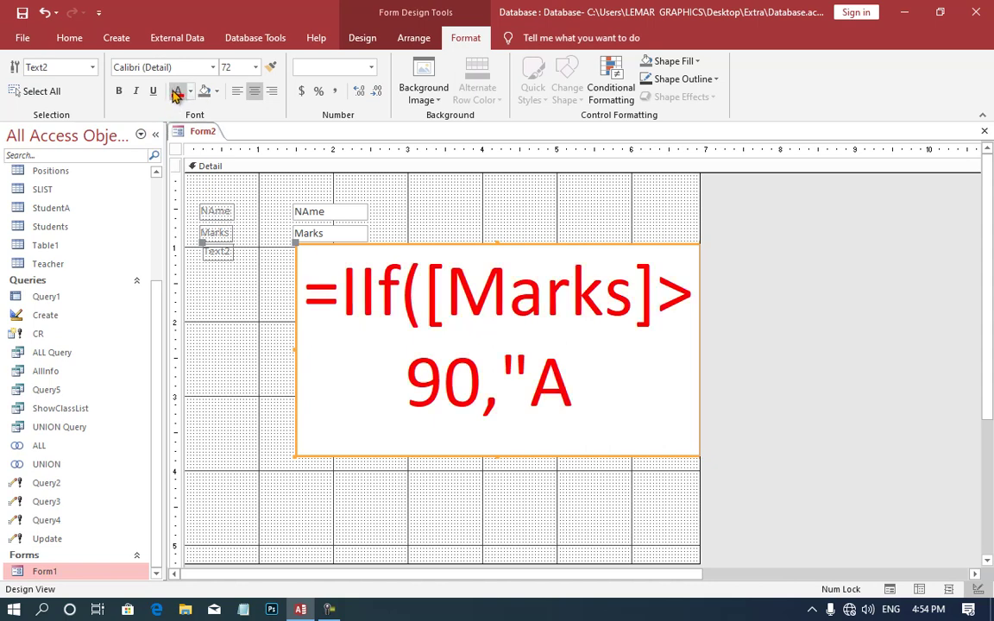
{"action": "left_click_drag", "start_coordinate": [496, 455], "coordinate": [504, 335]}
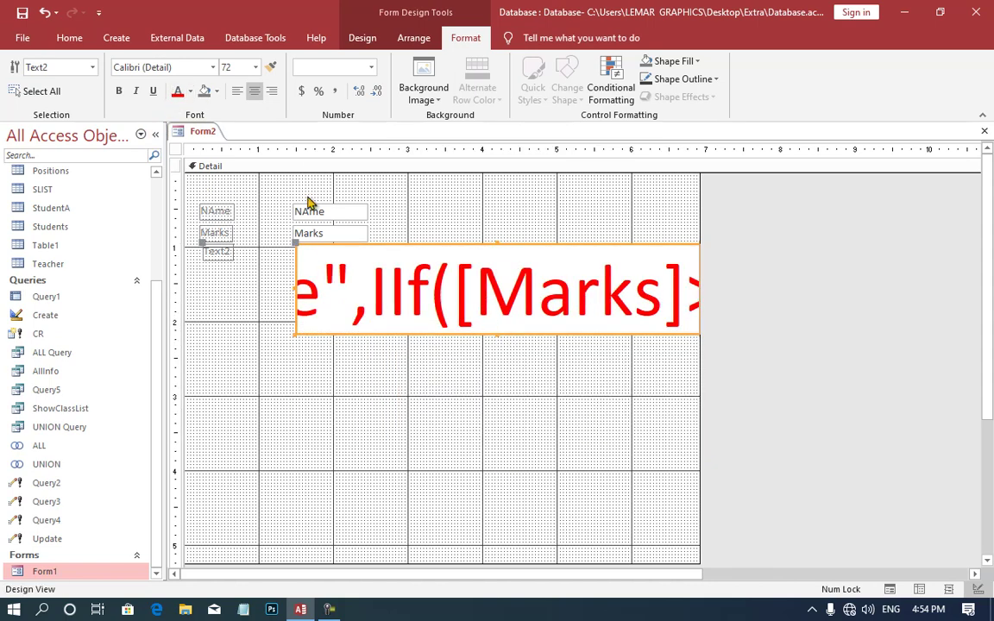
{"action": "left_click", "coordinate": [363, 38]}
{"action": "left_click", "coordinate": [22, 77]}
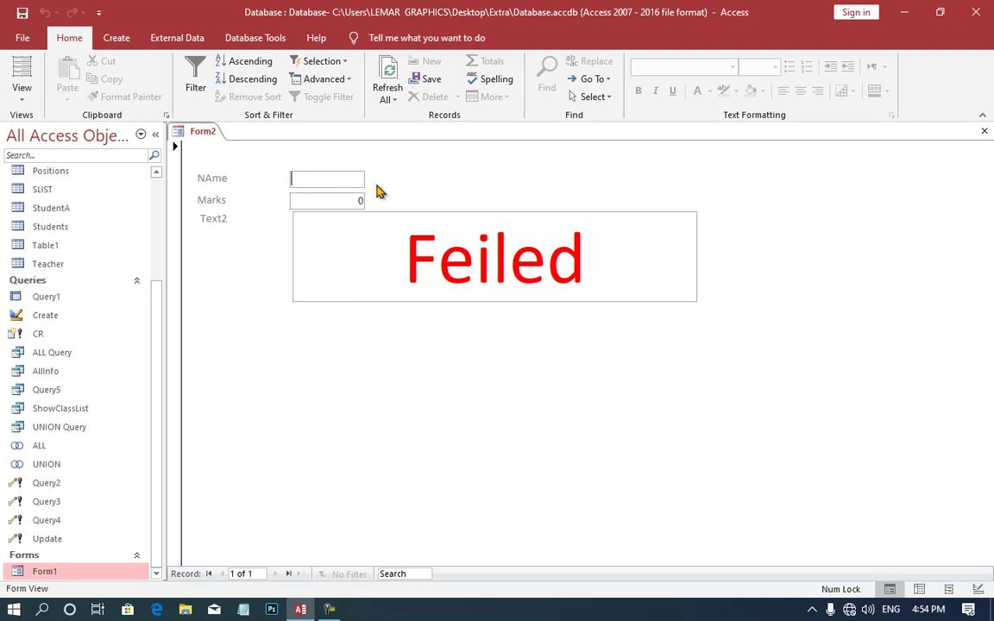
Step: Enter two student records with marks 78 (C Grade) and 98 (A Grade)
{"action": "type", "text": "Ahmad"}
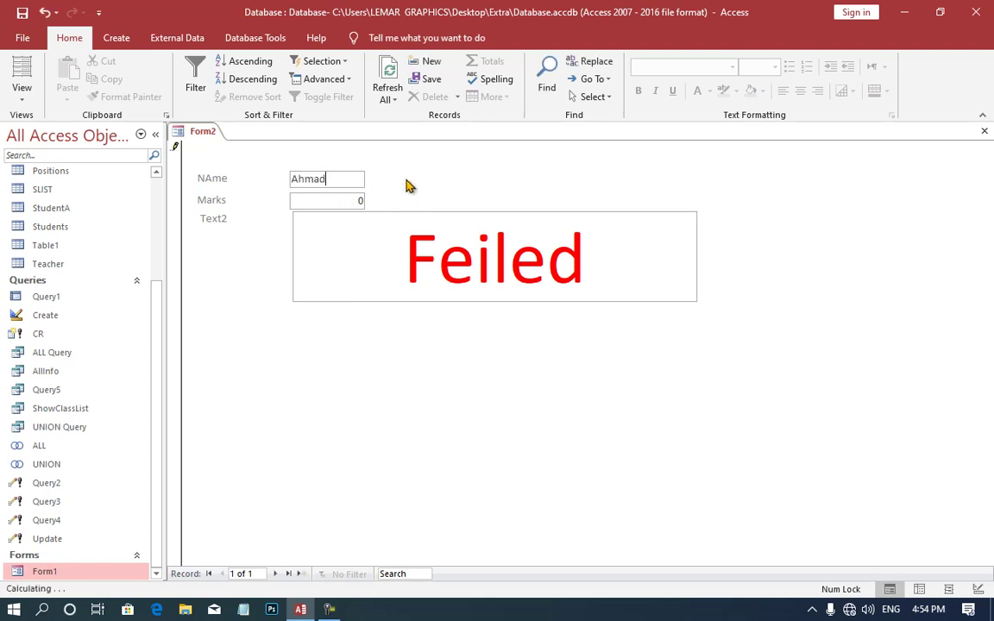
{"action": "key", "text": "Tab"}
{"action": "type", "text": "78"}
{"action": "key", "text": "Tab"}
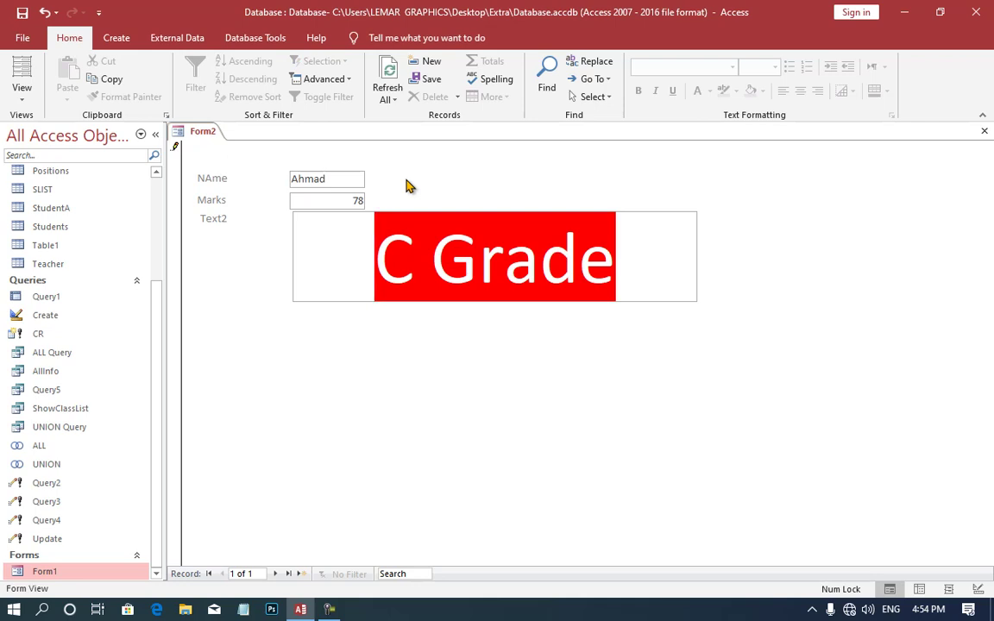
{"action": "key", "text": "Tab"}
{"action": "type", "text": "Wa"}
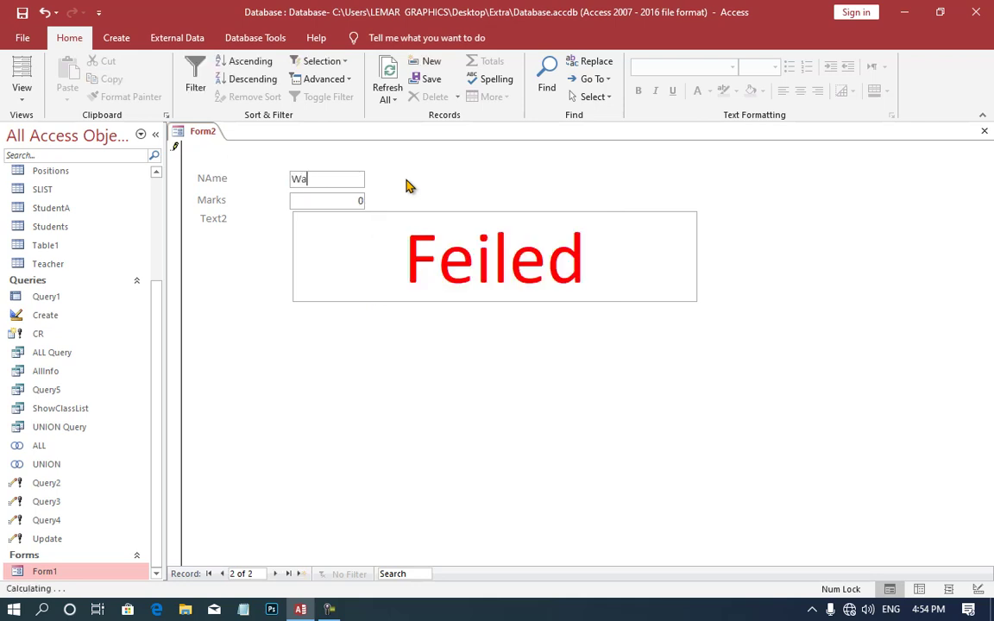
{"action": "key", "text": "Tab"}
{"action": "type", "text": "98"}
{"action": "key", "text": "Tab"}
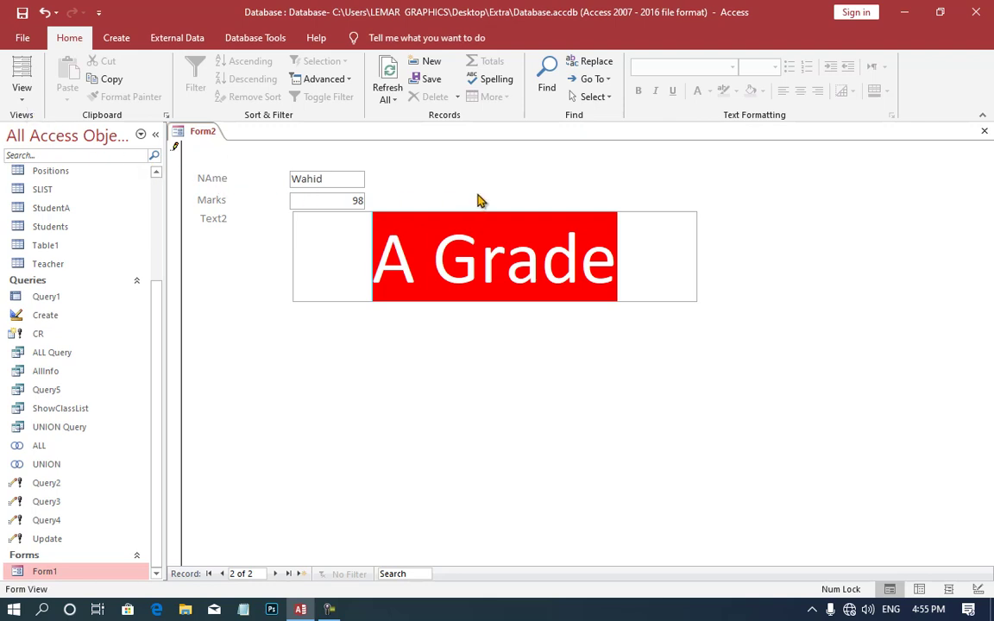
Step: Add two more student records with marks 56 and 19, then save the form with Ctrl+S
{"action": "left_click", "coordinate": [300, 574]}
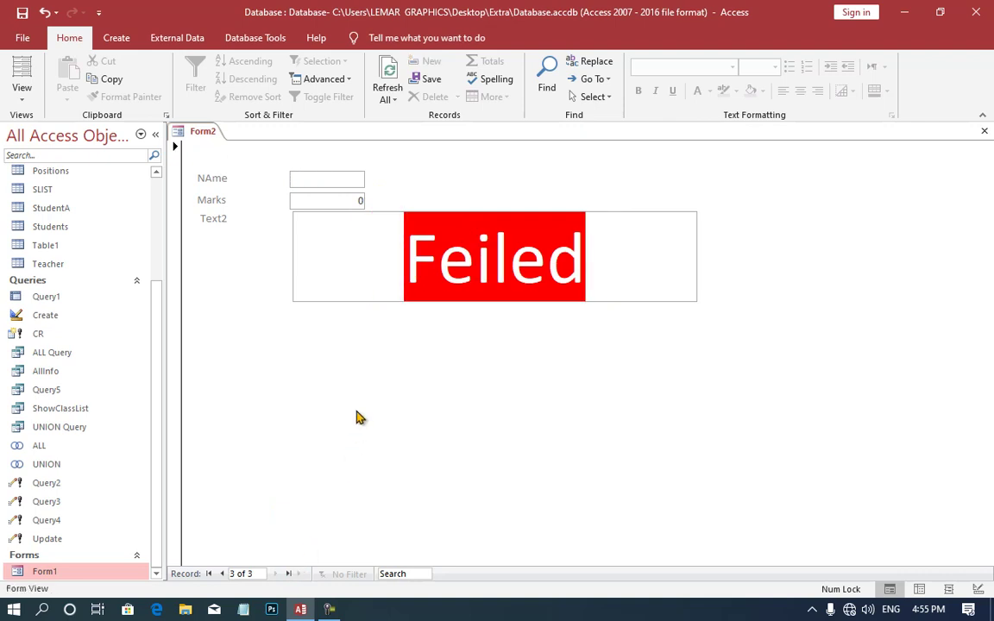
{"action": "key", "text": "BackSpace"}
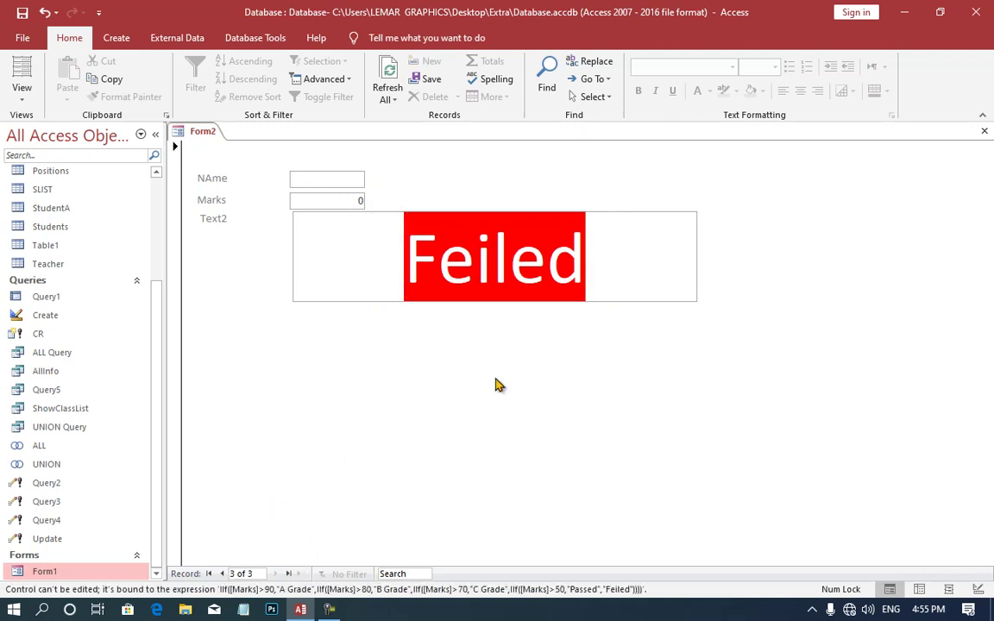
{"action": "left_click", "coordinate": [341, 180]}
{"action": "type", "text": "Jan"}
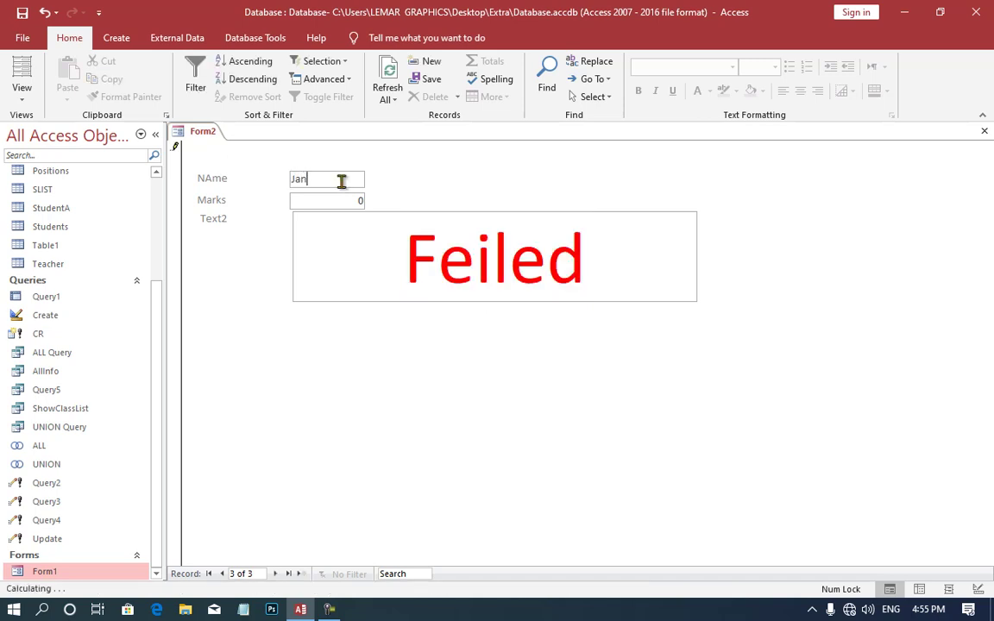
{"action": "key", "text": "Tab"}
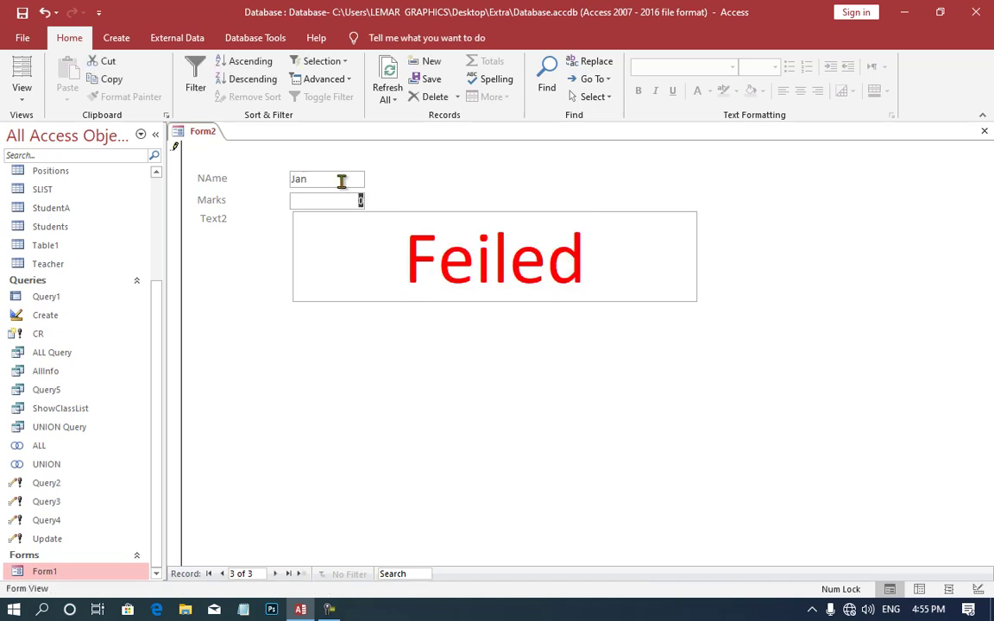
{"action": "type", "text": "50"}
{"action": "key", "text": "Tab"}
{"action": "key", "text": "Tab"}
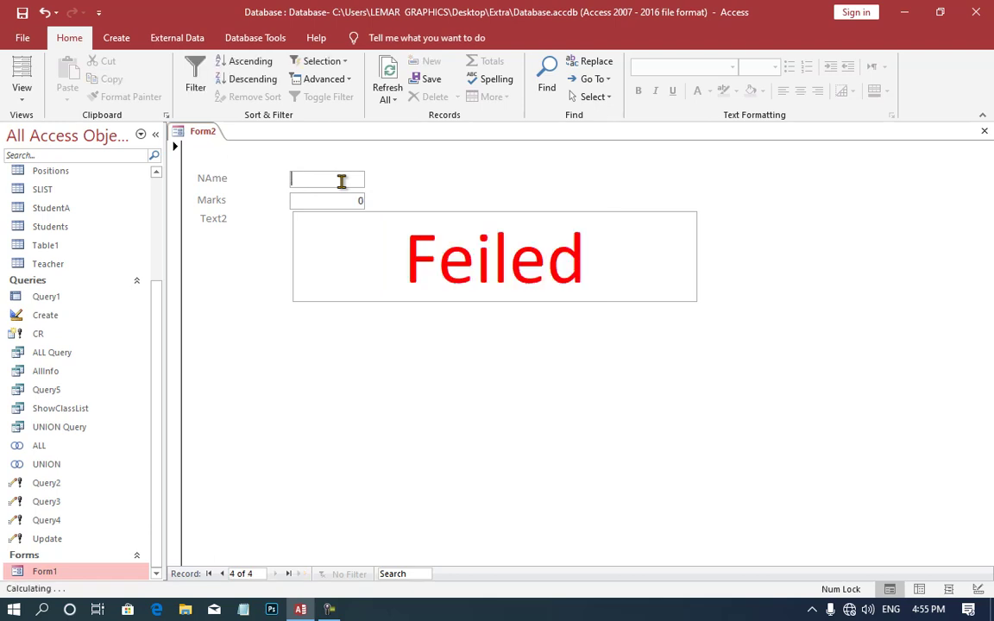
{"action": "type", "text": "Omar"}
{"action": "key", "text": "Tab"}
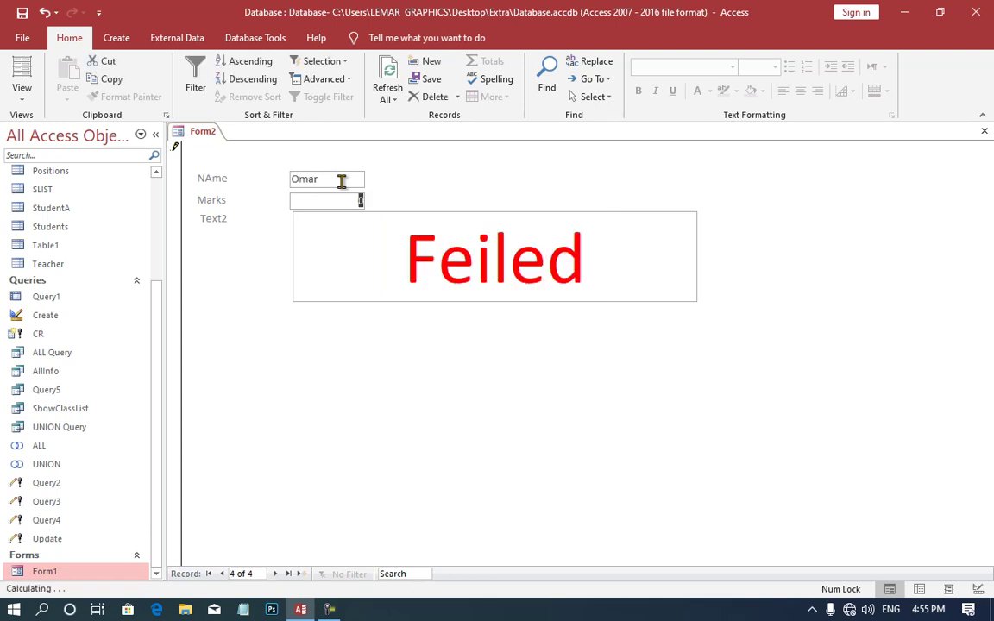
{"action": "type", "text": "19"}
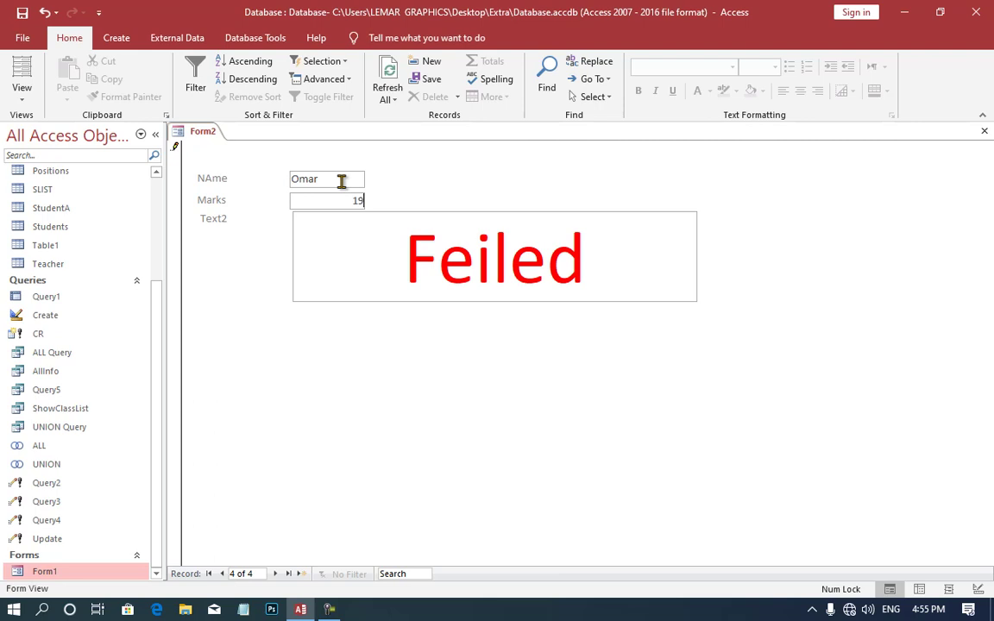
{"action": "key", "text": "Tab"}
{"action": "key", "text": "ctrl+s"}
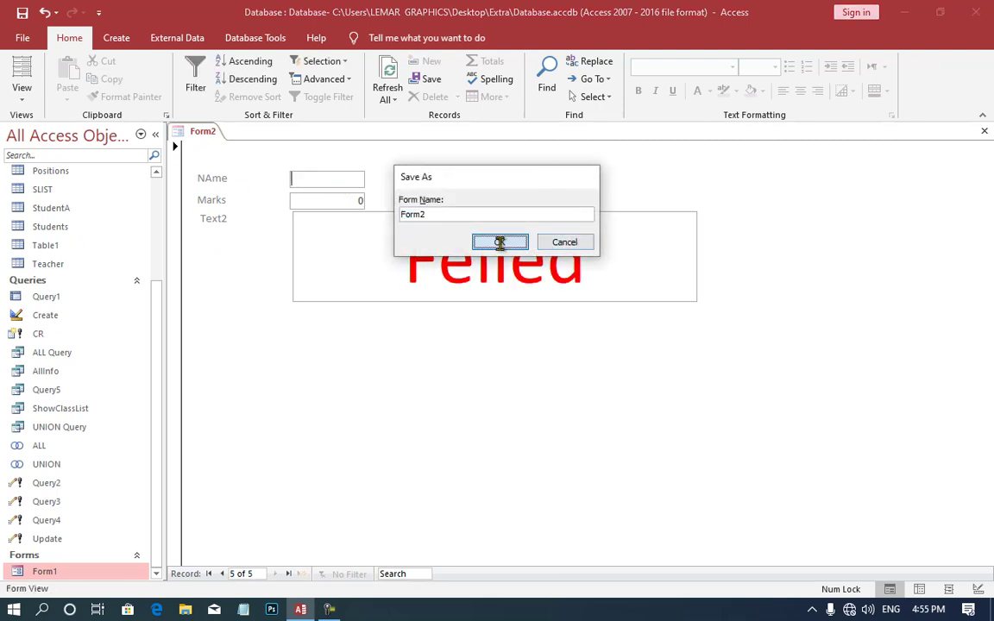
Step: Confirm saving the form as Form2 and check the records in the Positions table
{"action": "left_click", "coordinate": [499, 243]}
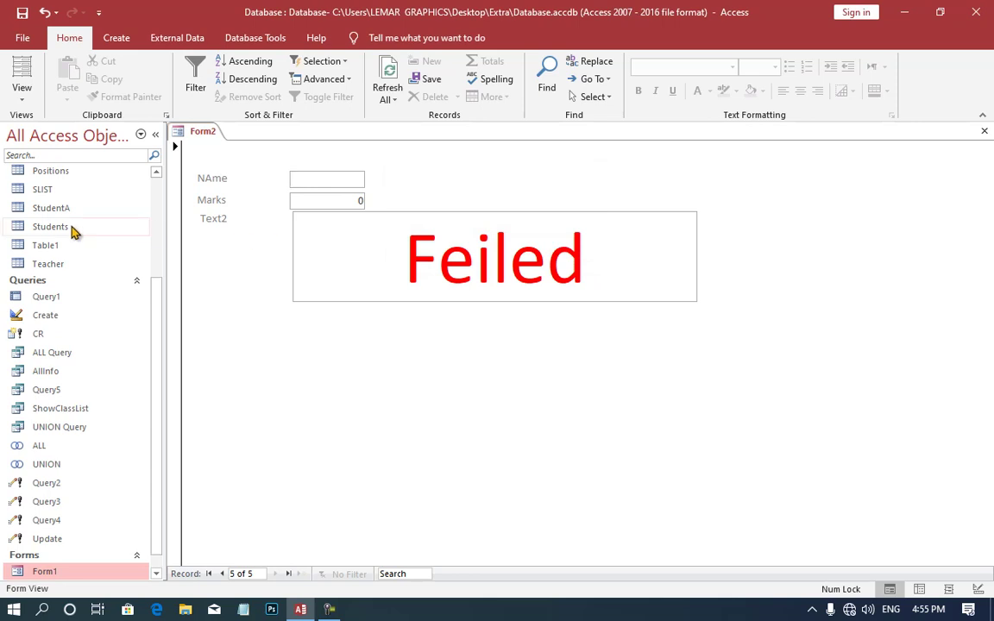
{"action": "double_click", "coordinate": [81, 175]}
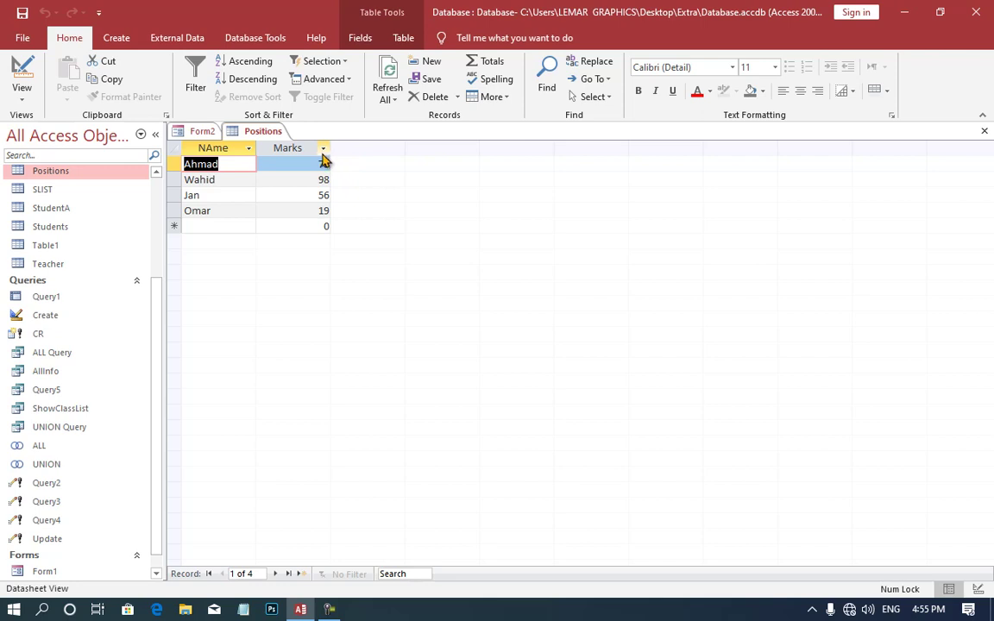
{"action": "key", "text": "ctrl+w"}
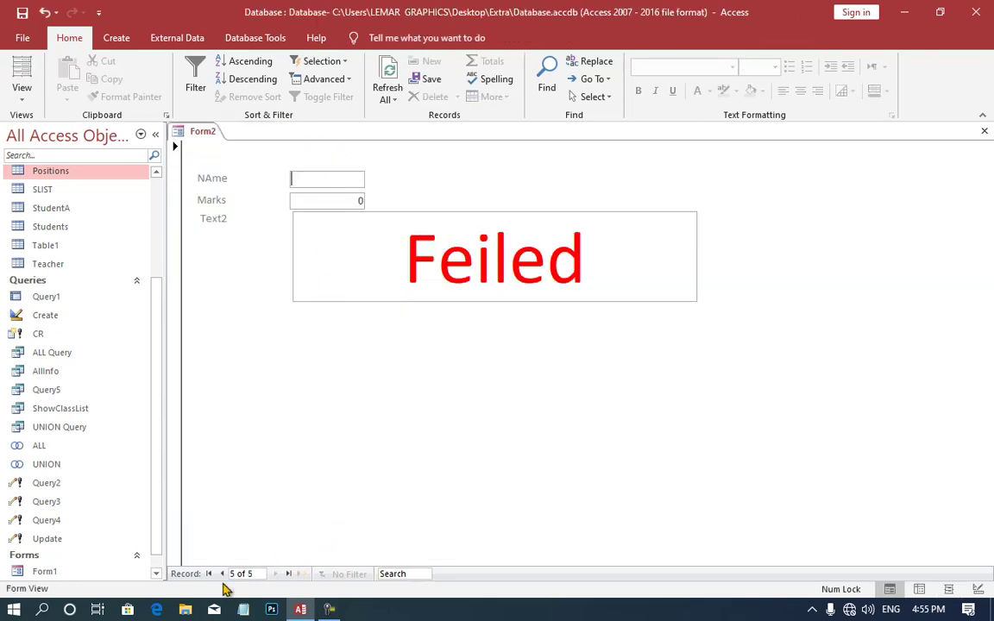
Step: Browse the four records to verify their grades, then return Form2 to Design View
{"action": "left_click", "coordinate": [223, 573]}
{"action": "left_click", "coordinate": [223, 574]}
{"action": "left_click", "coordinate": [223, 574]}
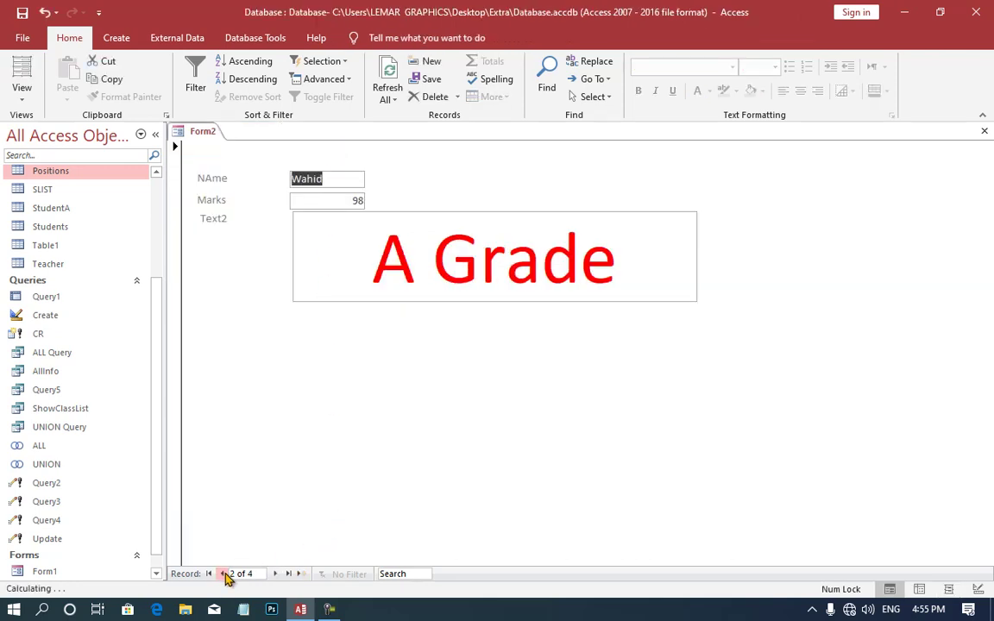
{"action": "left_click", "coordinate": [223, 574]}
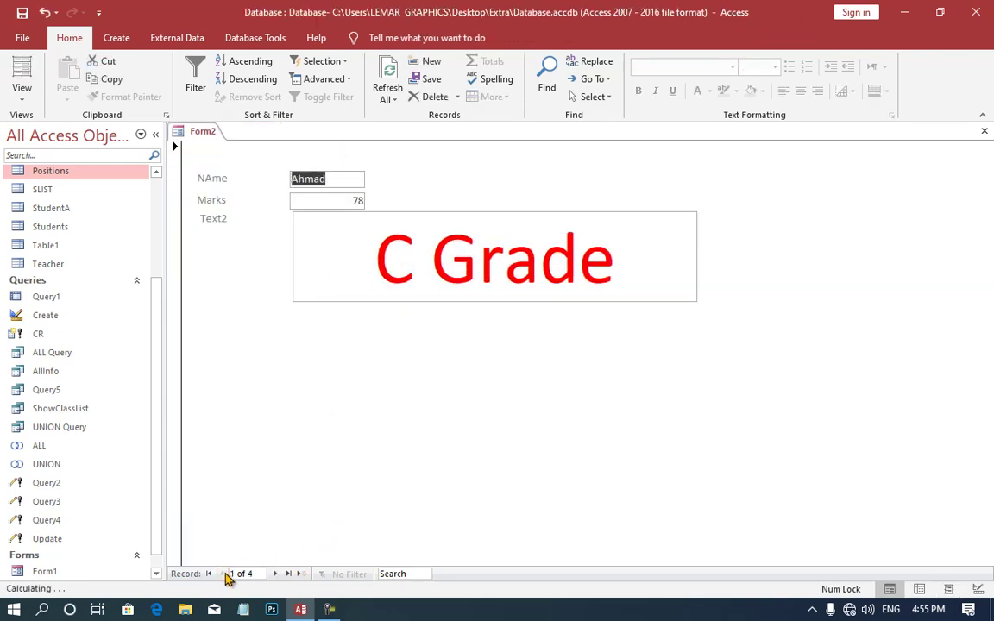
{"action": "left_click", "coordinate": [276, 573]}
{"action": "left_click", "coordinate": [276, 573]}
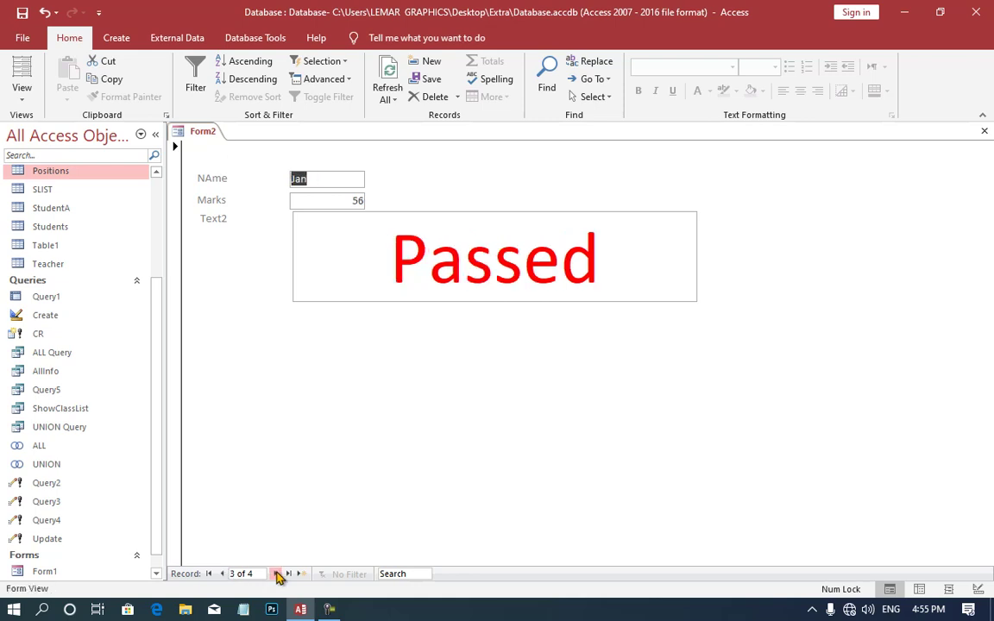
{"action": "right_click", "coordinate": [370, 332]}
{"action": "left_click", "coordinate": [402, 381]}
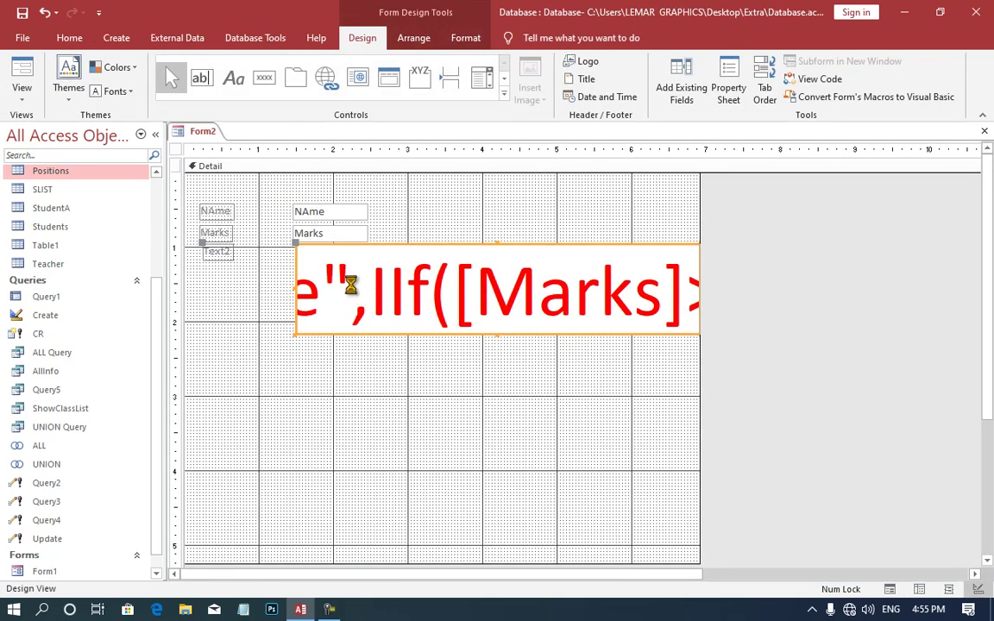
Step: Duplicate the grade box into a =Sum([Marks]) box showing 251, then close Form2
{"action": "key", "text": "ctrl+c"}
{"action": "key", "text": "ctrl+v"}
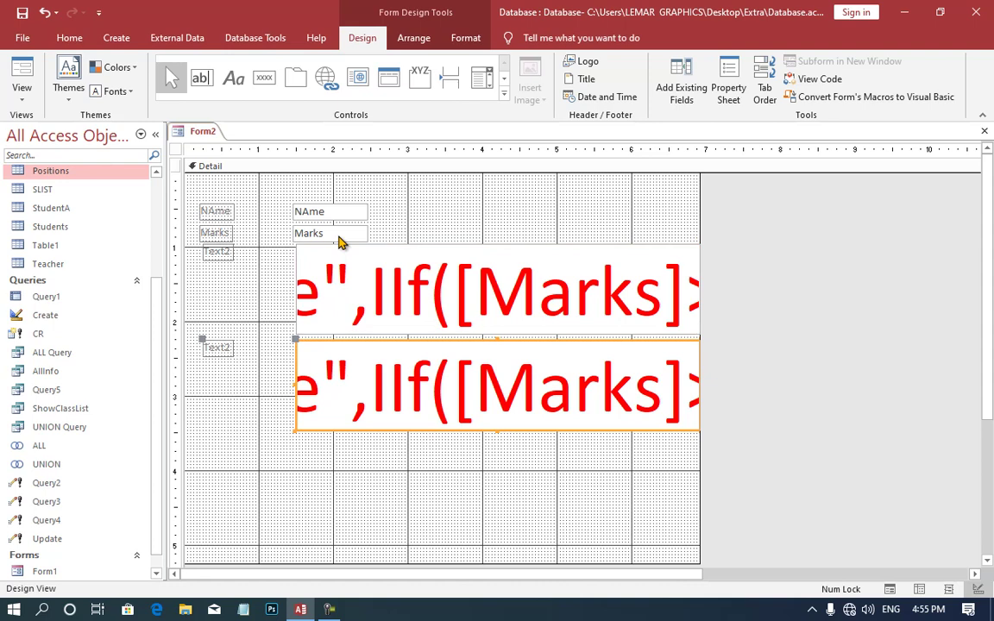
{"action": "left_click", "coordinate": [442, 378]}
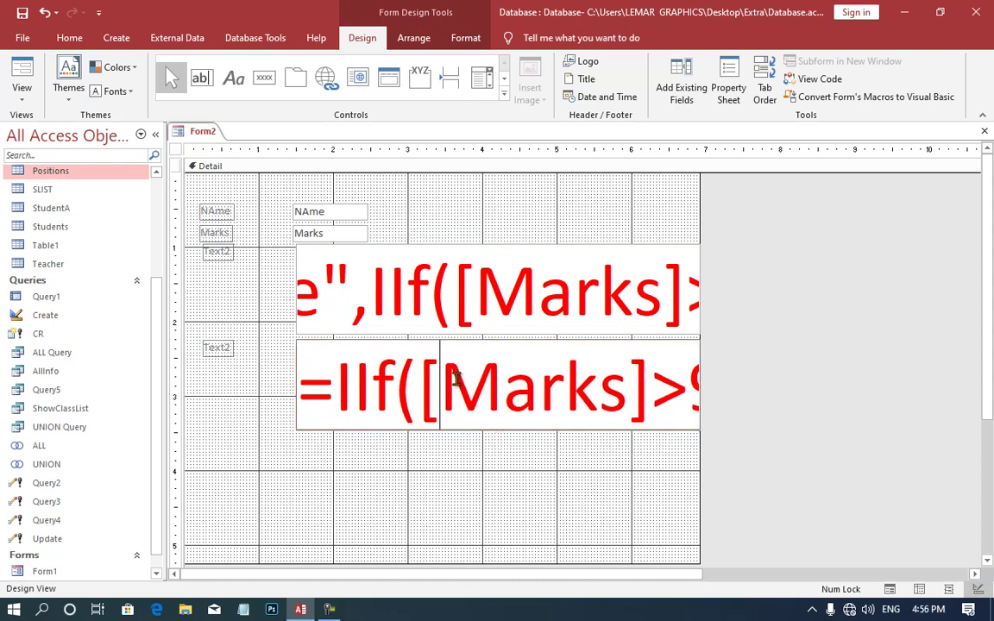
{"action": "key", "text": "BackSpace"}
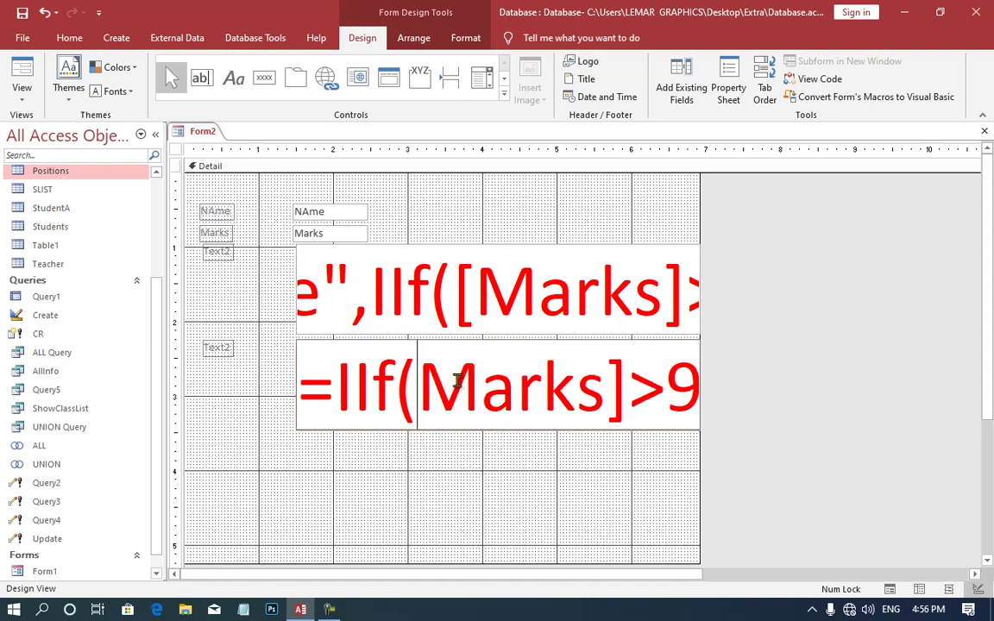
{"action": "key", "text": "Right"}
{"action": "key", "text": "Right"}
{"action": "key", "text": "Right"}
{"action": "key", "text": "Right"}
{"action": "key", "text": "Right"}
{"action": "key", "text": "Right"}
{"action": "key", "text": "Right"}
{"action": "key", "text": "Right"}
{"action": "key", "text": "Right"}
{"action": "key", "text": "Right"}
{"action": "key", "text": "Right"}
{"action": "key", "text": "Right"}
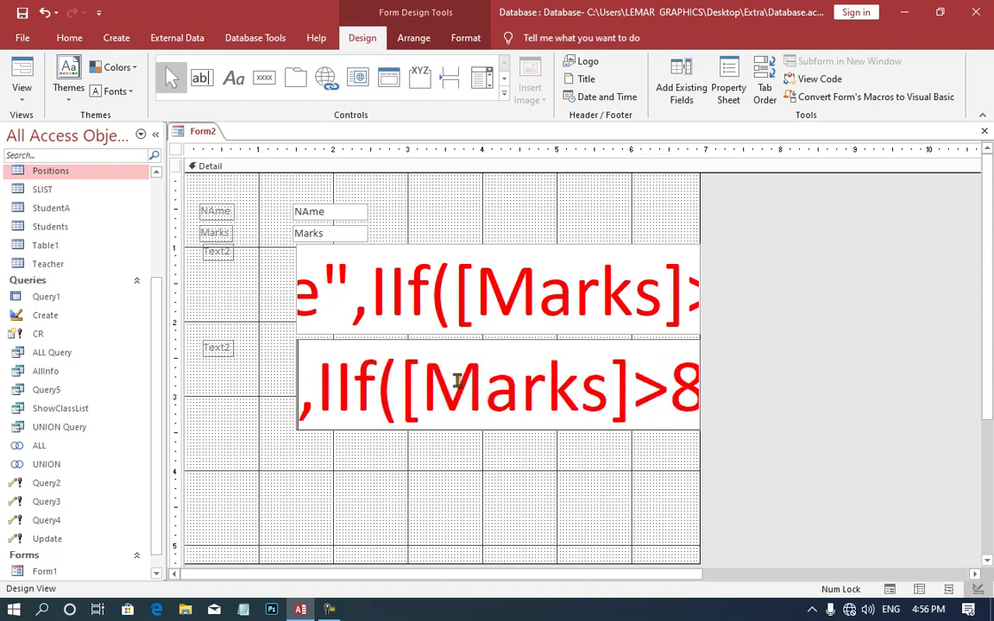
{"action": "key", "text": "Right"}
{"action": "key", "text": "Right"}
{"action": "key", "text": "Right"}
{"action": "key", "text": "Right"}
{"action": "key", "text": "Right"}
{"action": "key", "text": "Right"}
{"action": "key", "text": "Right"}
{"action": "key", "text": "Right"}
{"action": "key", "text": "Right"}
{"action": "key", "text": "Right"}
{"action": "key", "text": "Right"}
{"action": "key", "text": "Right"}
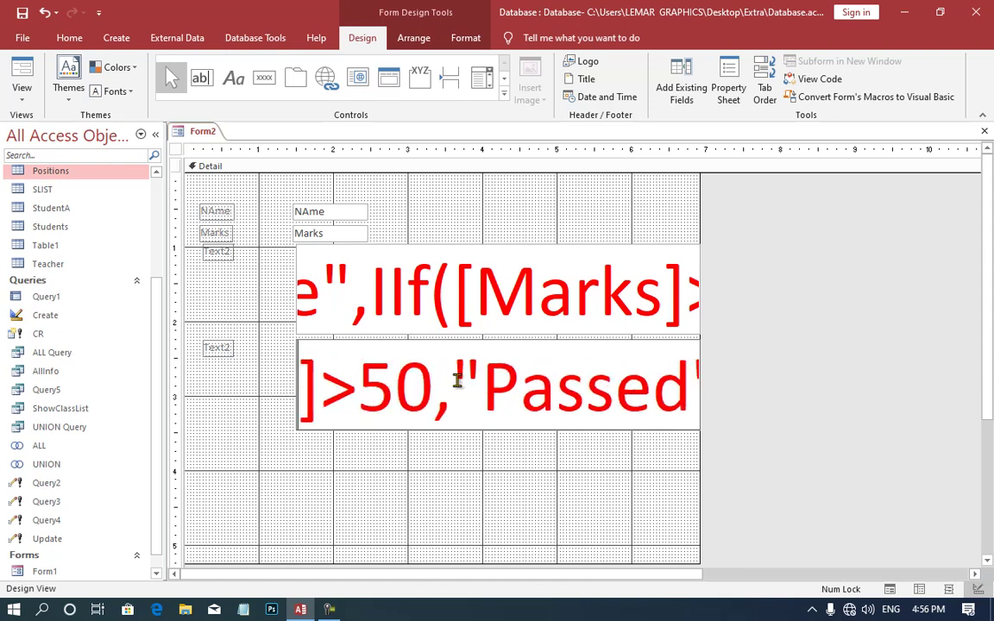
{"action": "key", "text": "Right"}
{"action": "key", "text": "Right"}
{"action": "key", "text": "Right"}
{"action": "key", "text": "Right"}
{"action": "key", "text": "Right"}
{"action": "key", "text": "Right"}
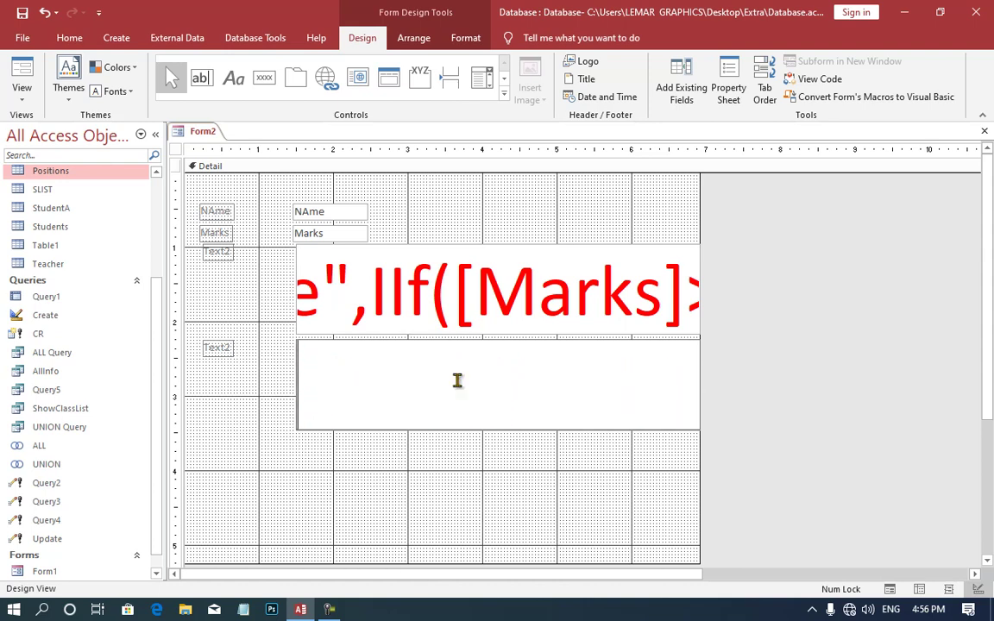
{"action": "type", "text": "=Su"}
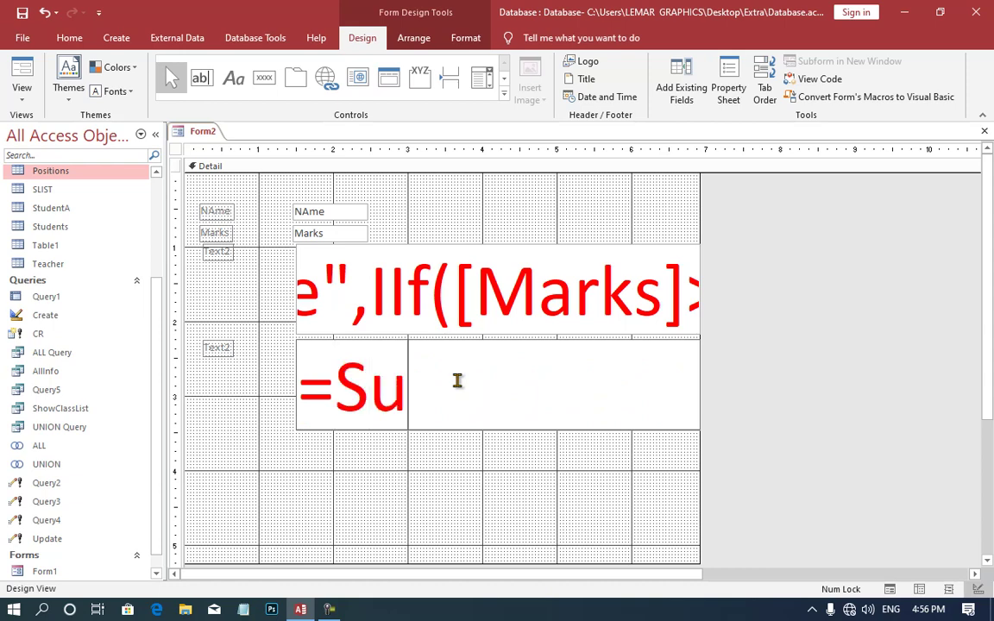
{"action": "type", "text": "m("}
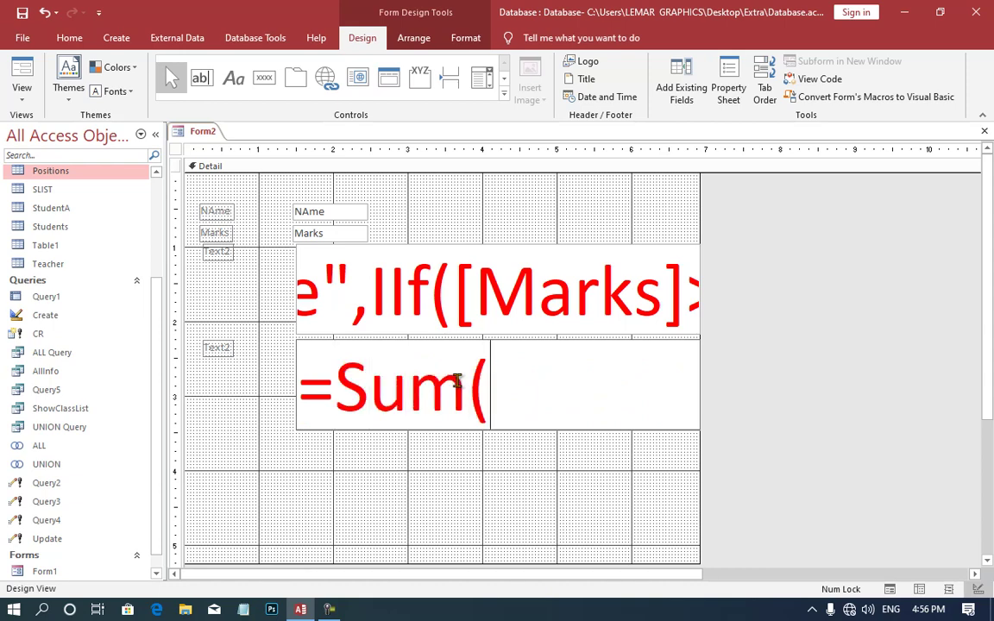
{"action": "type", "text": "Mark"}
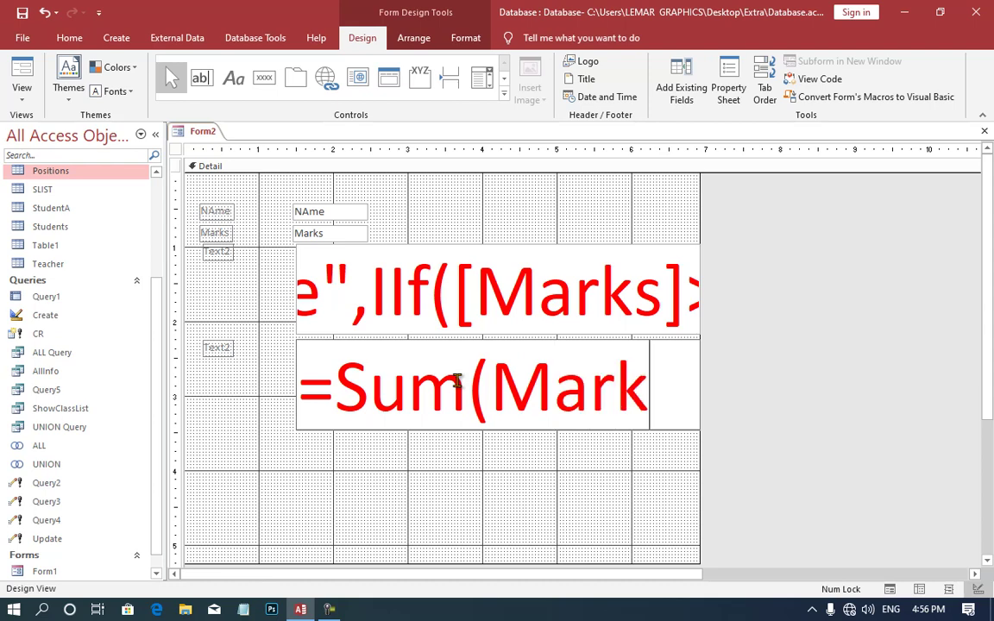
{"action": "type", "text": "s"}
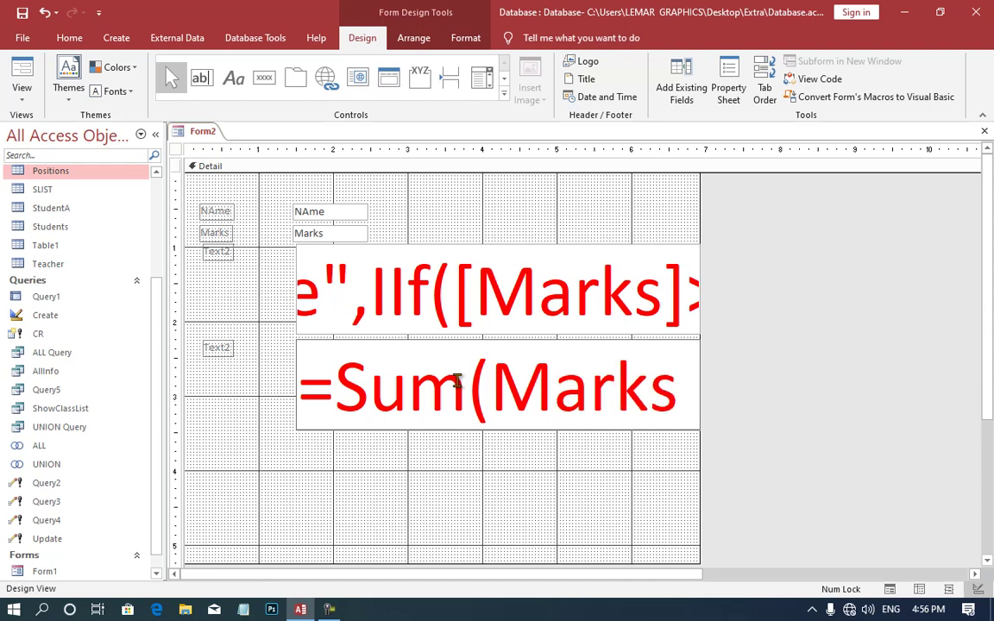
{"action": "type", "text": ")"}
{"action": "key", "text": "Return"}
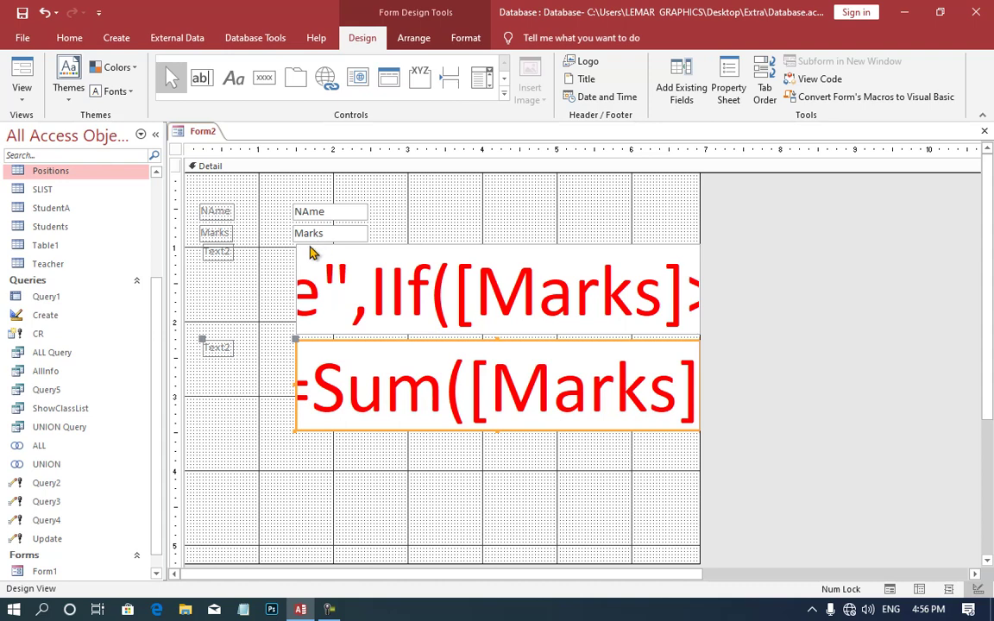
{"action": "left_click", "coordinate": [22, 82]}
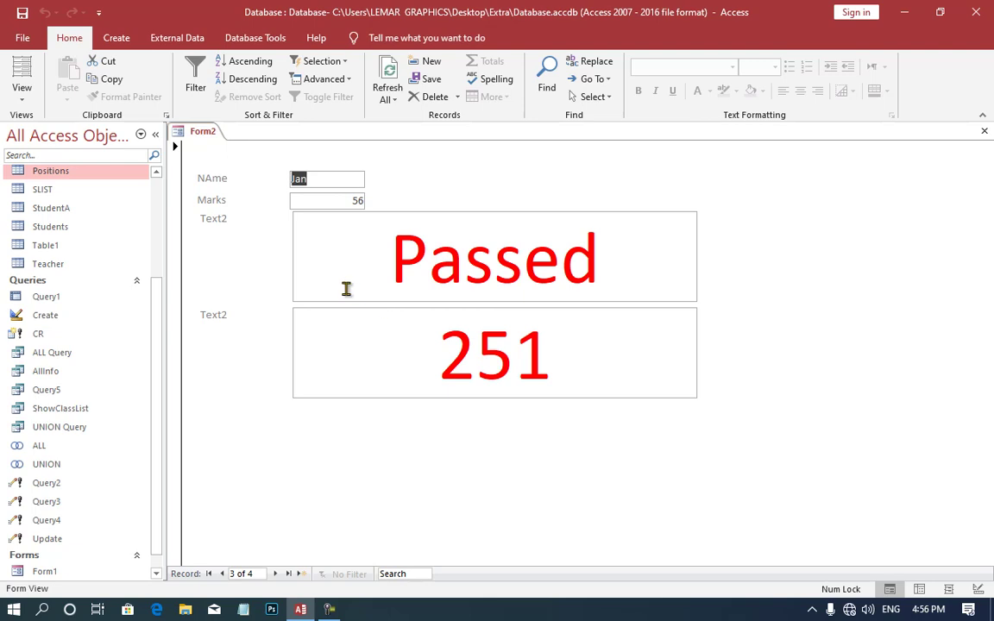
{"action": "key", "text": "ctrl+w"}
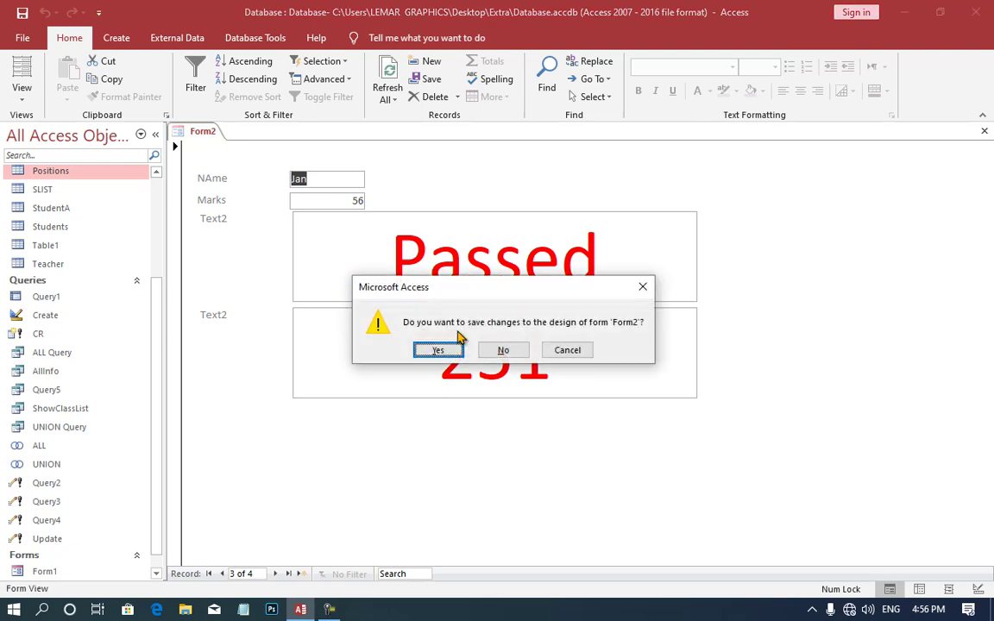
Step: Save Form2's design changes and open Form1 in Design View
{"action": "left_click", "coordinate": [441, 348]}
{"action": "scroll", "coordinate": [99, 474], "scroll_direction": "down", "scroll_amount": 1}
{"action": "right_click", "coordinate": [44, 554]}
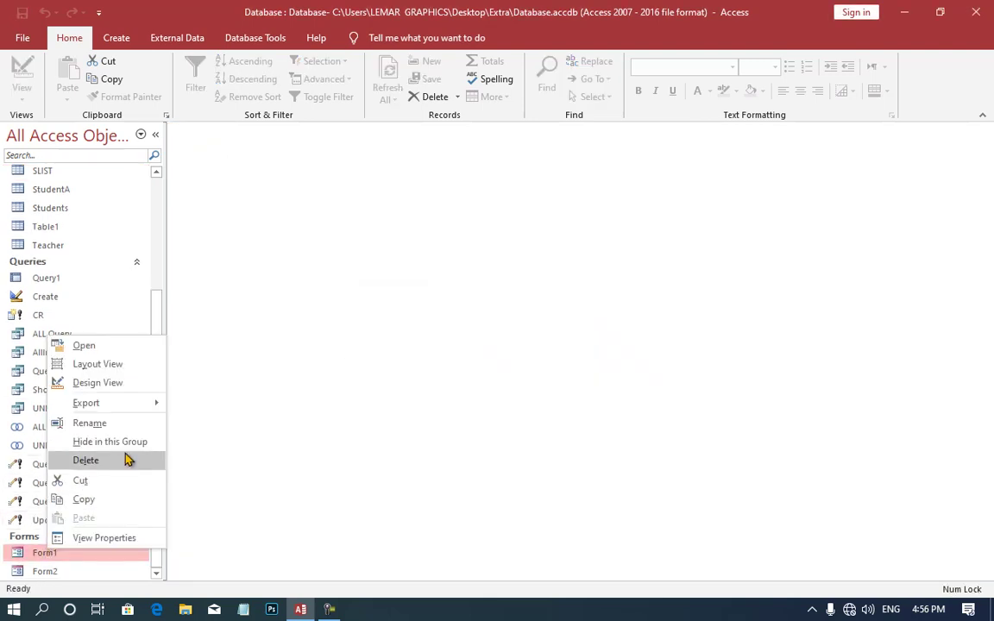
{"action": "left_click", "coordinate": [108, 382]}
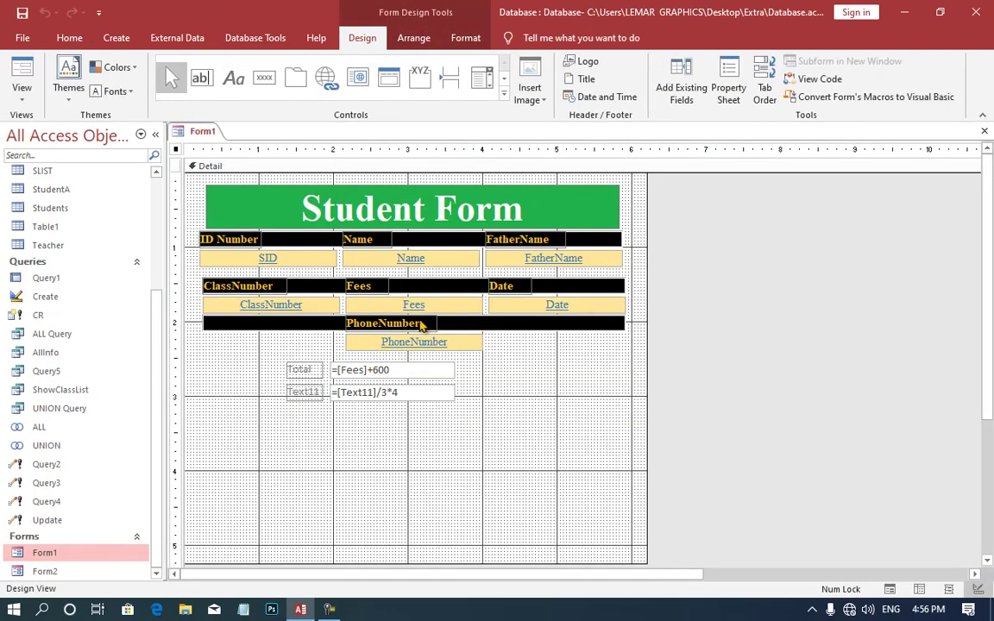
Step: Duplicate the =[Text11]/3*4 box as a =Sum([Fees]) box and view the result in Form View
{"action": "left_click", "coordinate": [401, 393]}
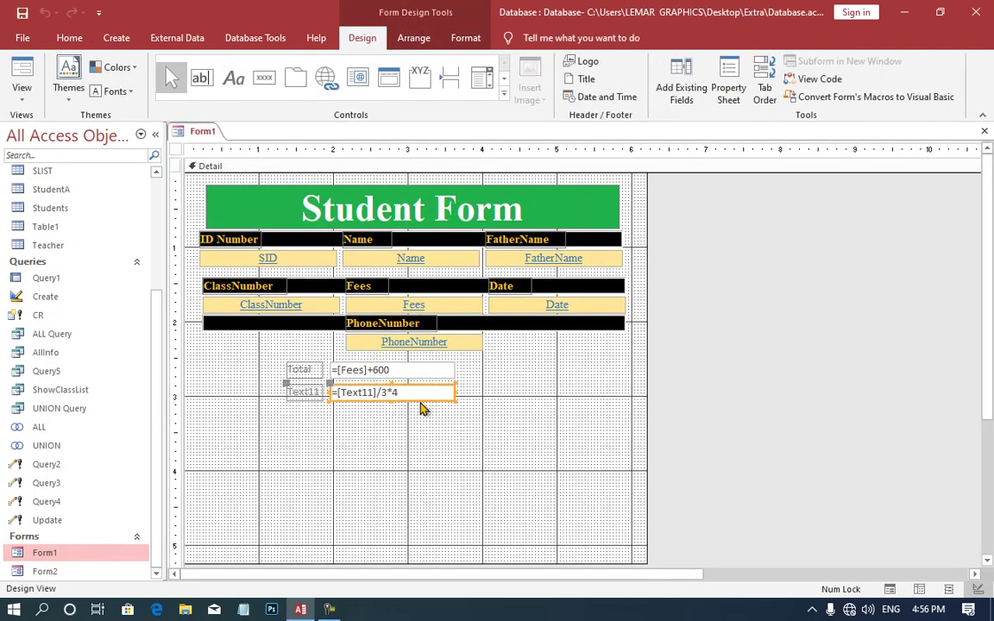
{"action": "key", "text": "ctrl+c"}
{"action": "key", "text": "ctrl+v"}
{"action": "left_click_drag", "start_coordinate": [412, 414], "coordinate": [248, 420]}
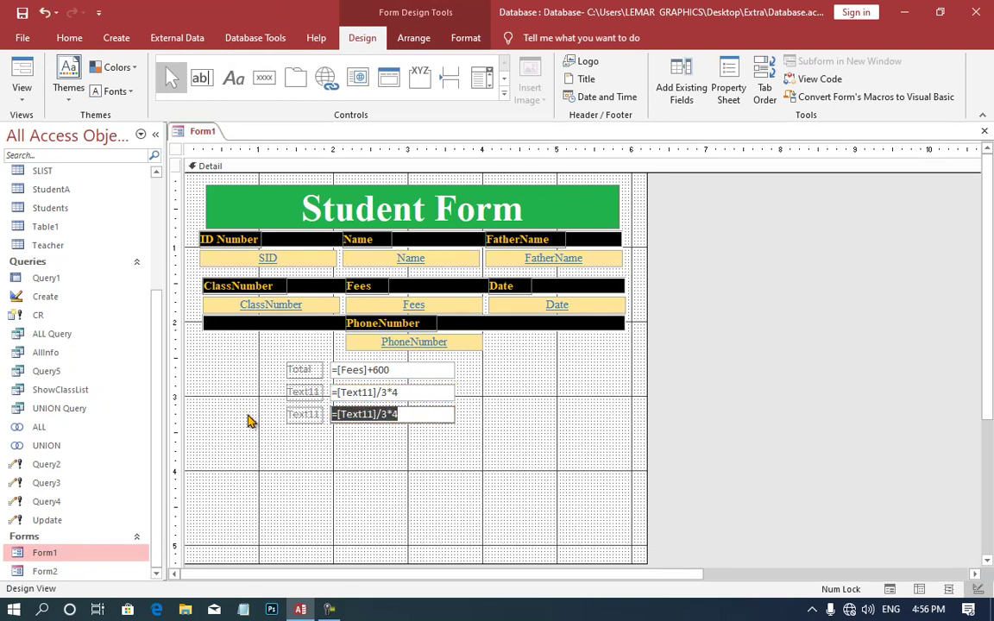
{"action": "type", "text": "=Sum([Fees"}
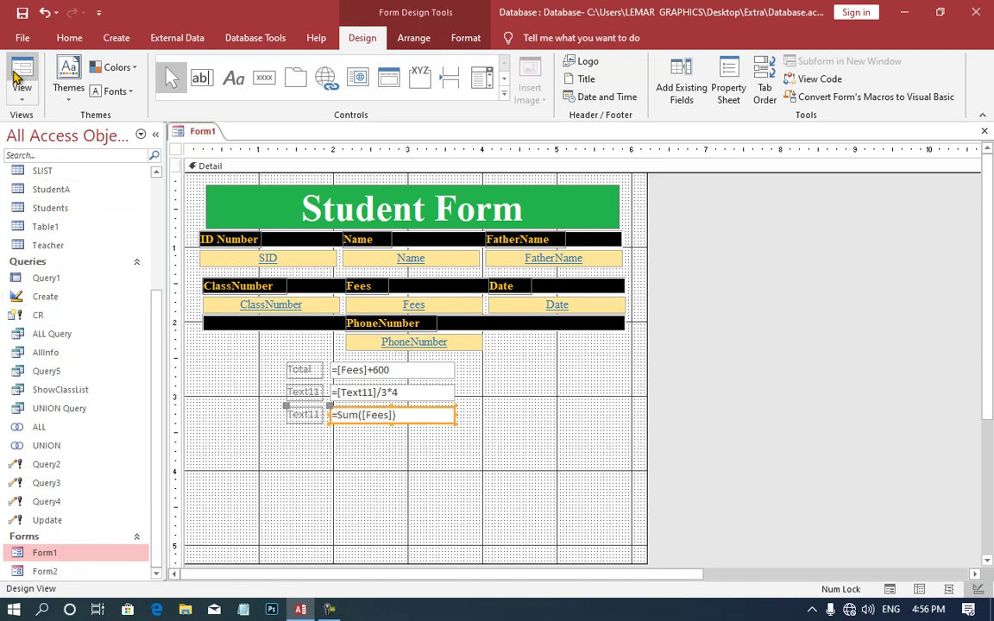
{"action": "left_click", "coordinate": [22, 77]}
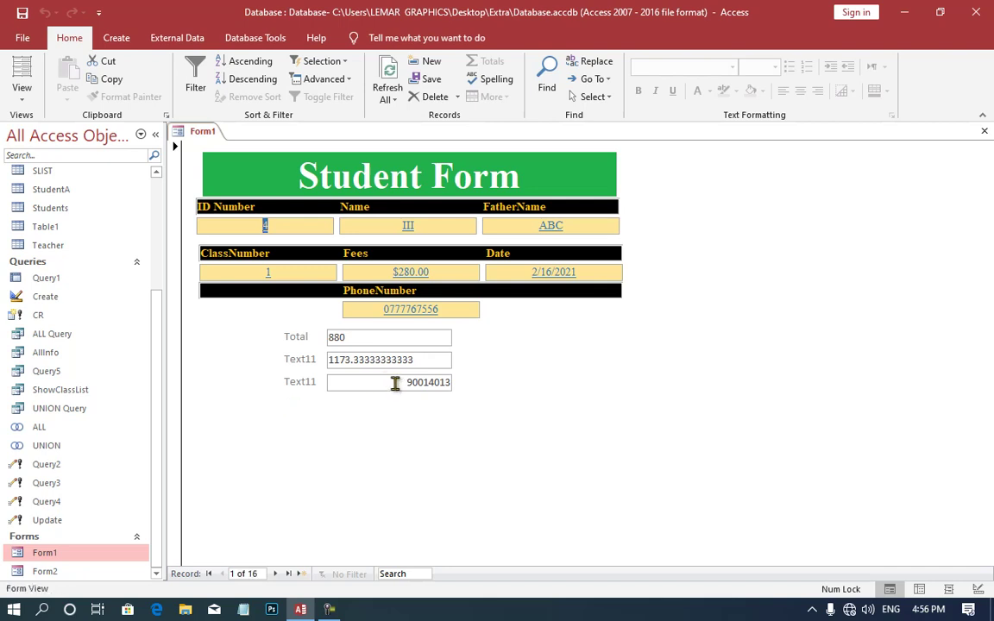
Step: Select the 90014013 sum value in Form1, then open the Students table in Datasheet View
{"action": "double_click", "coordinate": [395, 383]}
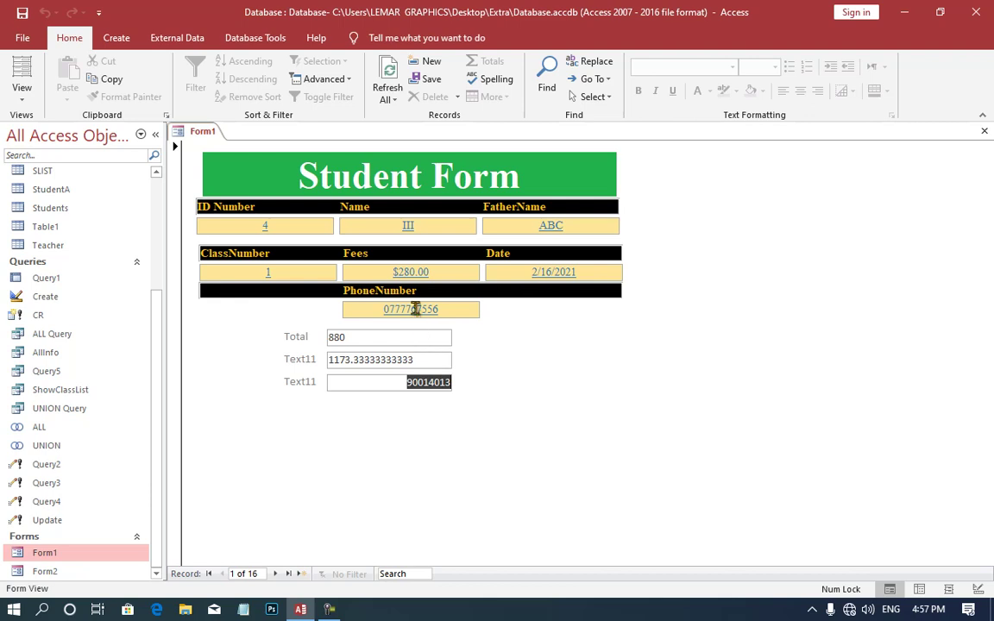
{"action": "left_click", "coordinate": [49, 208]}
{"action": "double_click", "coordinate": [49, 208]}
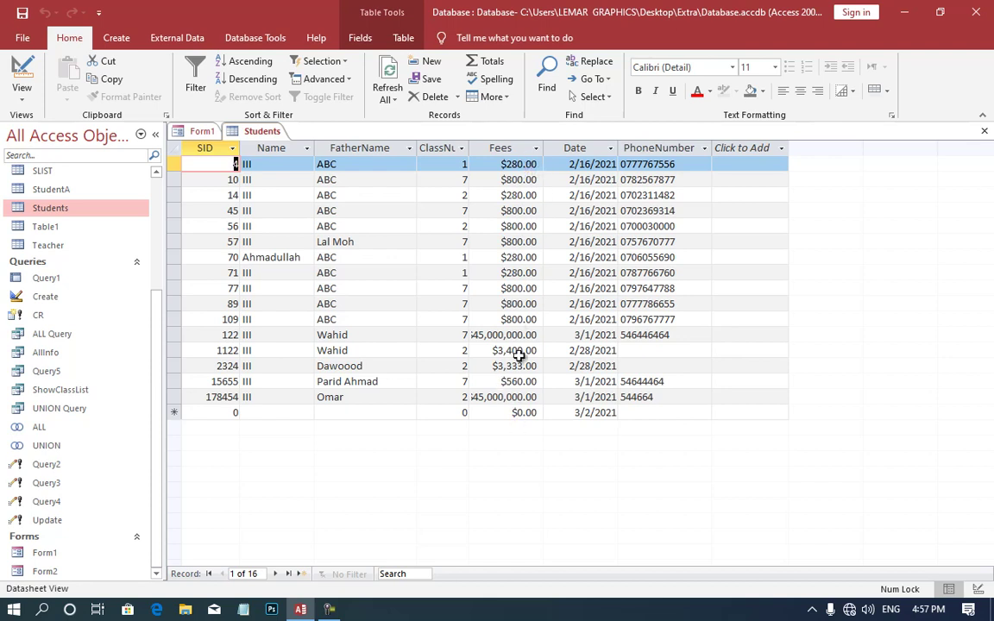
Step: Add a Totals row summing Fees to $90,014,013.00, autofit the Fees column, and close Students
{"action": "left_click", "coordinate": [500, 64]}
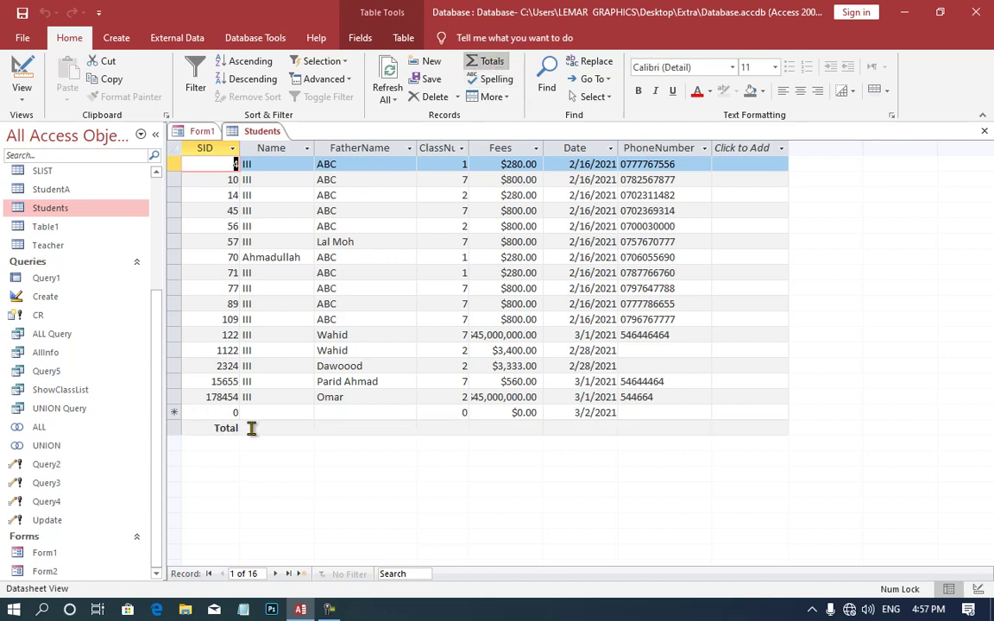
{"action": "left_click", "coordinate": [509, 432]}
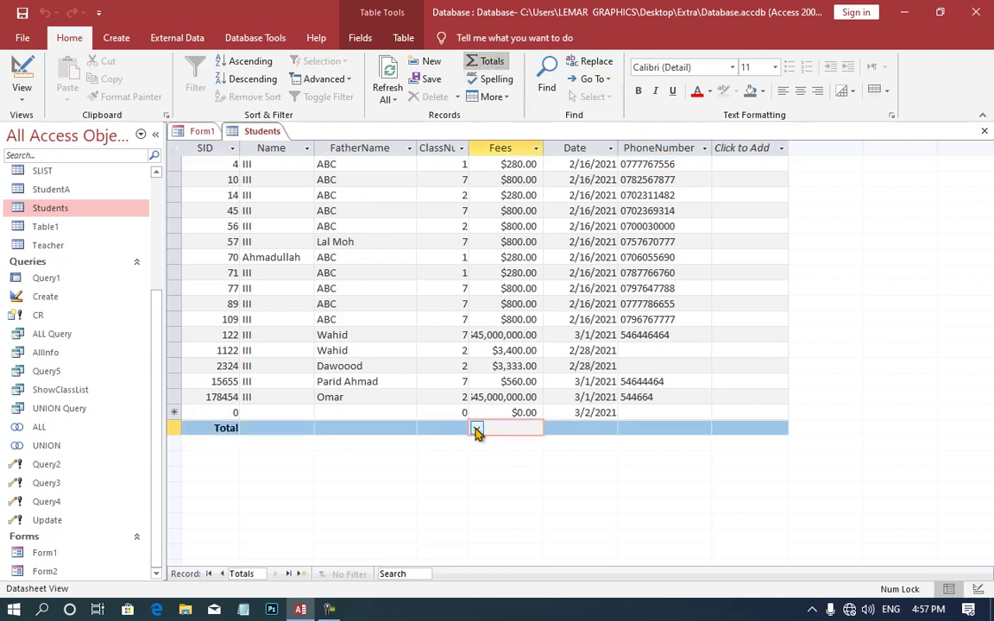
{"action": "left_click", "coordinate": [477, 429]}
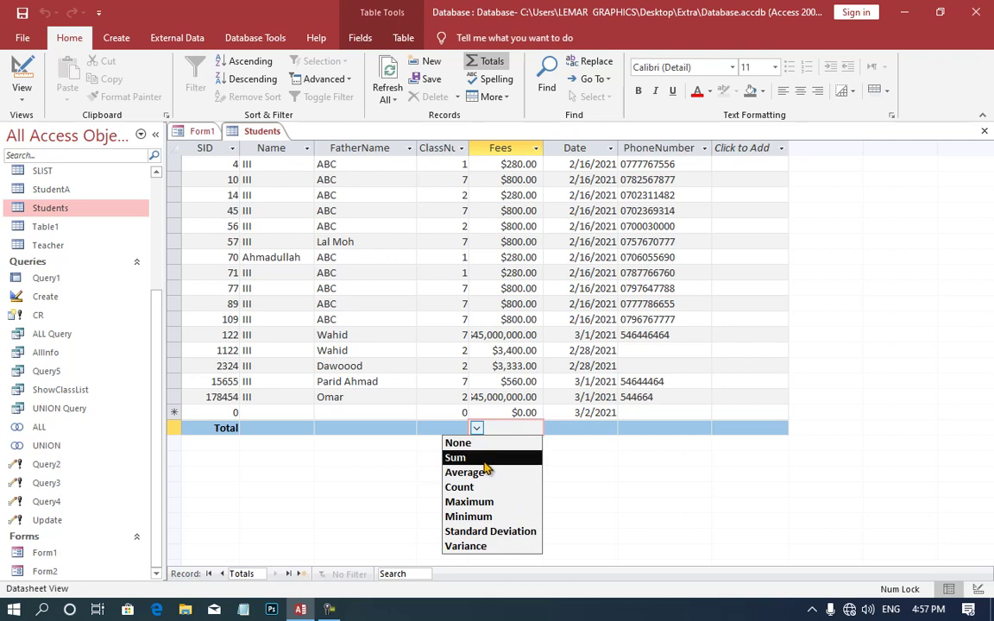
{"action": "left_click", "coordinate": [440, 402]}
{"action": "left_click", "coordinate": [436, 428]}
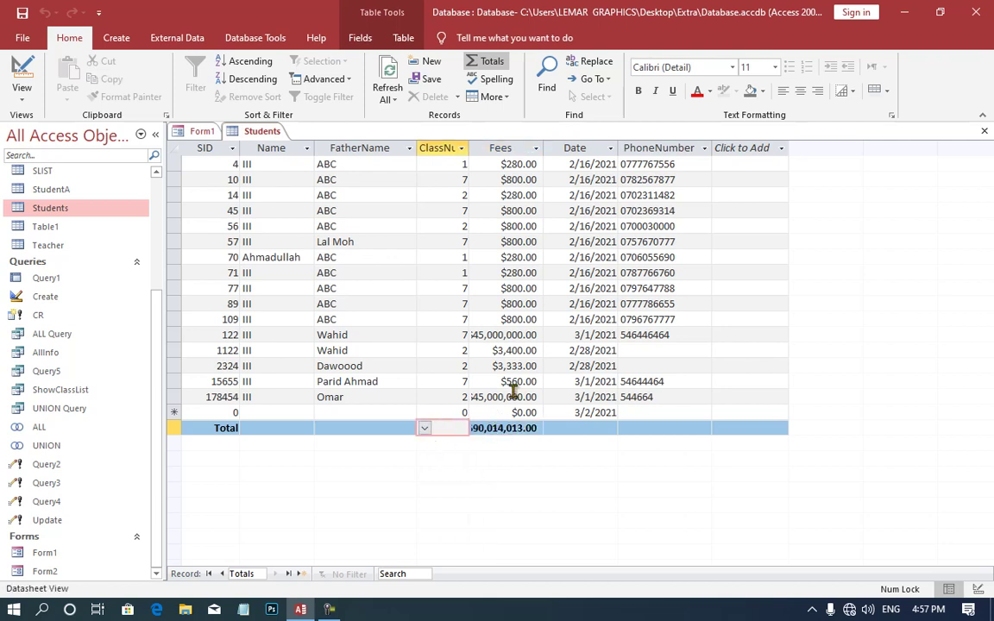
{"action": "double_click", "coordinate": [547, 148]}
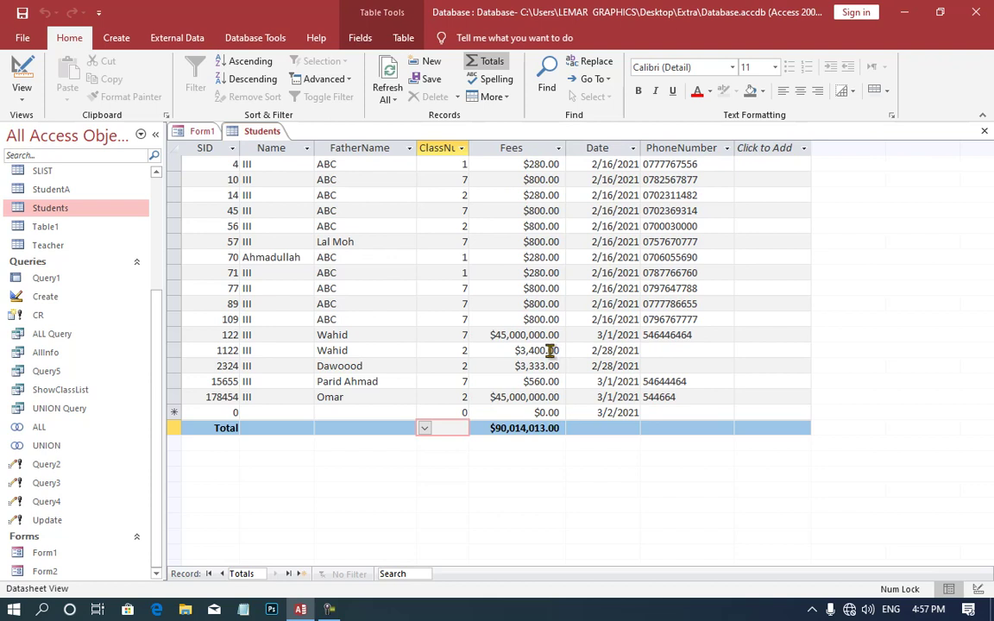
{"action": "key", "text": "ctrl+w"}
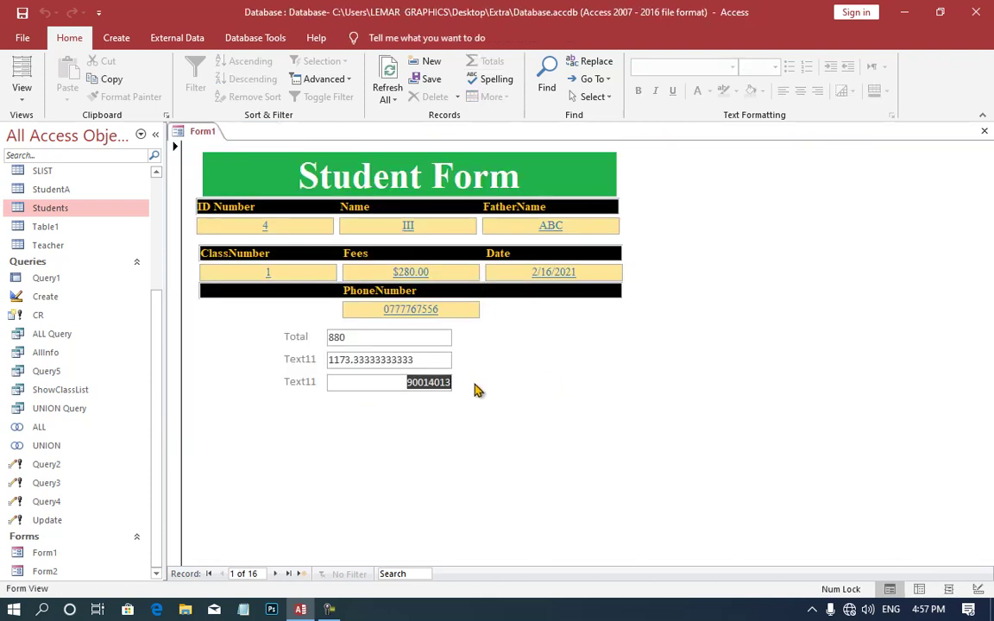
Step: In Form1's Design View, duplicate the Sum box and change the copy to =Date()
{"action": "right_click", "coordinate": [510, 349]}
{"action": "left_click", "coordinate": [535, 392]}
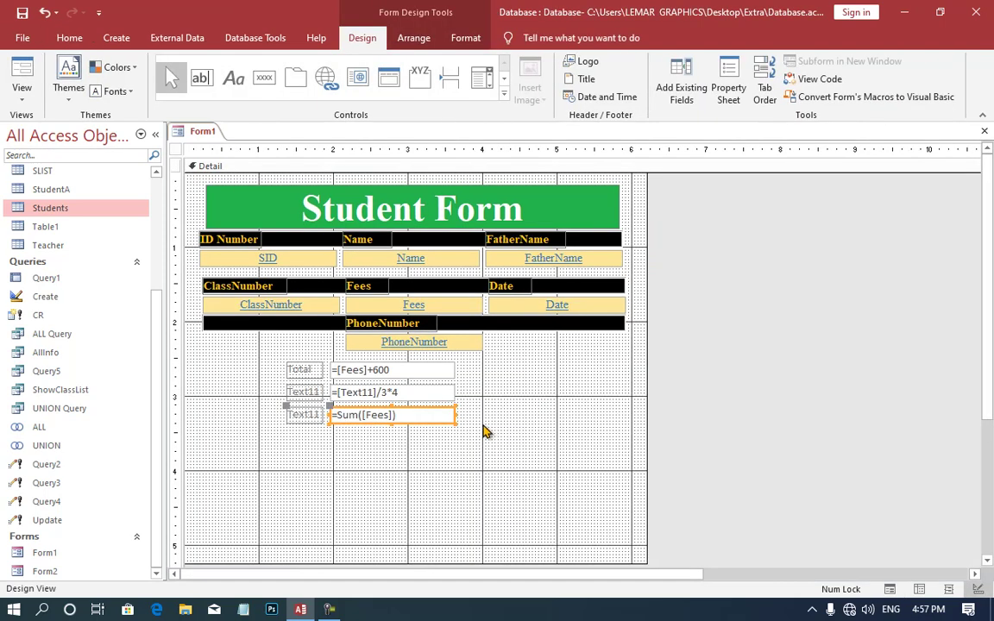
{"action": "key", "text": "ctrl+c"}
{"action": "key", "text": "ctrl+v"}
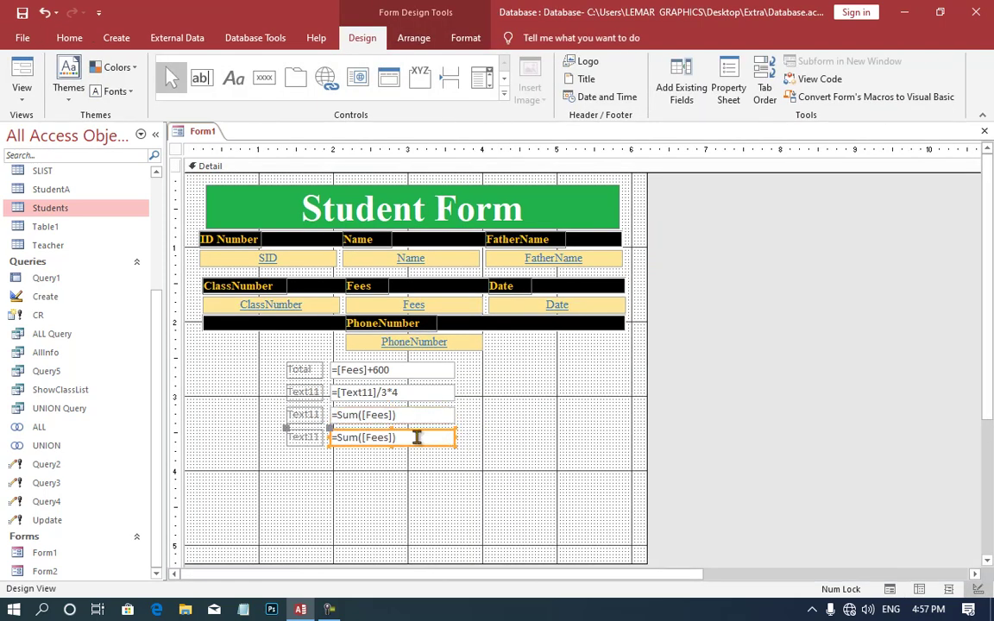
{"action": "left_click_drag", "start_coordinate": [417, 437], "coordinate": [332, 436]}
{"action": "type", "text": "="}
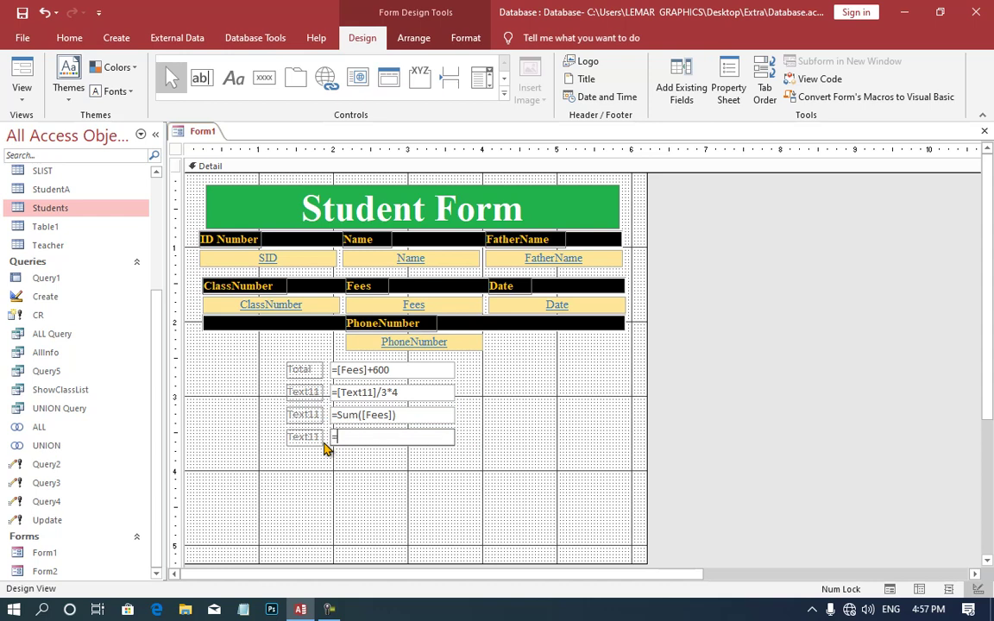
{"action": "type", "text": "Date("}
{"action": "key", "text": "Return"}
Step: Duplicate the date box as a =Time() box and check both values in Form View
{"action": "key", "text": "ctrl+c"}
{"action": "key", "text": "ctrl+v"}
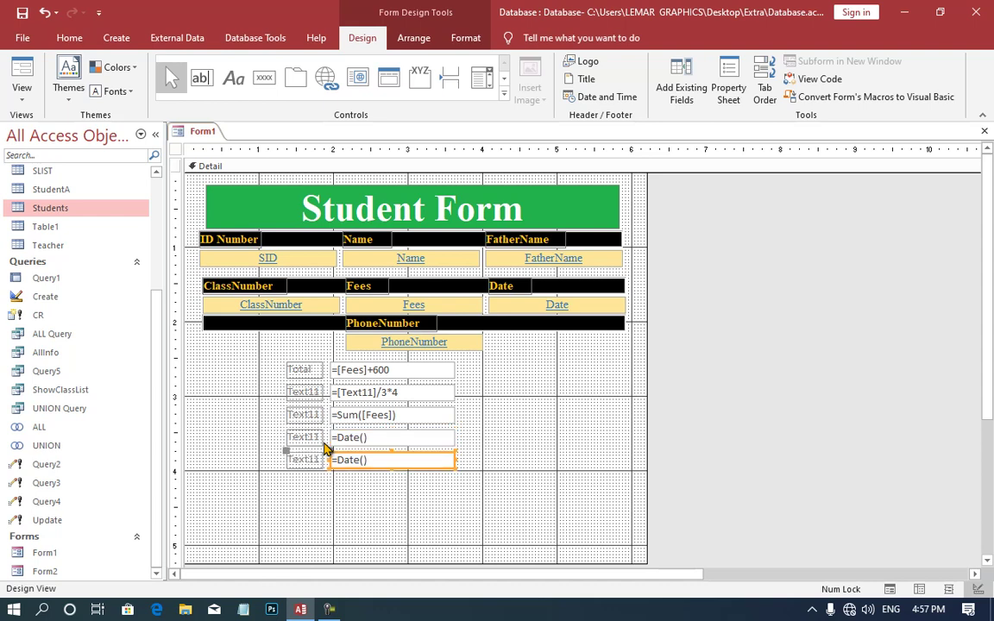
{"action": "left_click", "coordinate": [352, 458]}
{"action": "double_click", "coordinate": [352, 459]}
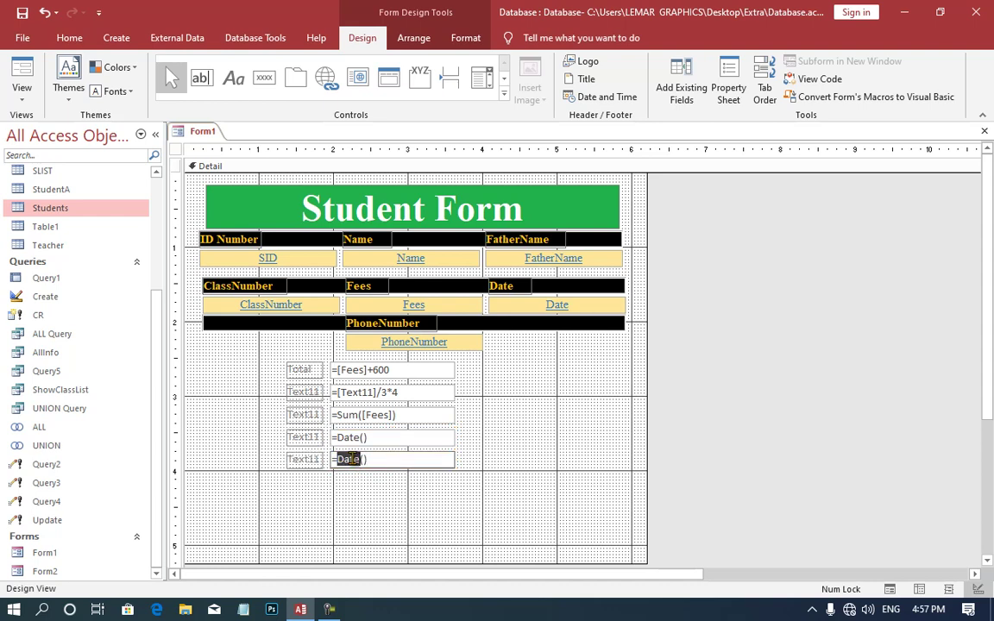
{"action": "type", "text": "Time"}
{"action": "key", "text": "Return"}
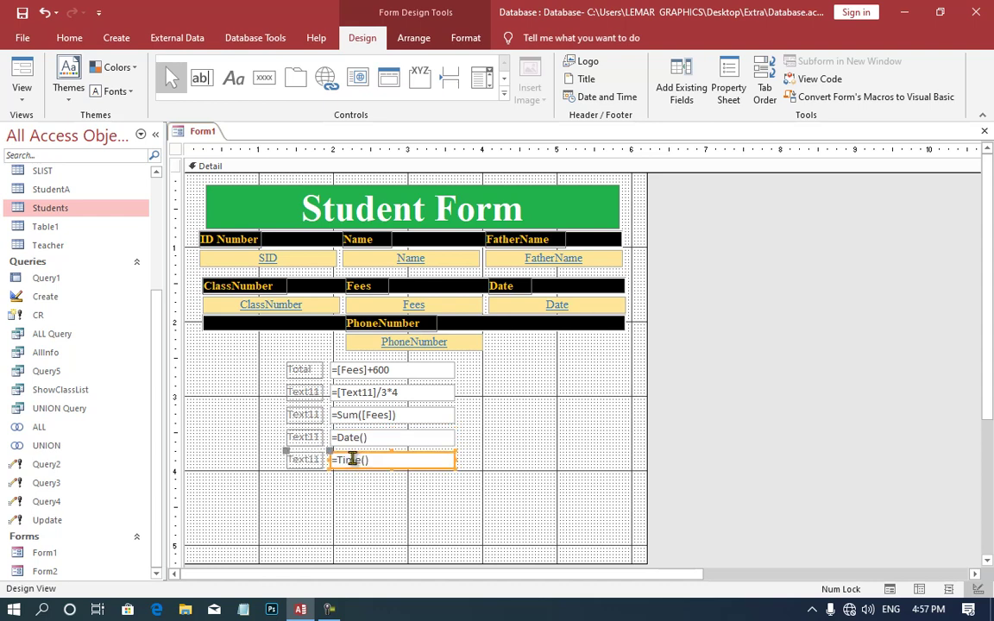
{"action": "left_click", "coordinate": [22, 76]}
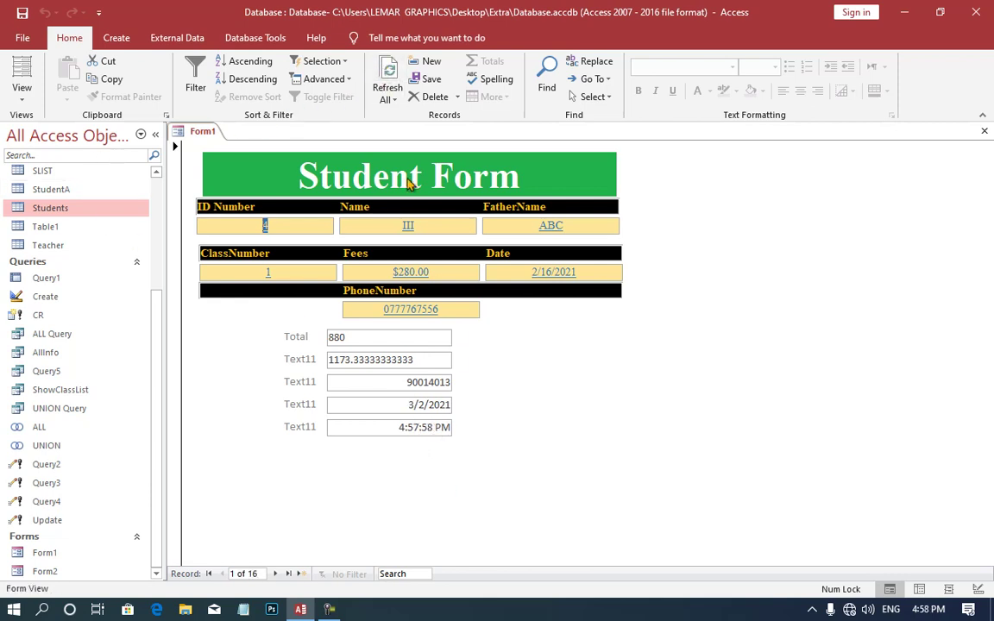
Step: Refresh Form1's date and time values, then close it from Design View without saving changes
{"action": "left_click", "coordinate": [379, 77]}
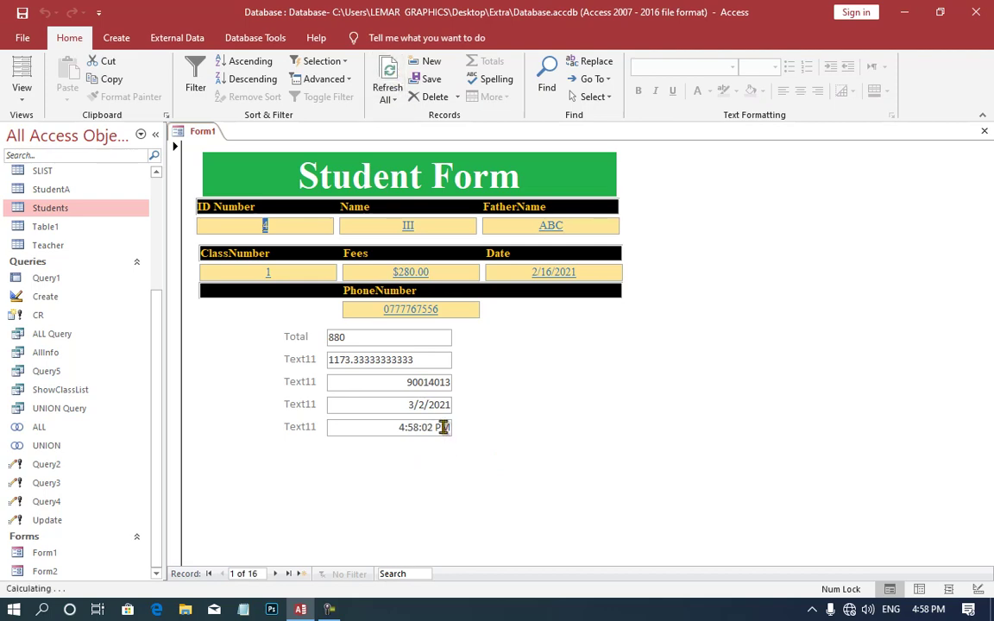
{"action": "right_click", "coordinate": [513, 340]}
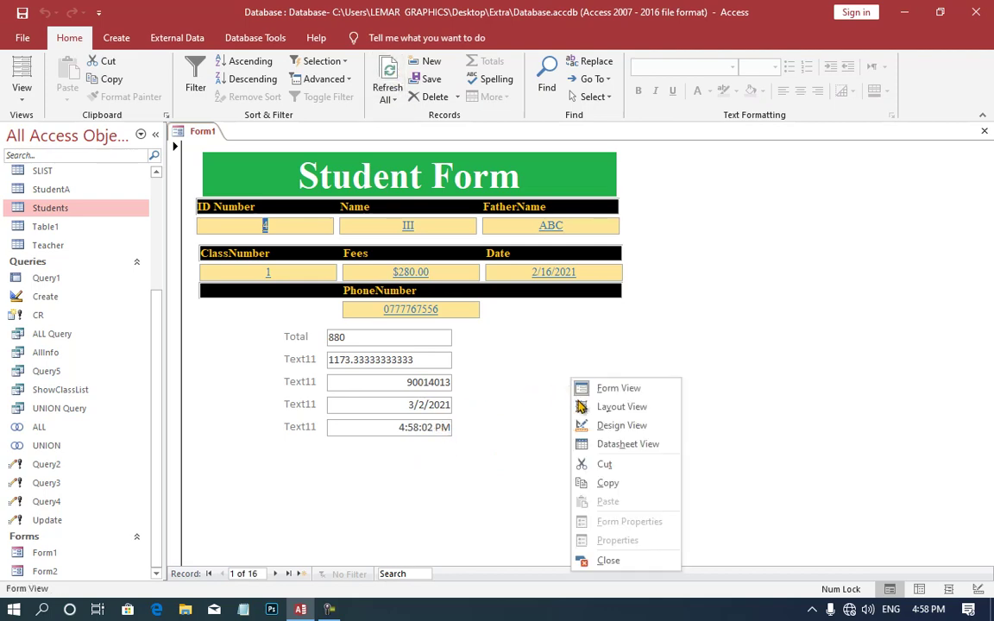
{"action": "left_click", "coordinate": [533, 381]}
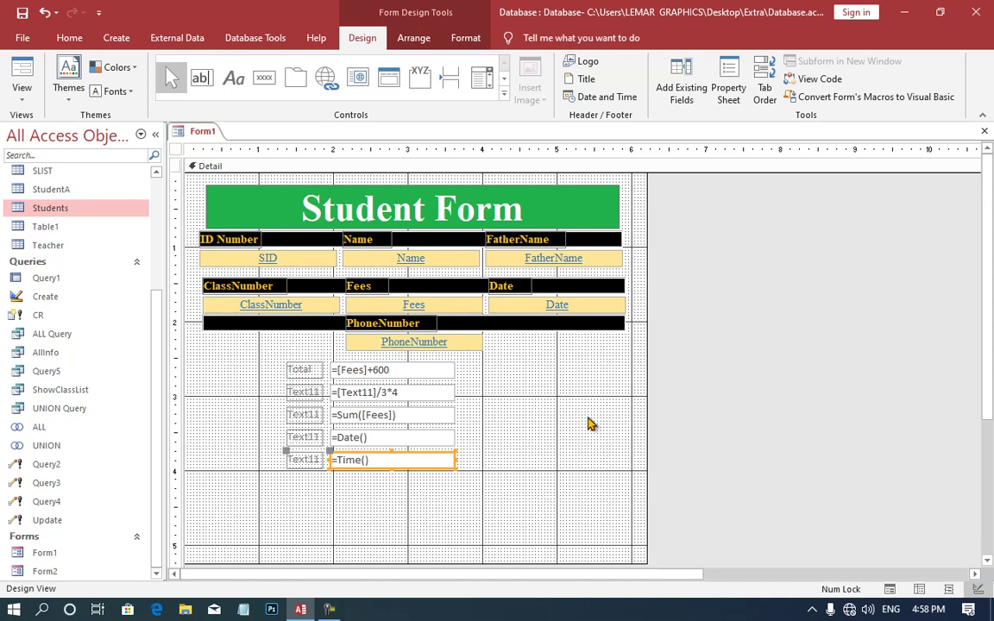
{"action": "key", "text": "ctrl+w"}
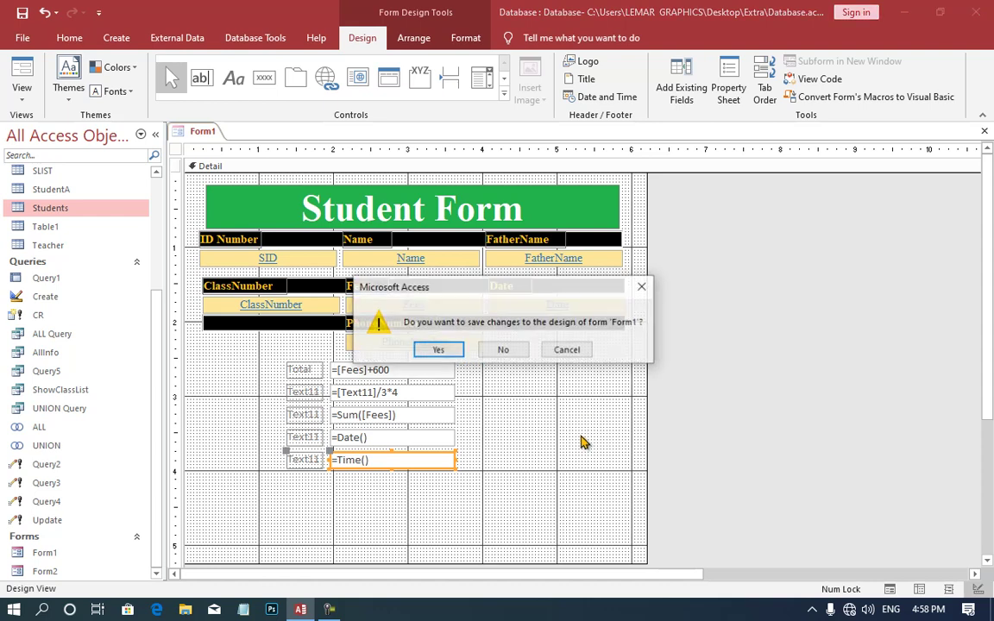
{"action": "left_click", "coordinate": [506, 351]}
Step: Start a new blank table in Design view, then close it
{"action": "left_click", "coordinate": [115, 39]}
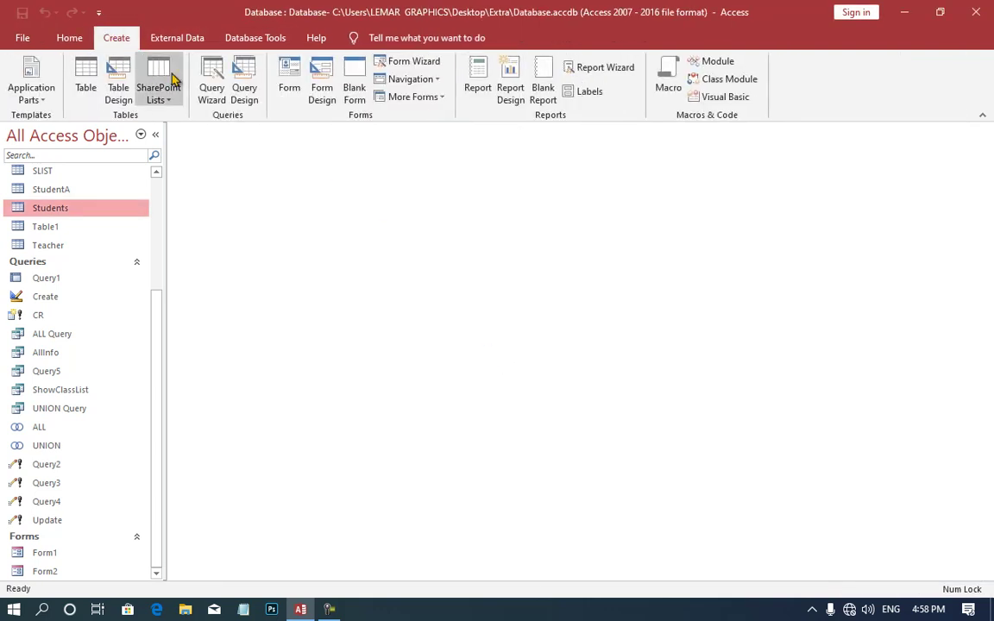
{"action": "left_click", "coordinate": [121, 87]}
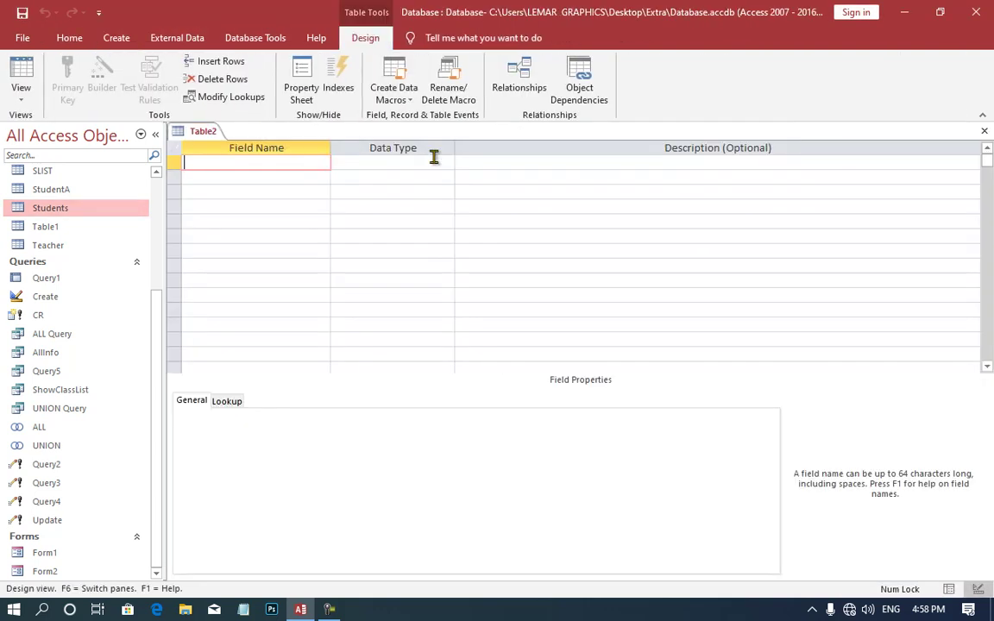
{"action": "key", "text": "ctrl+w"}
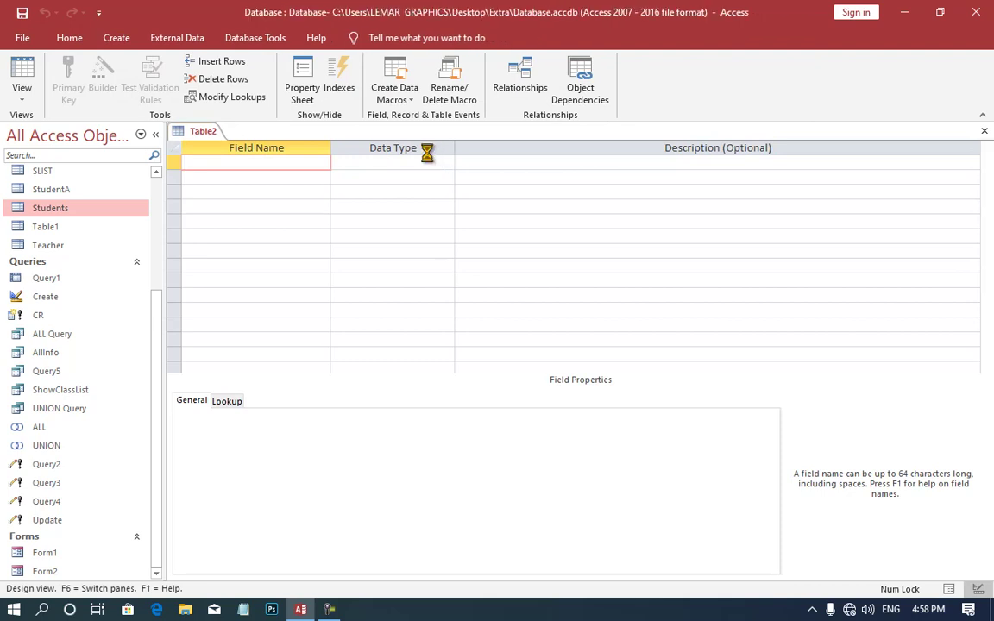
Step: Open the Positions table in Design View and rename the Marks field to Sub1
{"action": "scroll", "coordinate": [60, 226], "scroll_direction": "up", "scroll_amount": 2}
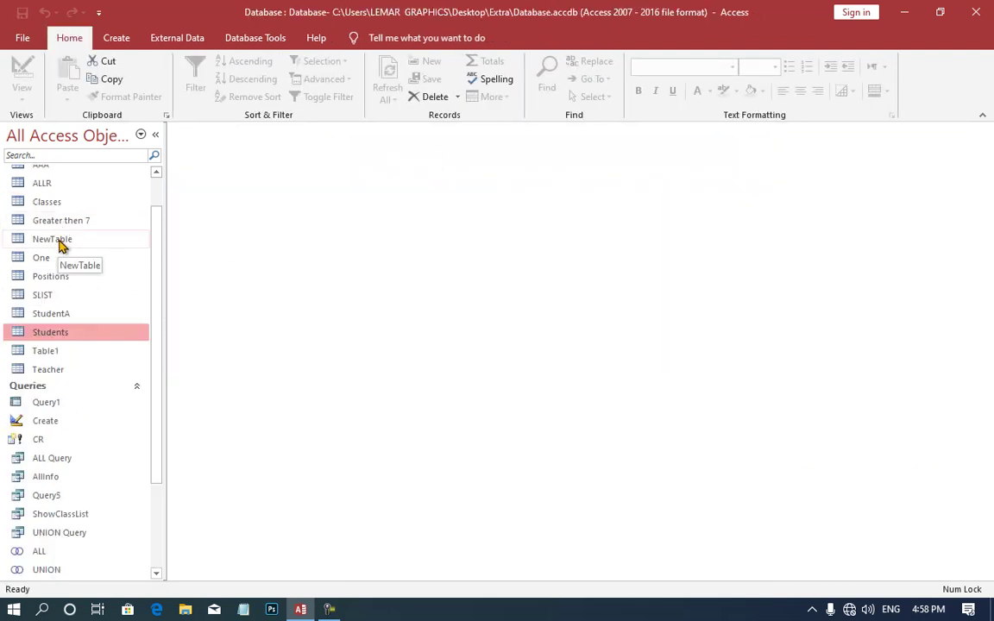
{"action": "right_click", "coordinate": [65, 276]}
{"action": "left_click", "coordinate": [99, 304]}
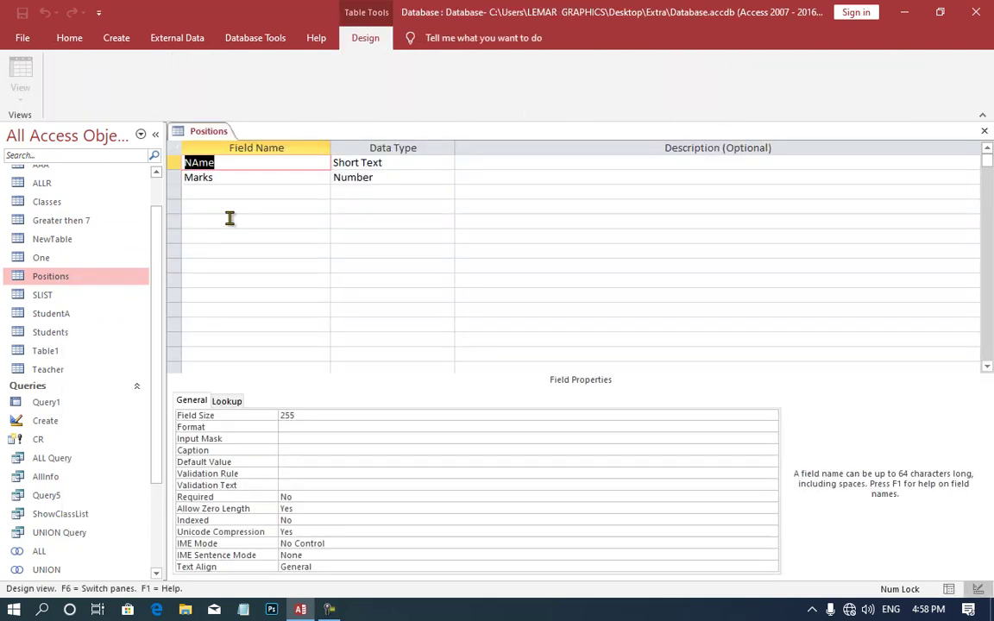
{"action": "left_click", "coordinate": [224, 192]}
{"action": "left_click", "coordinate": [228, 178]}
{"action": "left_click", "coordinate": [177, 177]}
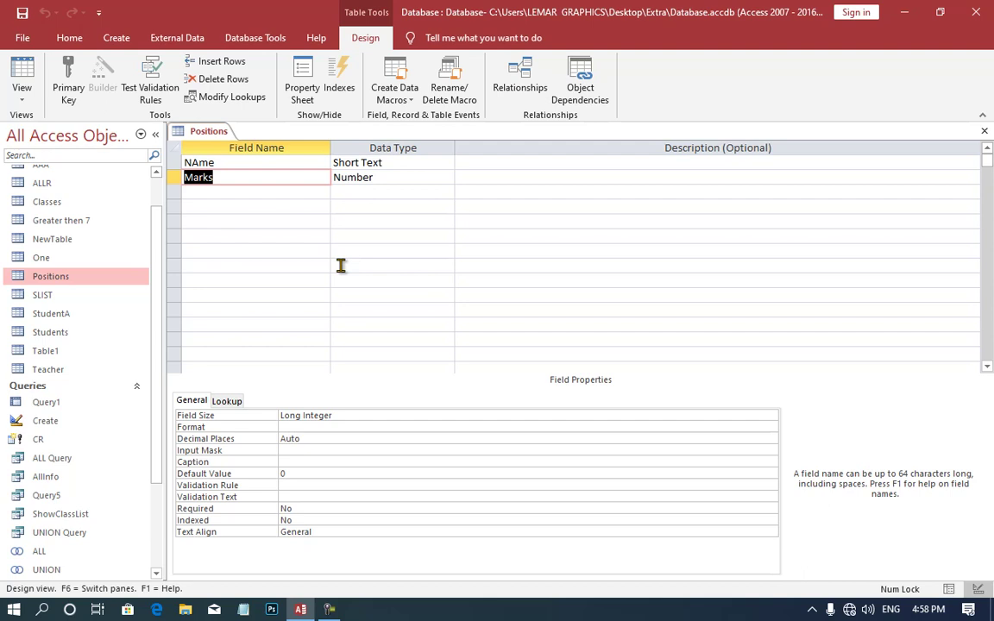
{"action": "type", "text": "Su"}
{"action": "key", "text": "Tab"}
Step: Add Sub2, Sub3 and Sub4 as Number fields
{"action": "key", "text": "Tab"}
{"action": "key", "text": "Tab"}
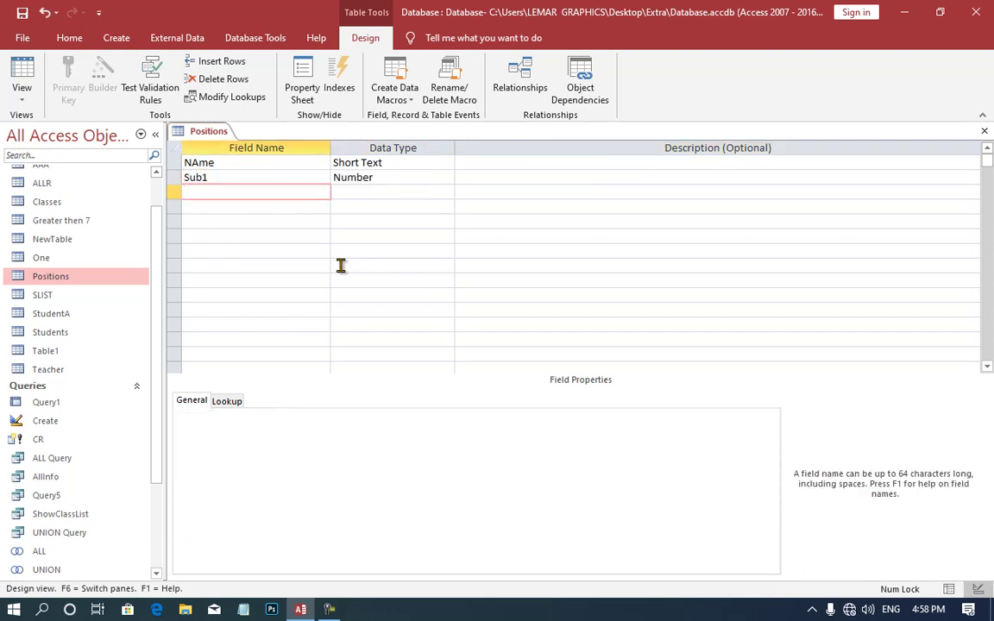
{"action": "type", "text": "Sub2"}
{"action": "key", "text": "Tab"}
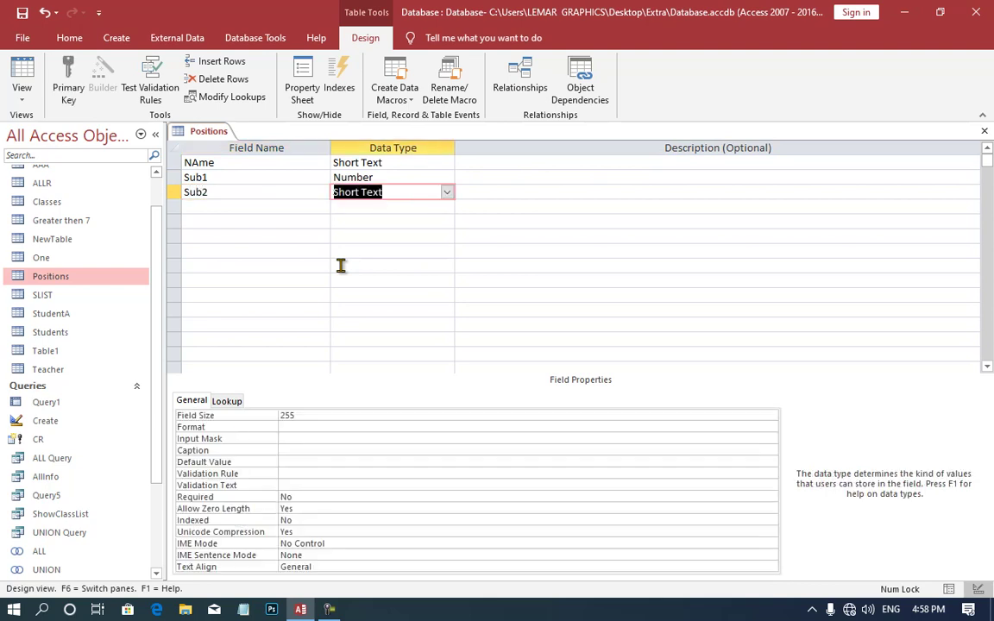
{"action": "type", "text": "n"}
{"action": "key", "text": "Tab"}
{"action": "key", "text": "Tab"}
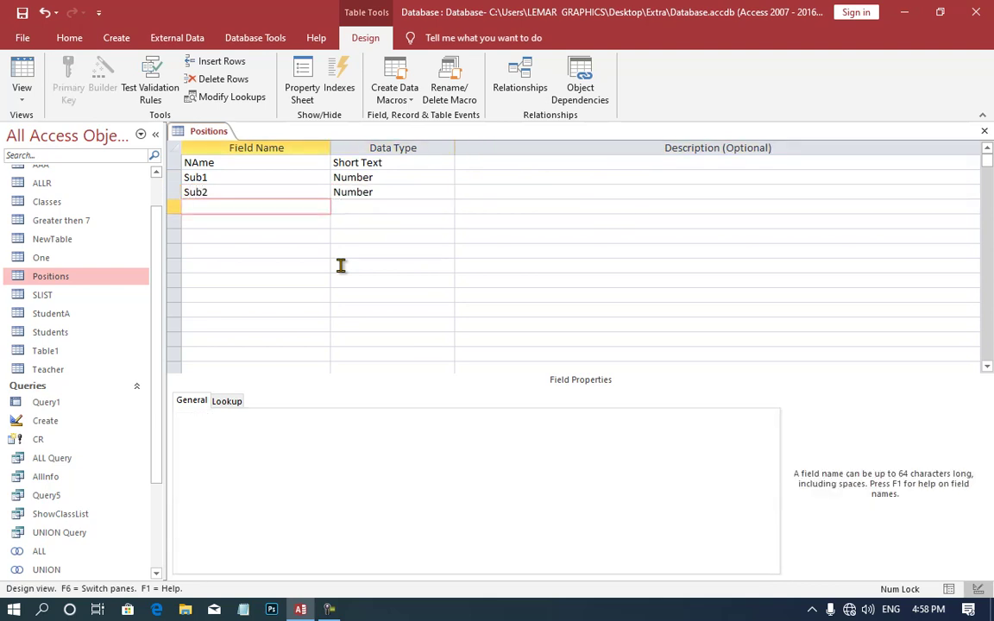
{"action": "type", "text": "Sub3"}
{"action": "key", "text": "Tab"}
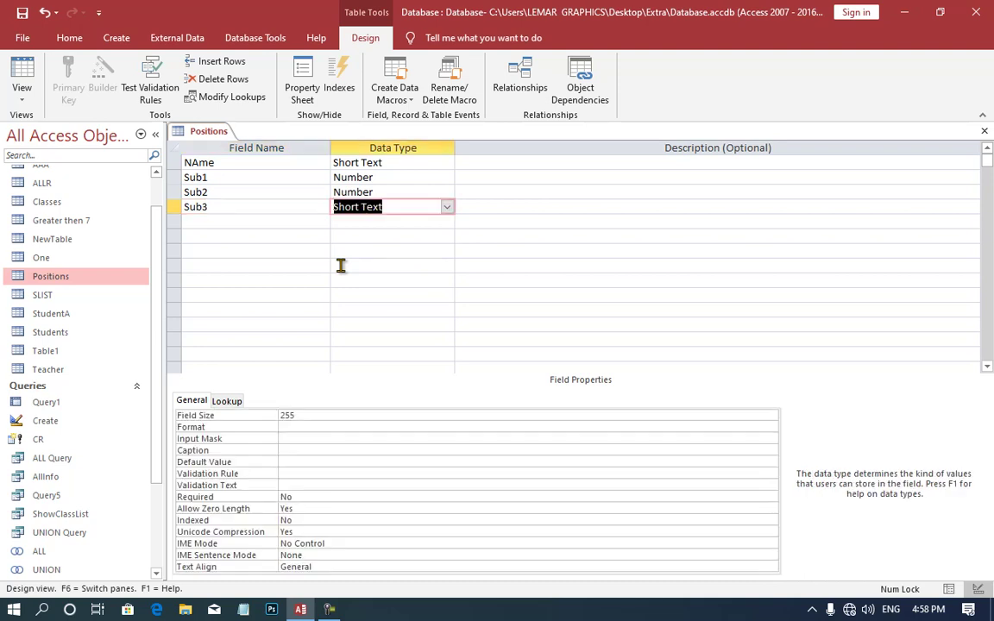
{"action": "type", "text": "n"}
{"action": "key", "text": "Tab"}
{"action": "key", "text": "Tab"}
{"action": "type", "text": "Sub"}
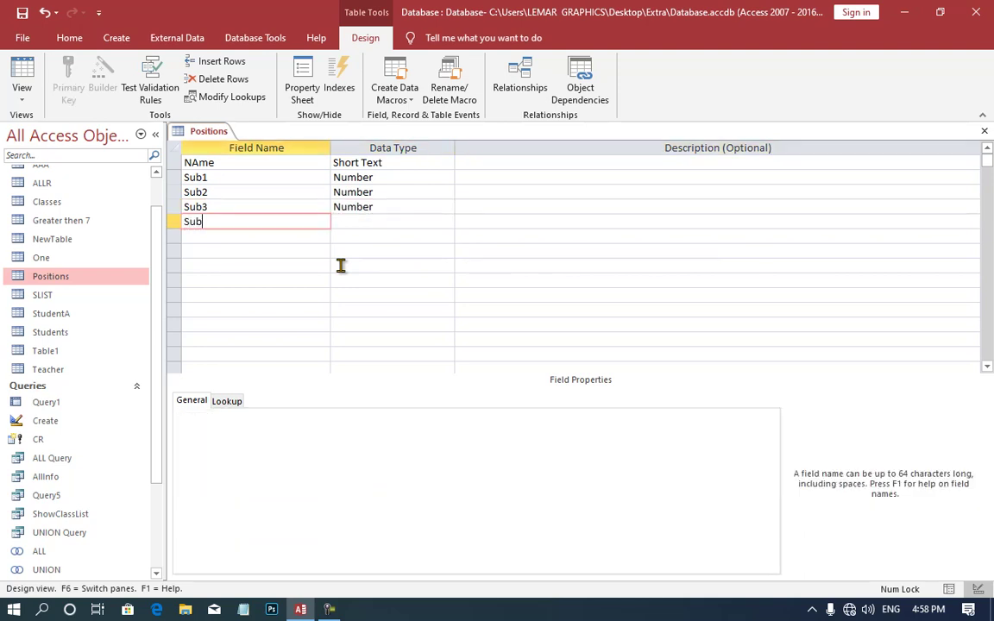
{"action": "type", "text": "4"}
{"action": "key", "text": "Tab"}
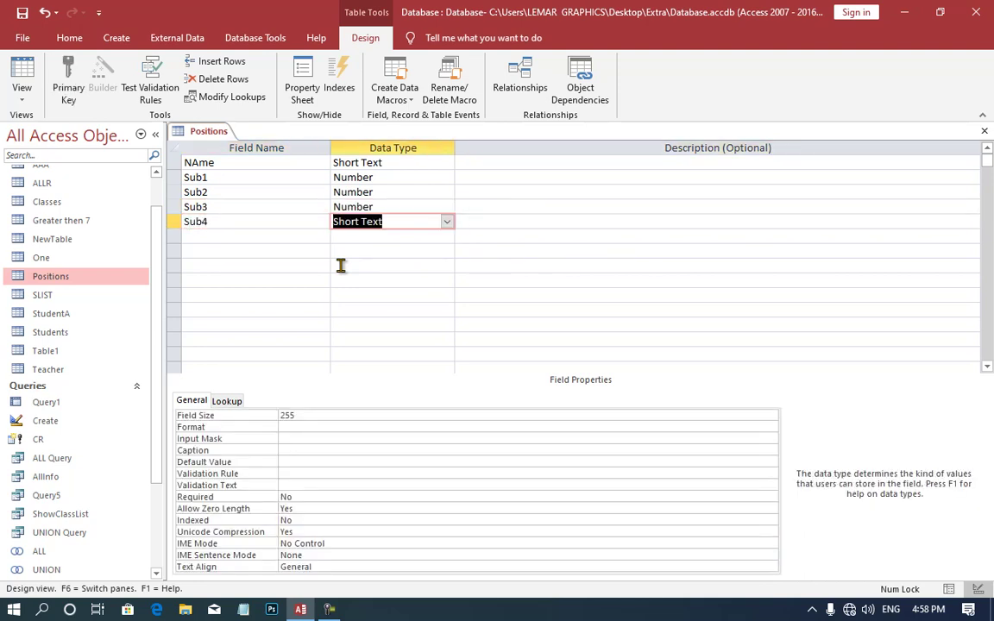
{"action": "type", "text": "n"}
{"action": "key", "text": "Tab"}
{"action": "key", "text": "Tab"}
Step: Add Sub5 and Sub6 as Number fields and show Positions in Datasheet View
{"action": "type", "text": "Su"}
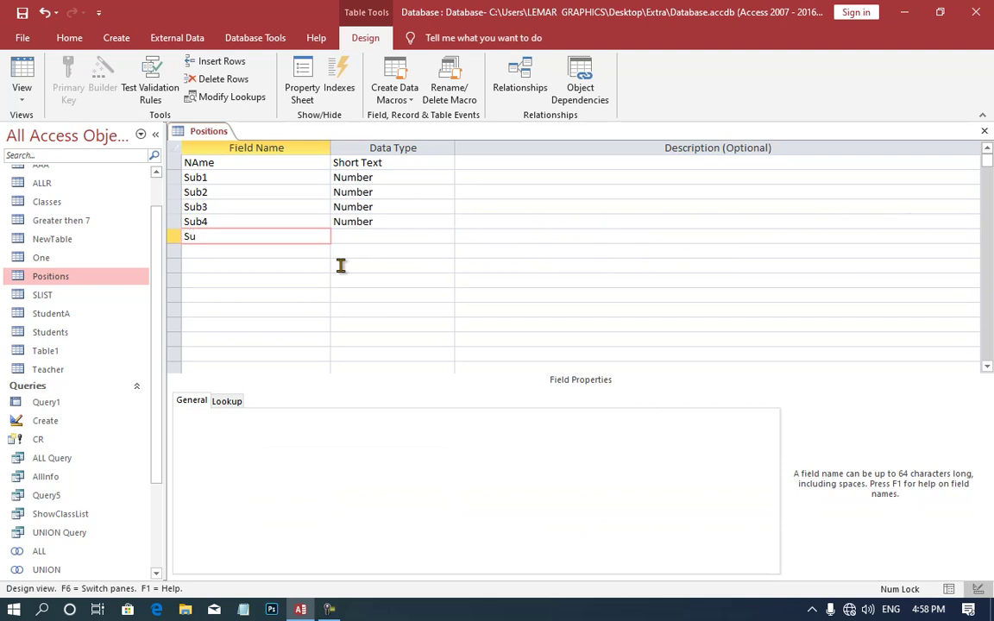
{"action": "type", "text": "b5"}
{"action": "key", "text": "Tab"}
{"action": "type", "text": "n"}
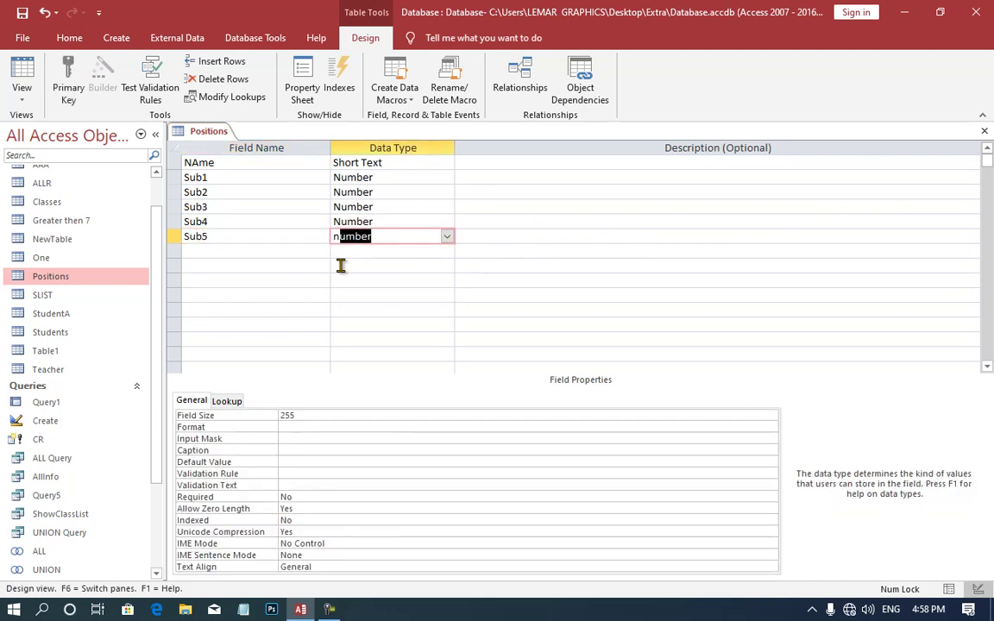
{"action": "key", "text": "Tab"}
{"action": "key", "text": "Tab"}
{"action": "type", "text": "Sub"}
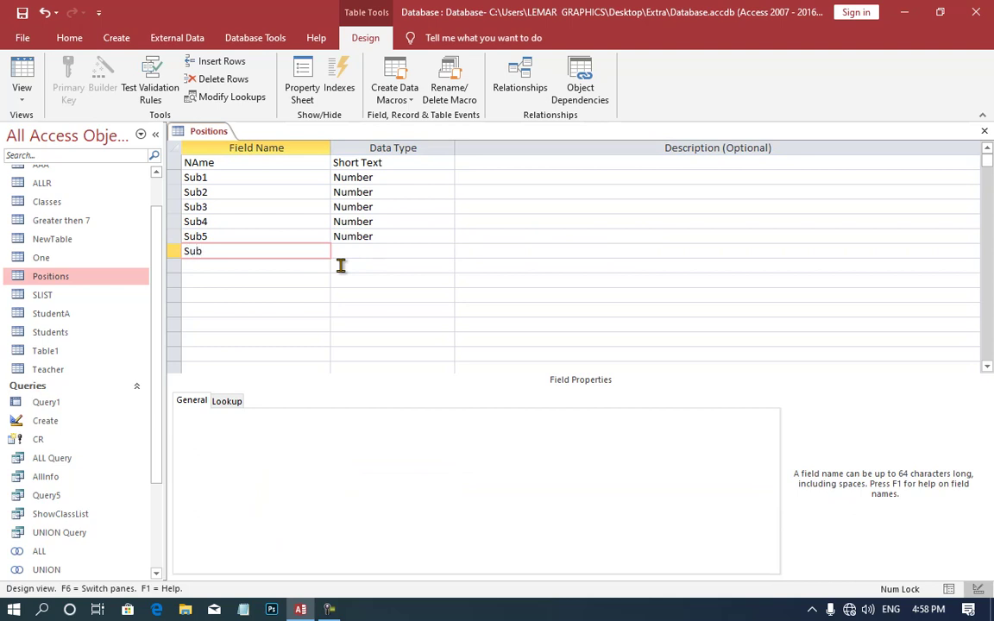
{"action": "type", "text": "6"}
{"action": "key", "text": "Tab"}
{"action": "type", "text": "n"}
{"action": "key", "text": "Tab"}
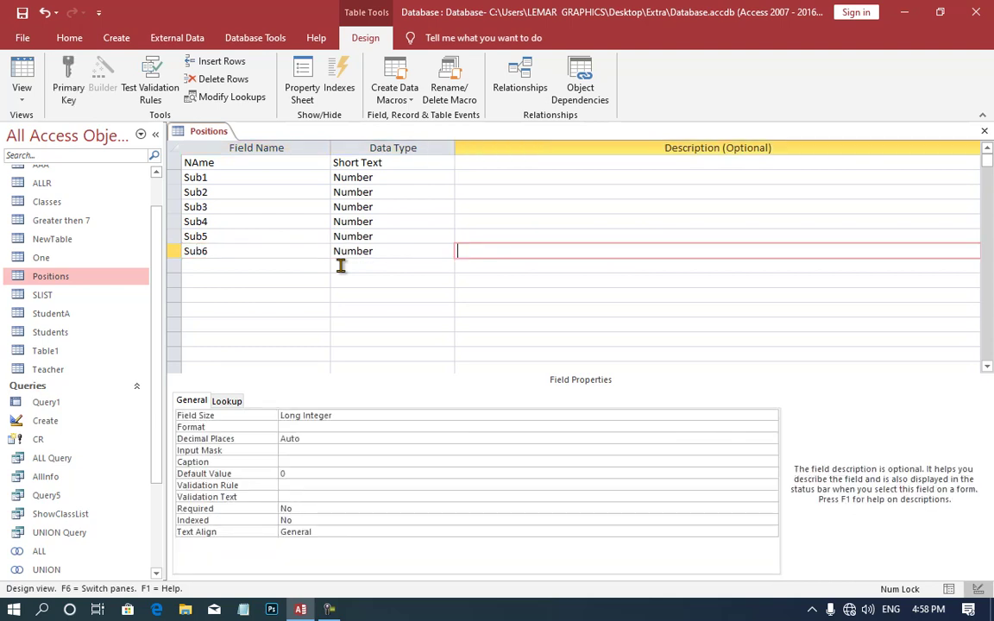
{"action": "key", "text": "Tab"}
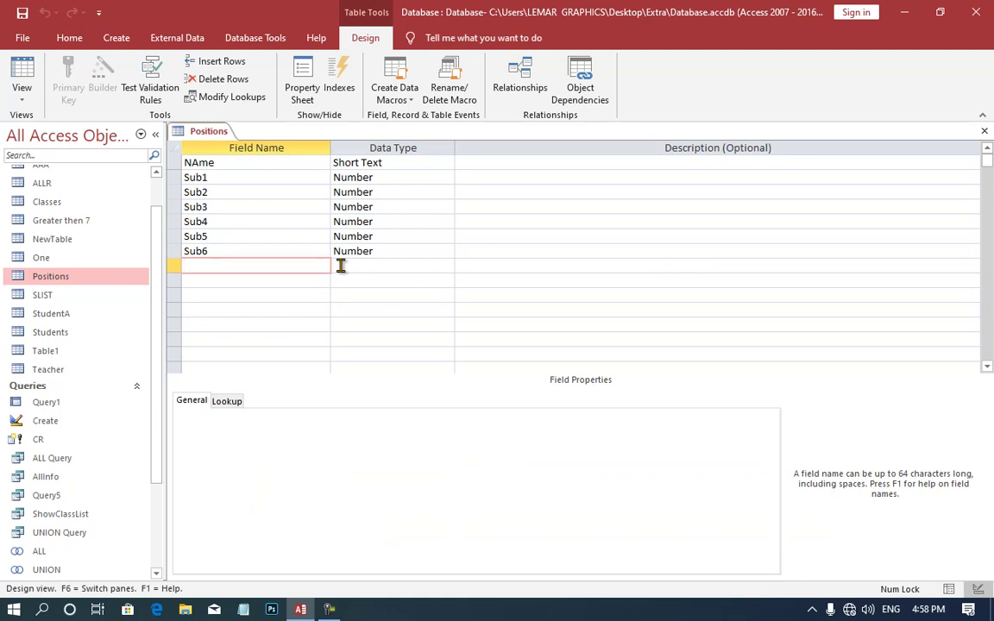
{"action": "left_click", "coordinate": [22, 82]}
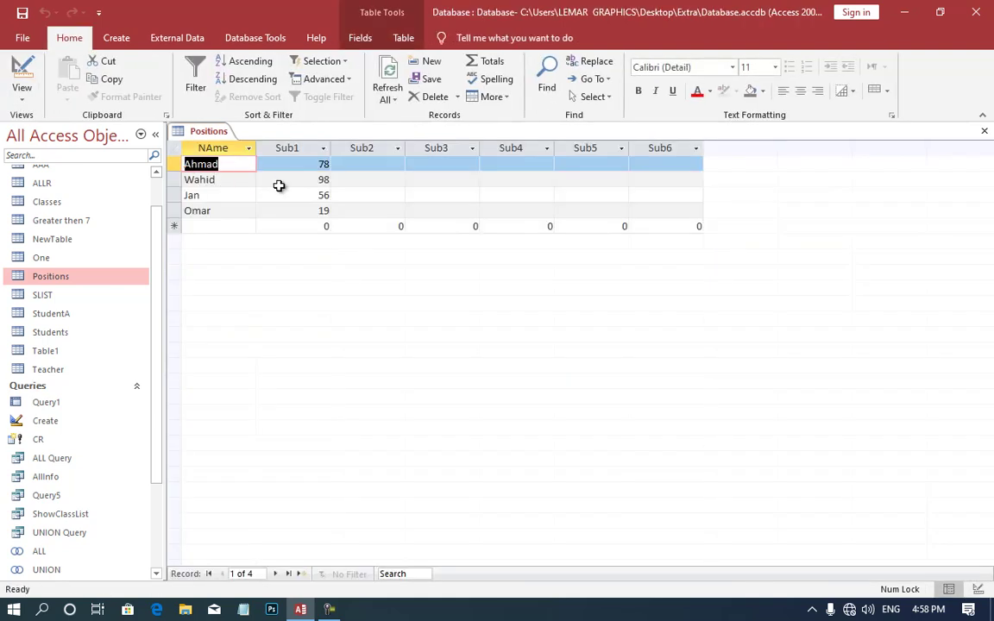
Step: Enter the four students' Sub2 marks, including 70 and 90
{"action": "left_click", "coordinate": [361, 164]}
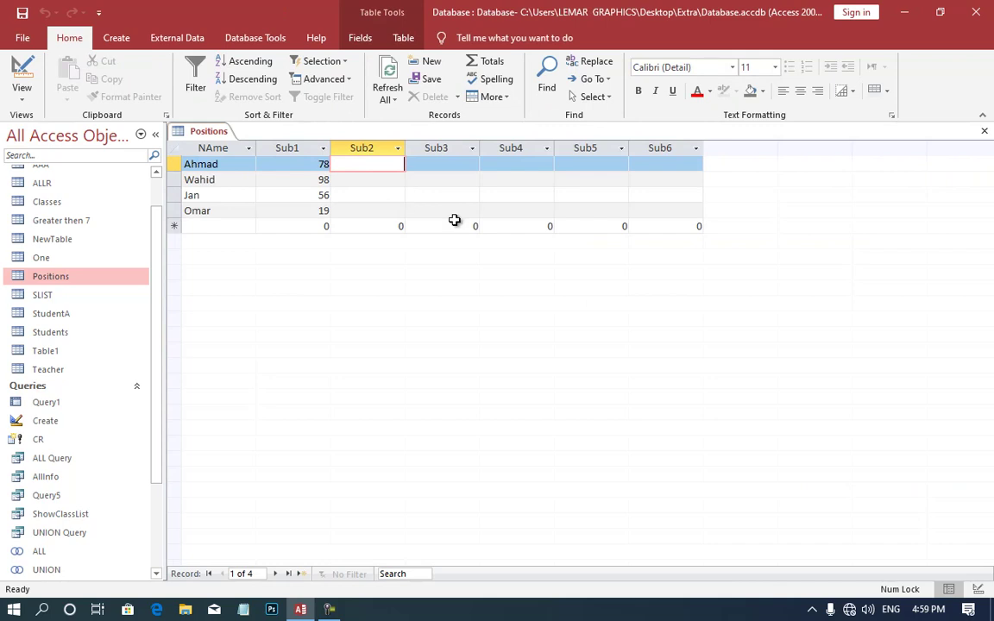
{"action": "type", "text": "70"}
{"action": "key", "text": "Down"}
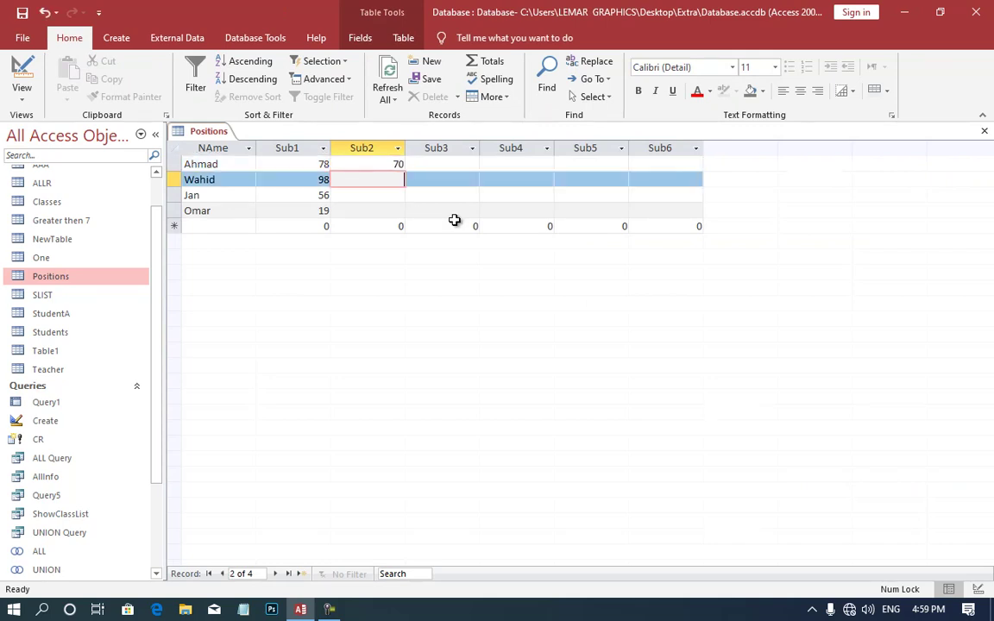
{"action": "key", "text": "Down"}
{"action": "type", "text": "90"}
{"action": "key", "text": "Down"}
{"action": "type", "text": "8"}
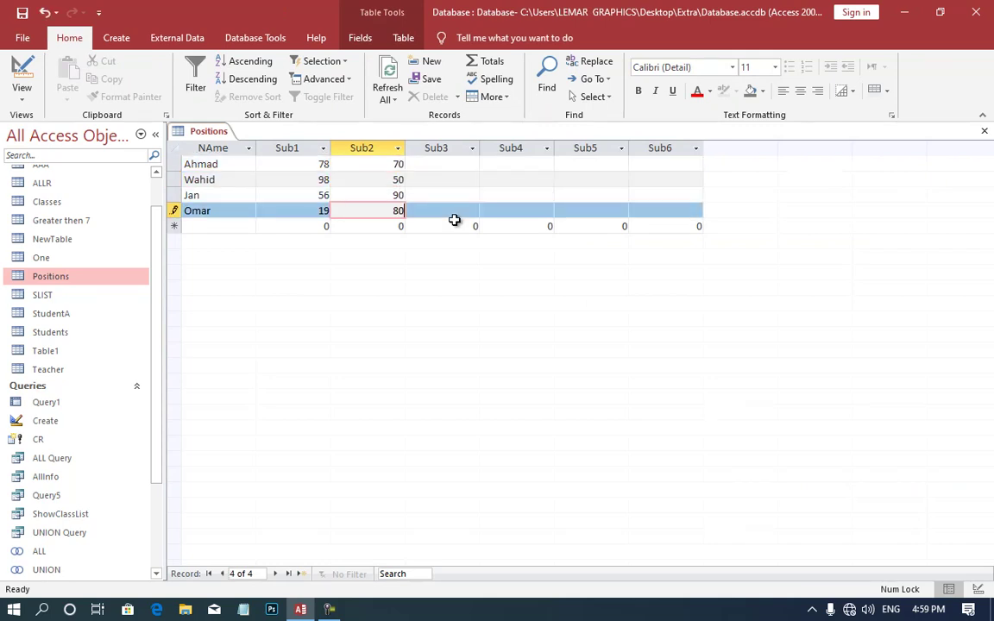
{"action": "key", "text": "Tab"}
Step: Enter the four students' Sub3 marks, including 50
{"action": "key", "text": "Up"}
{"action": "key", "text": "Up"}
{"action": "key", "text": "Up"}
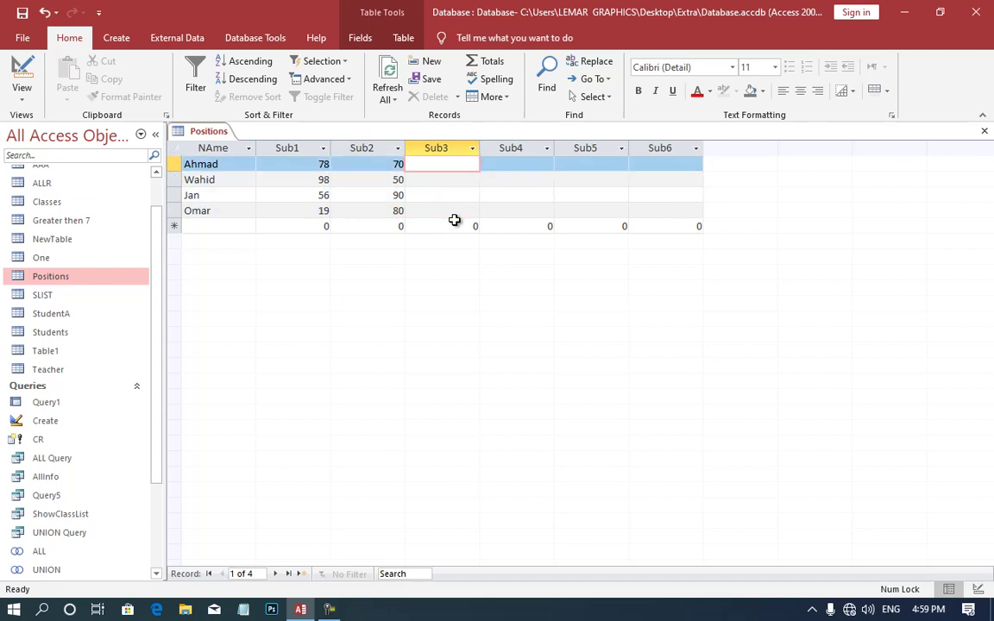
{"action": "type", "text": "78"}
{"action": "key", "text": "Down"}
{"action": "type", "text": "50"}
{"action": "key", "text": "Down"}
{"action": "type", "text": "6"}
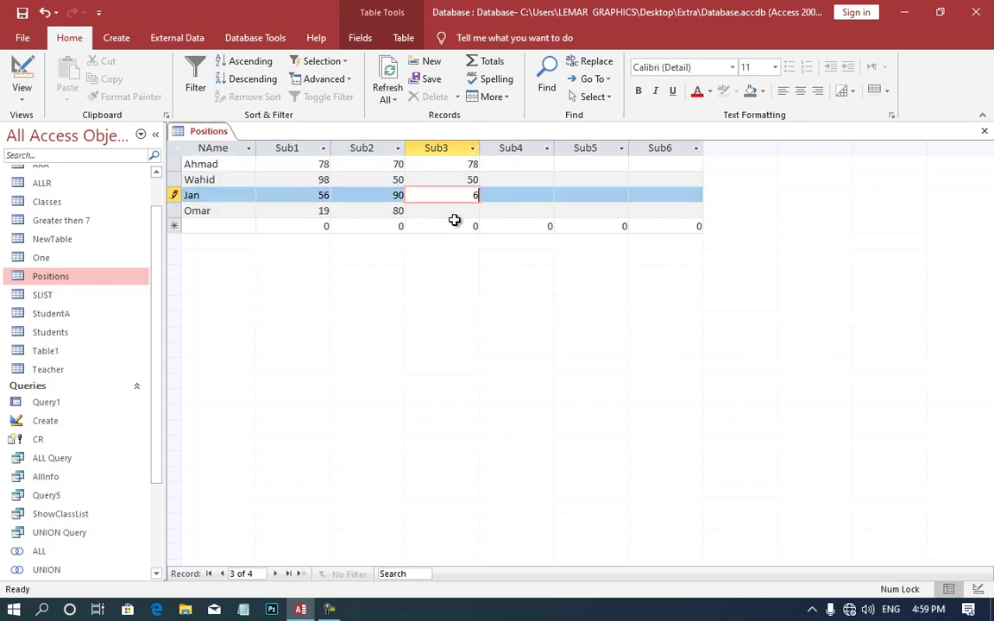
{"action": "key", "text": "Down"}
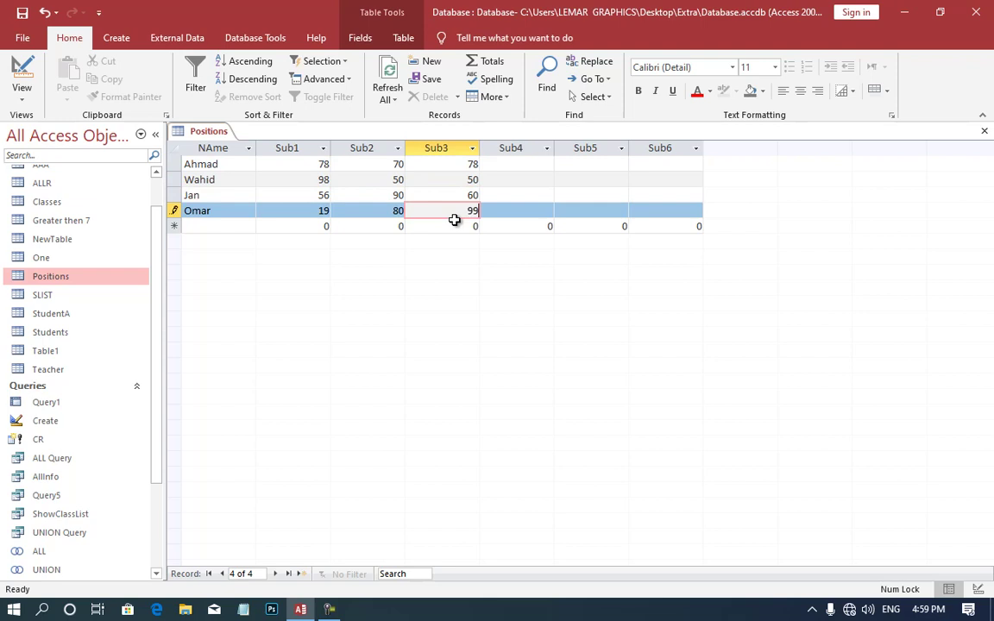
{"action": "key", "text": "Tab"}
Step: Enter the Sub4 marks, including 100 and Omar's 98
{"action": "key", "text": "Up"}
{"action": "key", "text": "Up"}
{"action": "key", "text": "Up"}
{"action": "type", "text": "100"}
{"action": "key", "text": "Down"}
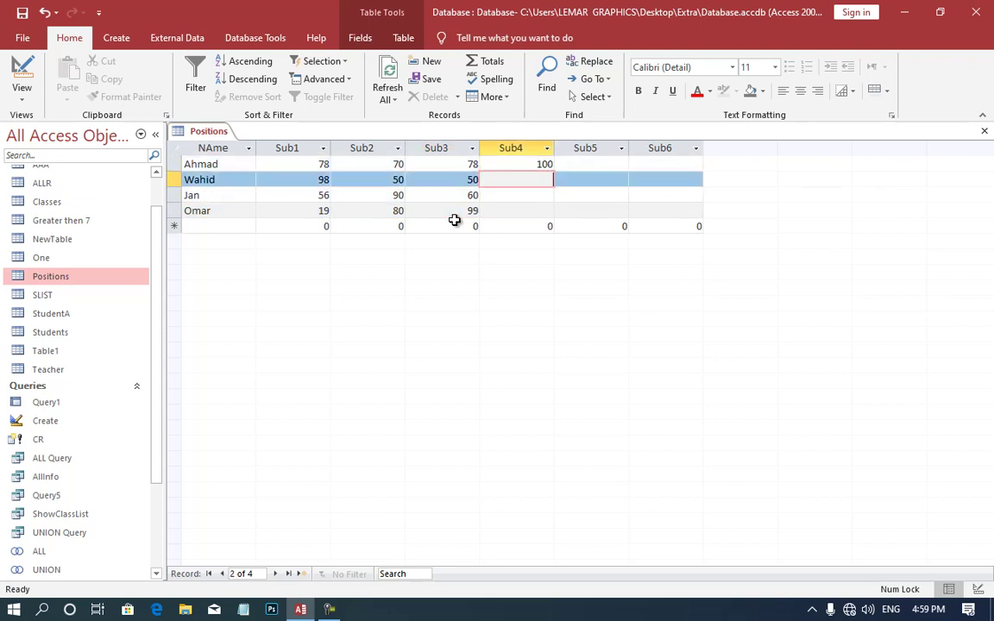
{"action": "key", "text": "Down"}
{"action": "type", "text": "98"}
{"action": "key", "text": "Down"}
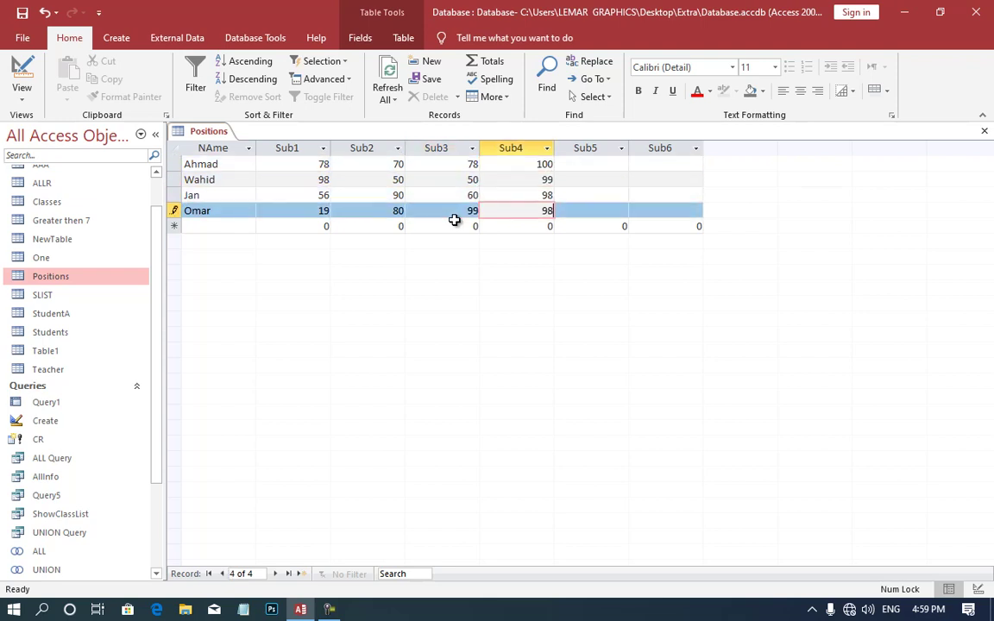
{"action": "key", "text": "Tab"}
Step: Enter a Sub5 mark of 80 for every student
{"action": "key", "text": "Up"}
{"action": "key", "text": "Up"}
{"action": "key", "text": "Up"}
{"action": "type", "text": "8"}
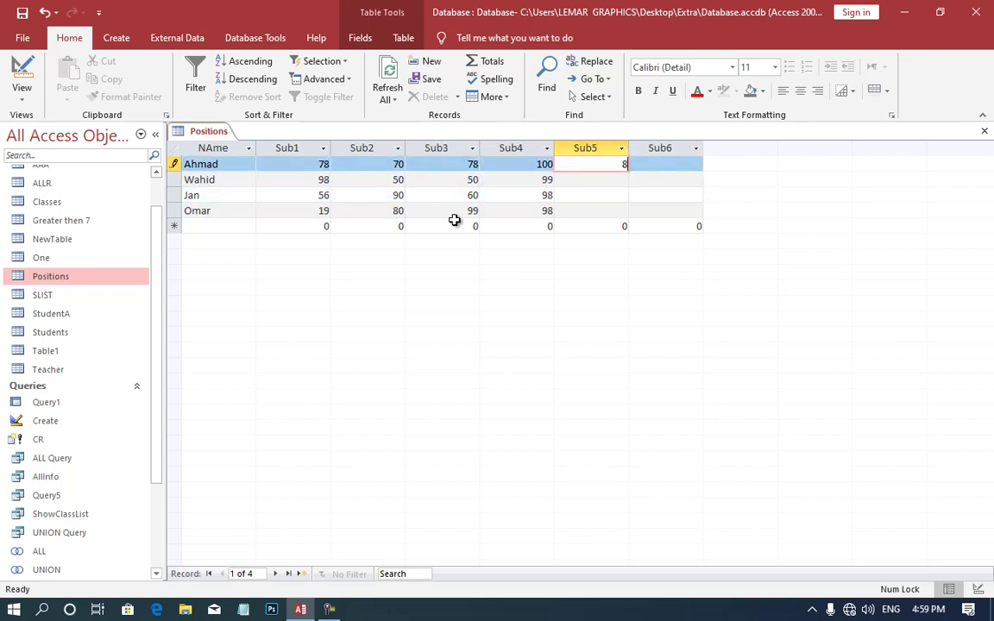
{"action": "type", "text": "0"}
{"action": "key", "text": "Down"}
{"action": "type", "text": "80"}
{"action": "key", "text": "Down"}
{"action": "type", "text": "80"}
{"action": "key", "text": "Down"}
{"action": "type", "text": "80"}
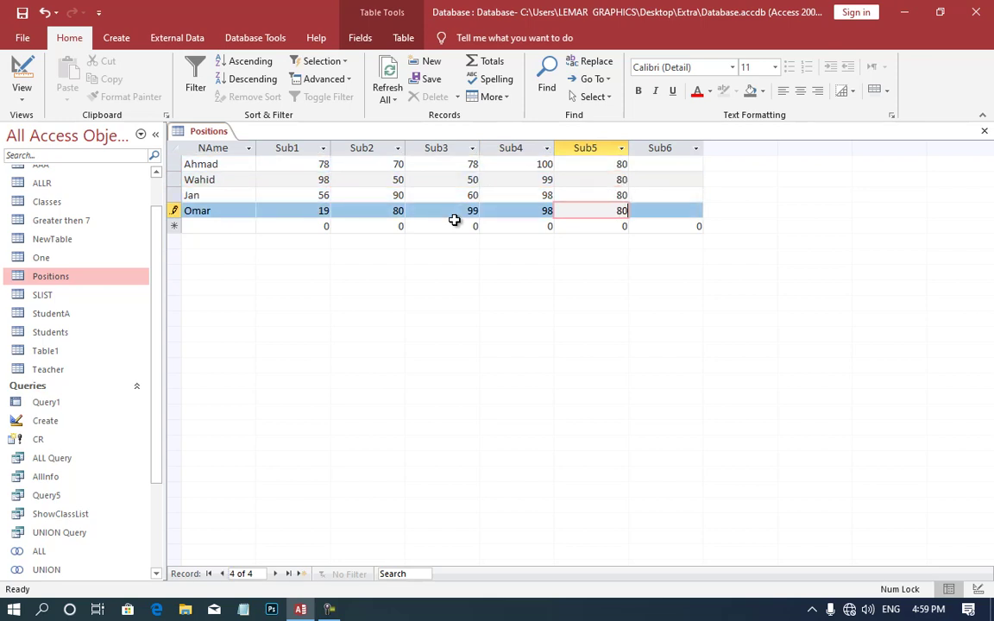
{"action": "key", "text": "Tab"}
Step: Enter the Sub6 marks 80, 69, 63 and 36, then close the table
{"action": "key", "text": "Up"}
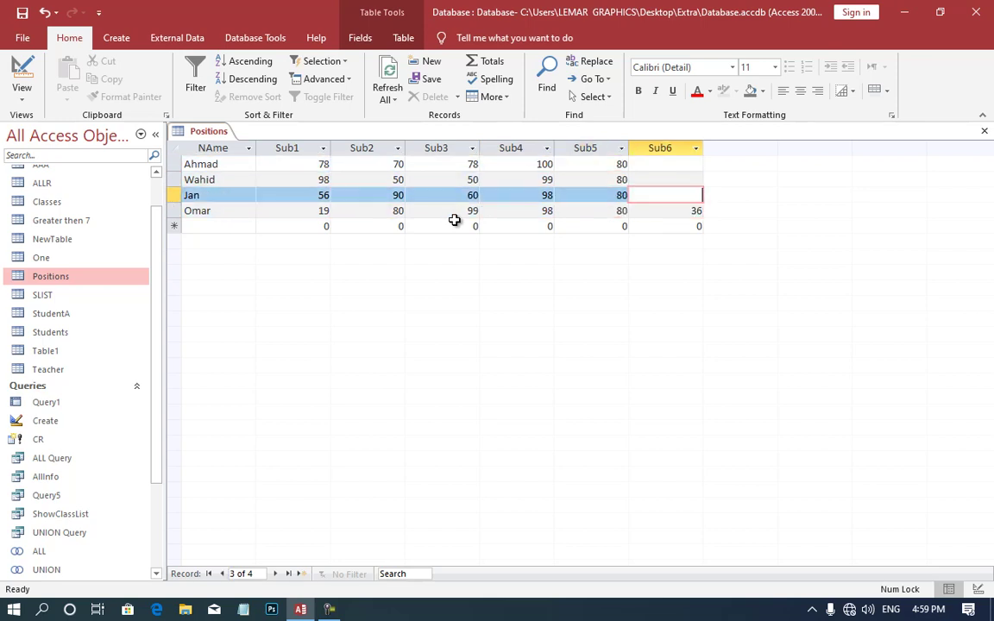
{"action": "type", "text": "63"}
{"action": "key", "text": "Up"}
{"action": "key", "text": "Up"}
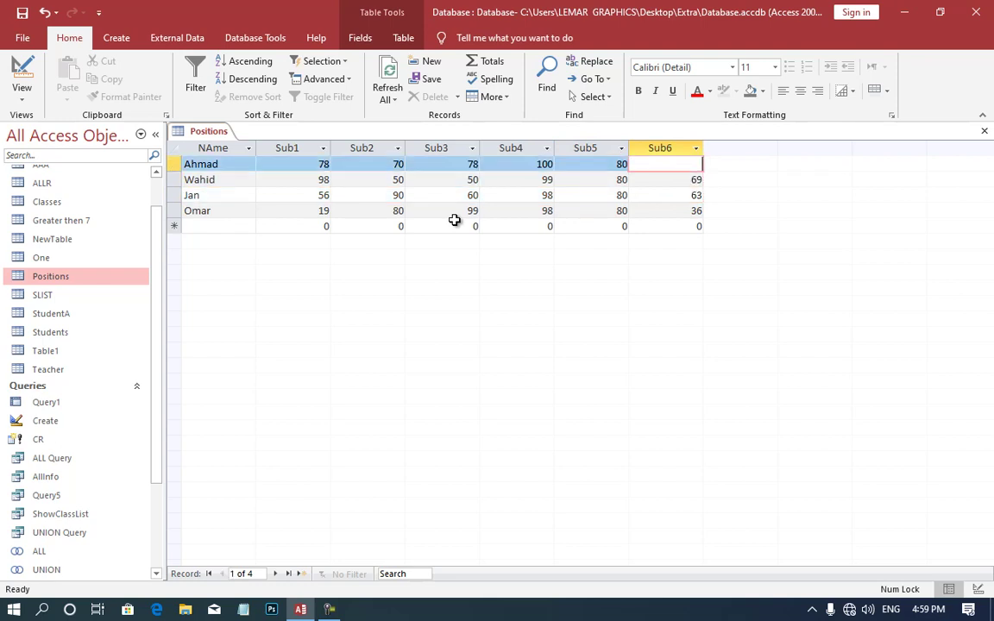
{"action": "type", "text": "0"}
{"action": "key", "text": "Down"}
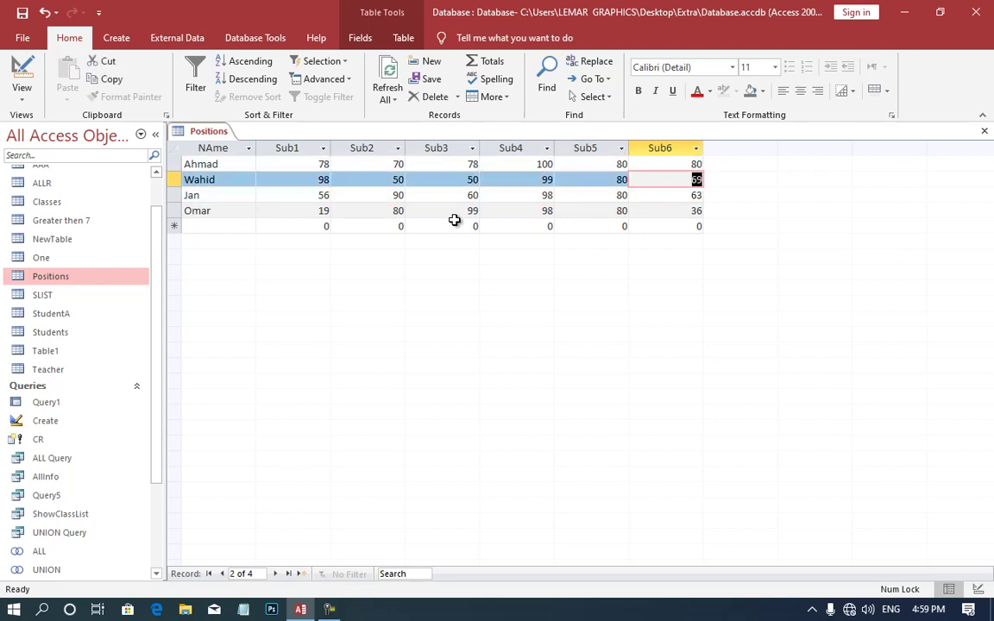
{"action": "key", "text": "ctrl+w"}
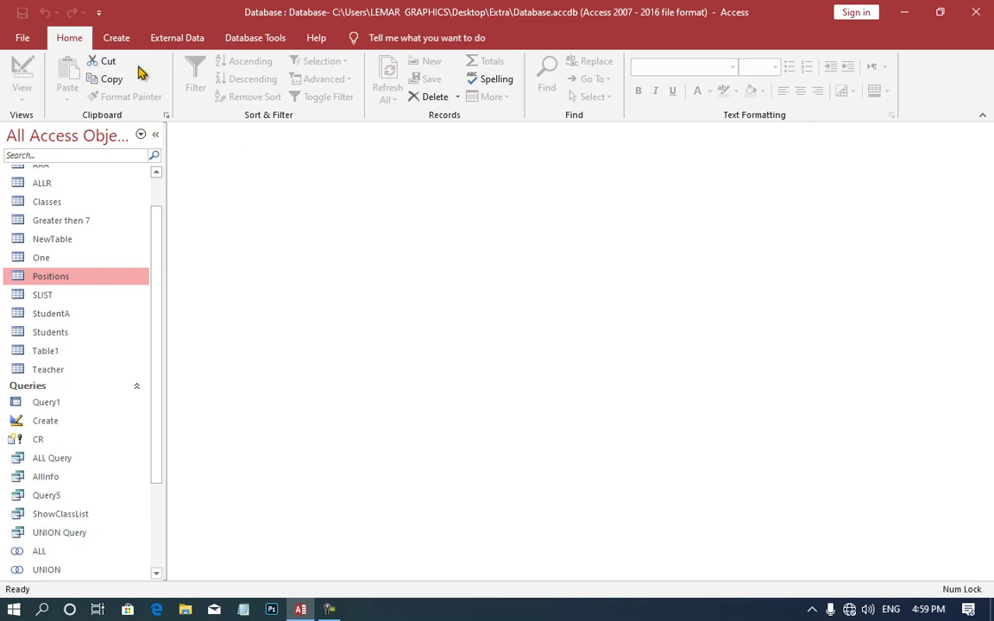
Step: Create a blank form in Design view holding NAme and Sub1–Sub6 from the Positions table
{"action": "left_click", "coordinate": [113, 38]}
{"action": "left_click", "coordinate": [320, 93]}
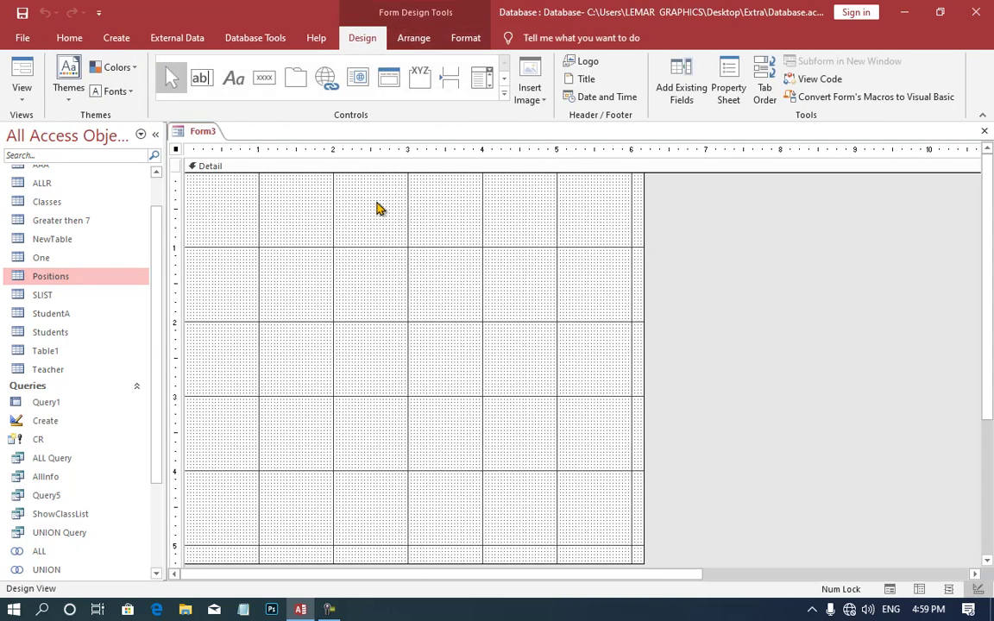
{"action": "left_click", "coordinate": [679, 90]}
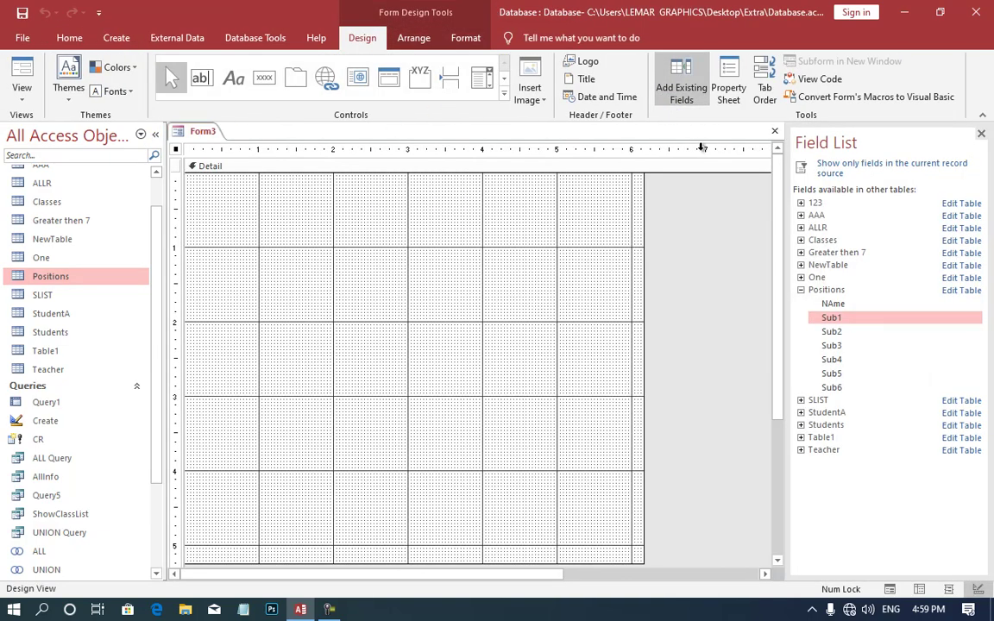
{"action": "double_click", "coordinate": [834, 303]}
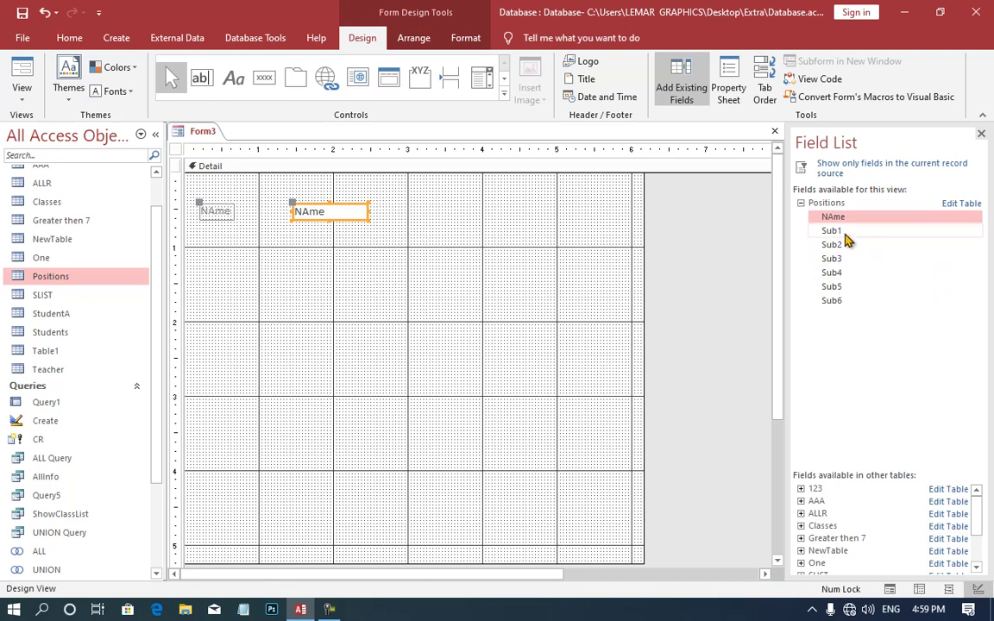
{"action": "double_click", "coordinate": [831, 232]}
{"action": "double_click", "coordinate": [831, 245]}
{"action": "double_click", "coordinate": [845, 259]}
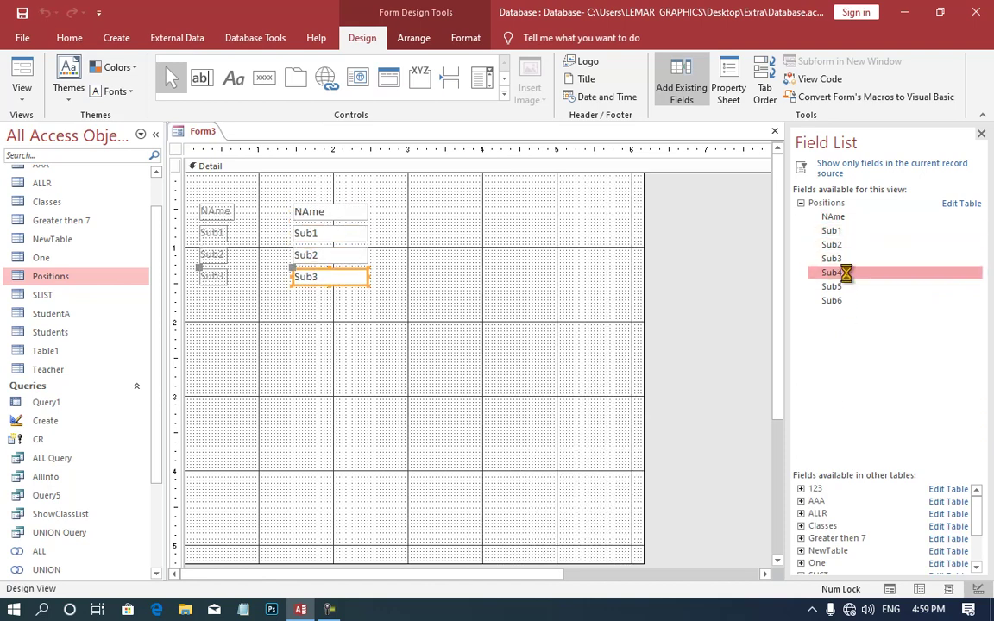
{"action": "double_click", "coordinate": [845, 272]}
{"action": "double_click", "coordinate": [847, 286]}
{"action": "double_click", "coordinate": [846, 301]}
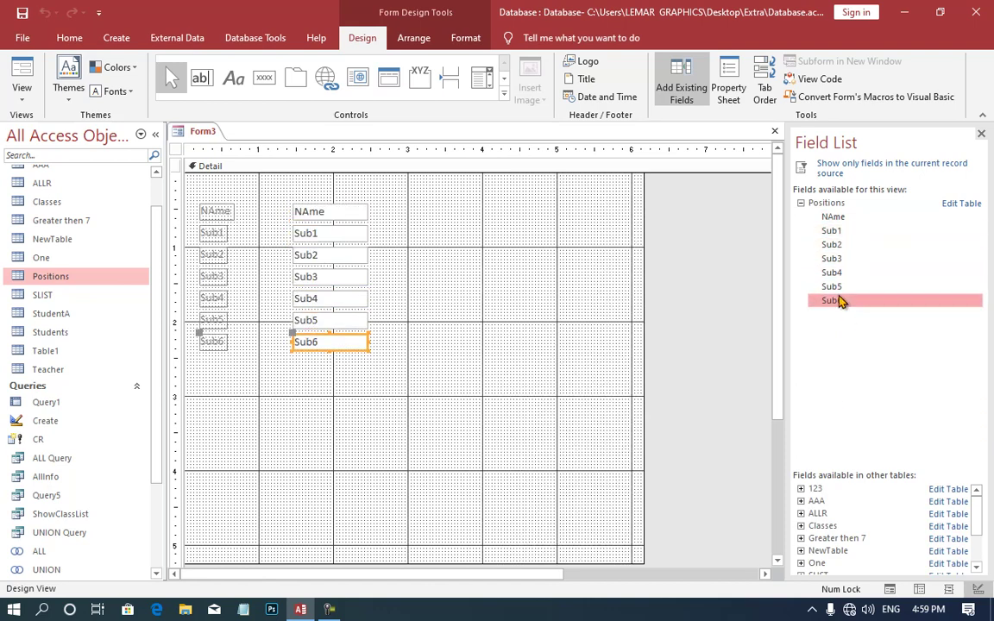
{"action": "left_click", "coordinate": [981, 134]}
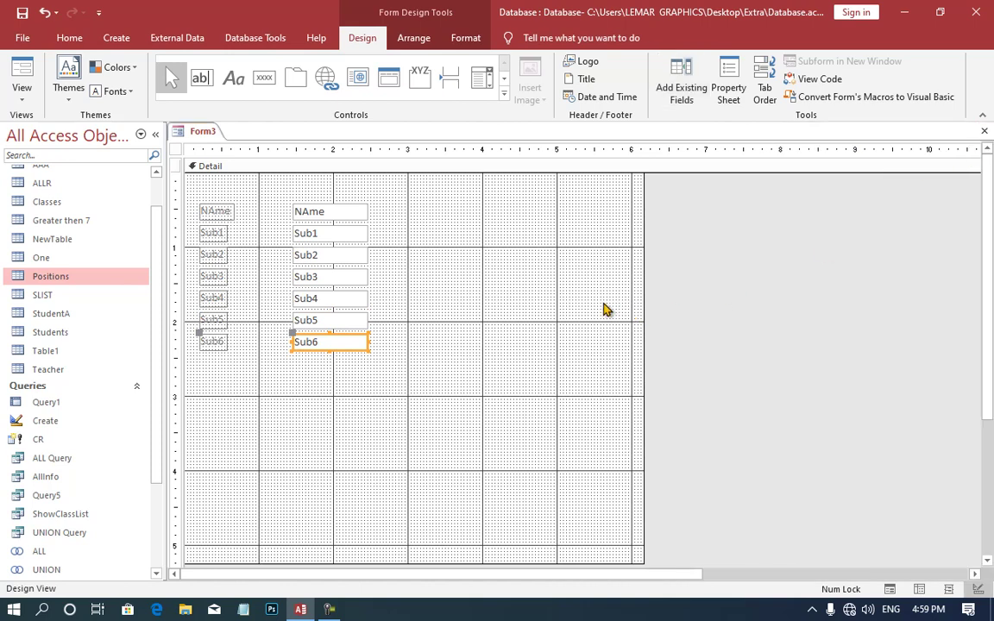
Step: Add a Text7 box below Sub6 summing Sub1 through Sub6, and confirm it shows 486 in Form View
{"action": "left_click", "coordinate": [200, 79]}
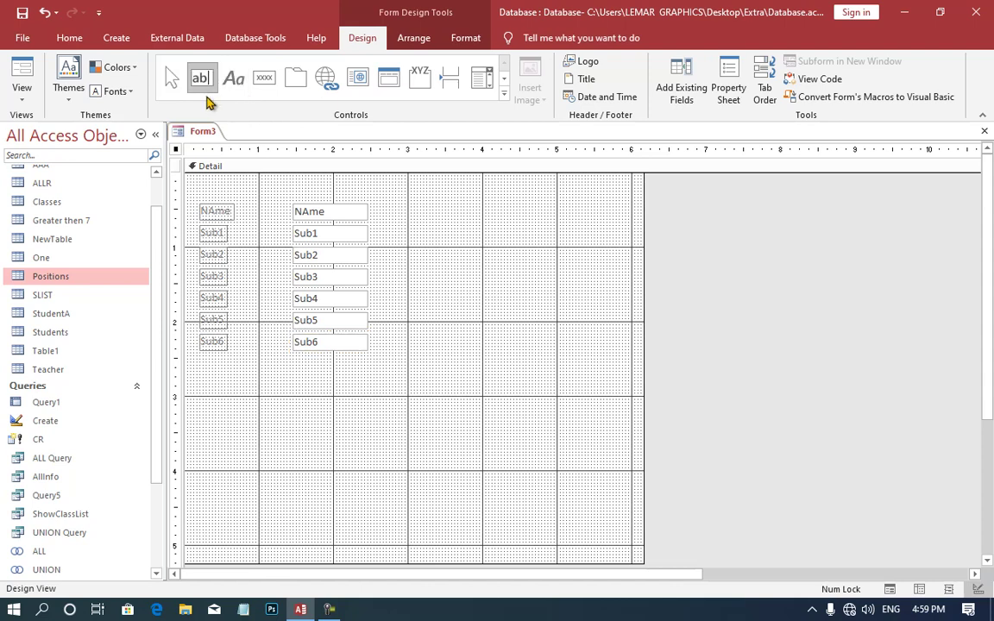
{"action": "left_click", "coordinate": [293, 353]}
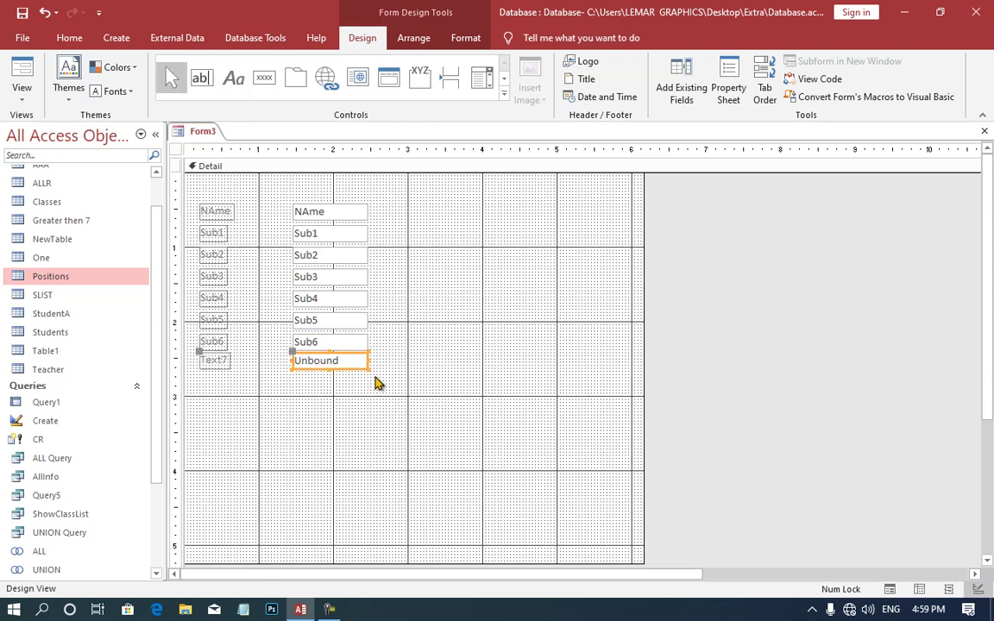
{"action": "left_click", "coordinate": [333, 359]}
{"action": "type", "text": "="}
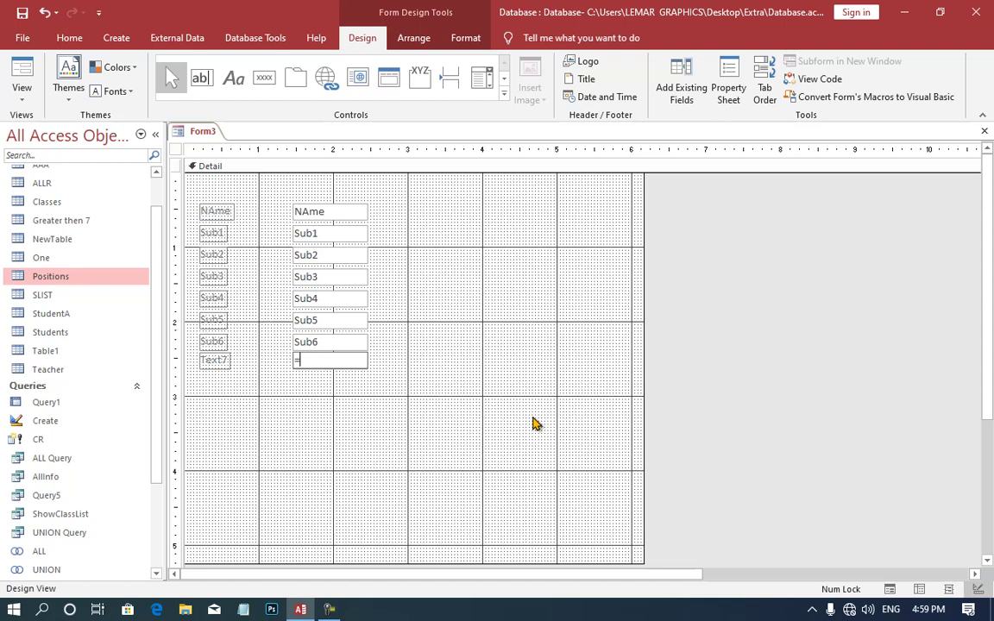
{"action": "type", "text": "Sub1+S"}
{"action": "type", "text": "ub"}
{"action": "type", "text": "2="}
{"action": "type", "text": "Sub3"}
{"action": "type", "text": "Sub4"}
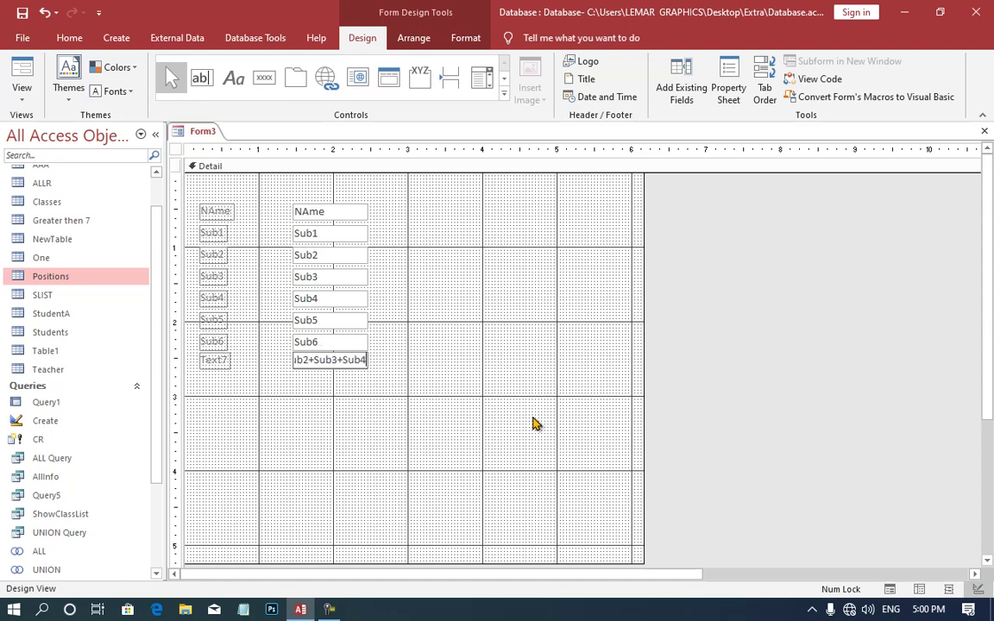
{"action": "type", "text": "+S"}
{"action": "type", "text": "5"}
{"action": "type", "text": "b6"}
{"action": "key", "text": "Return"}
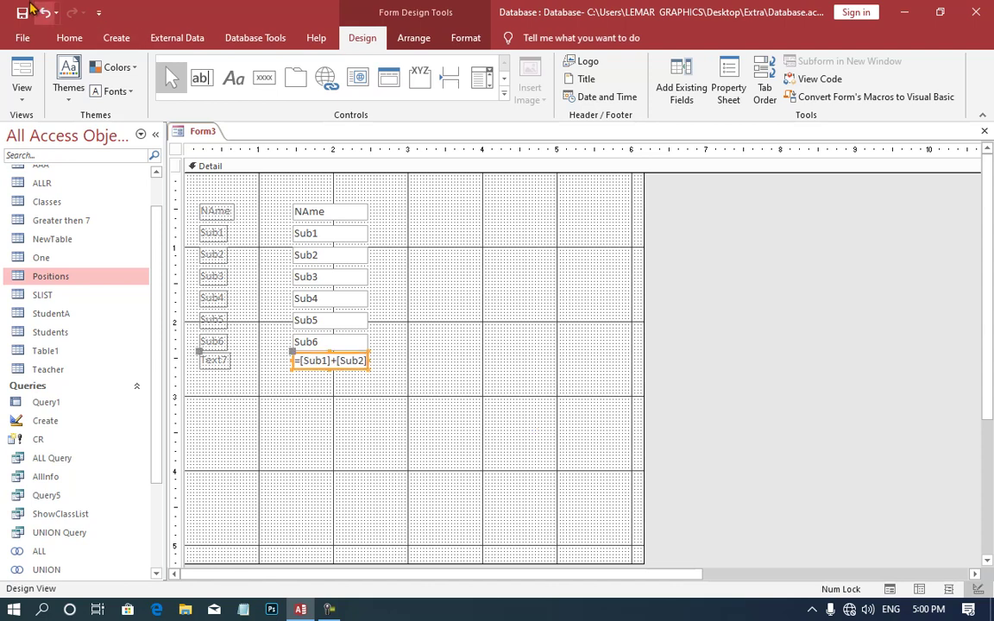
{"action": "left_click", "coordinate": [22, 76]}
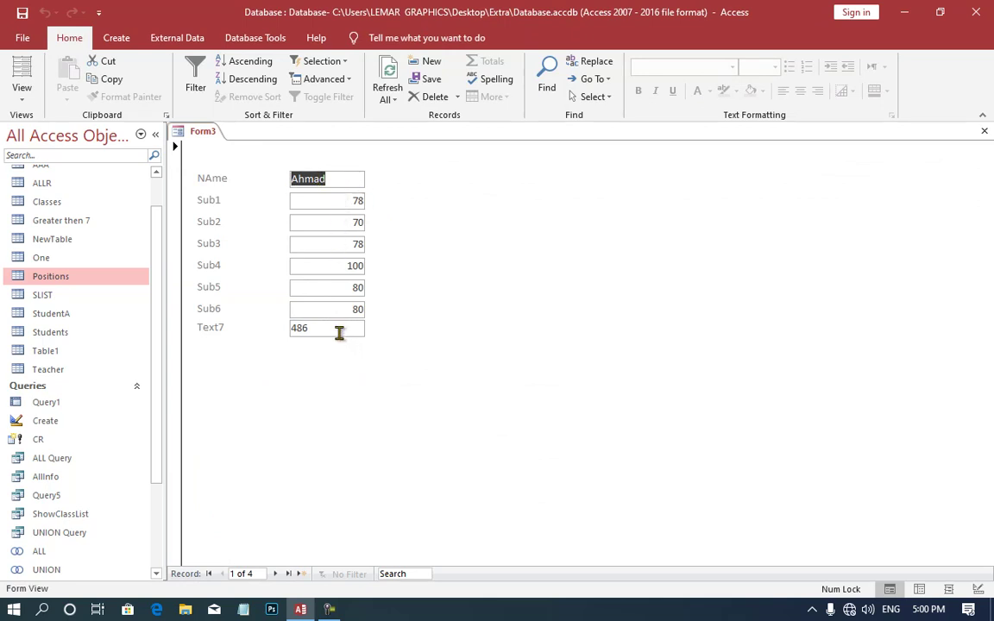
{"action": "left_click_drag", "start_coordinate": [339, 334], "coordinate": [275, 335]}
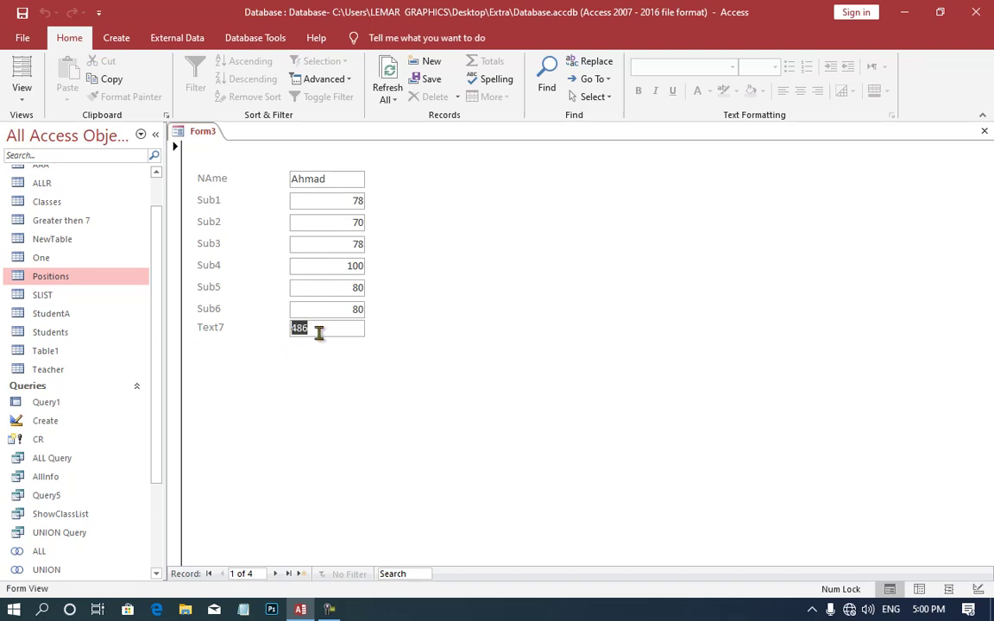
Step: Return Form3 to Design View and discard a stray empty label below Text7
{"action": "right_click", "coordinate": [450, 260]}
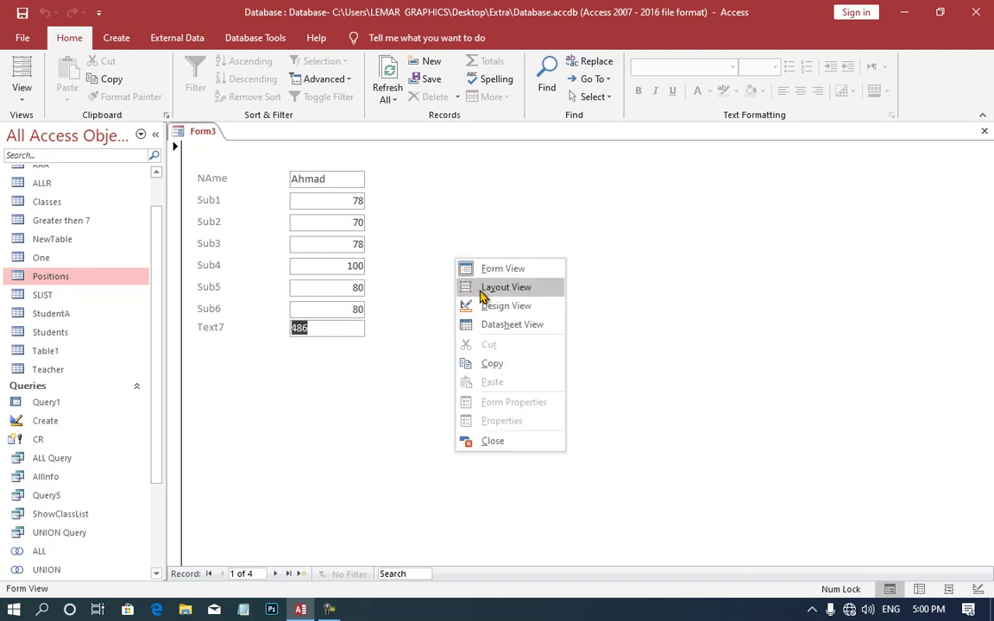
{"action": "left_click", "coordinate": [487, 301]}
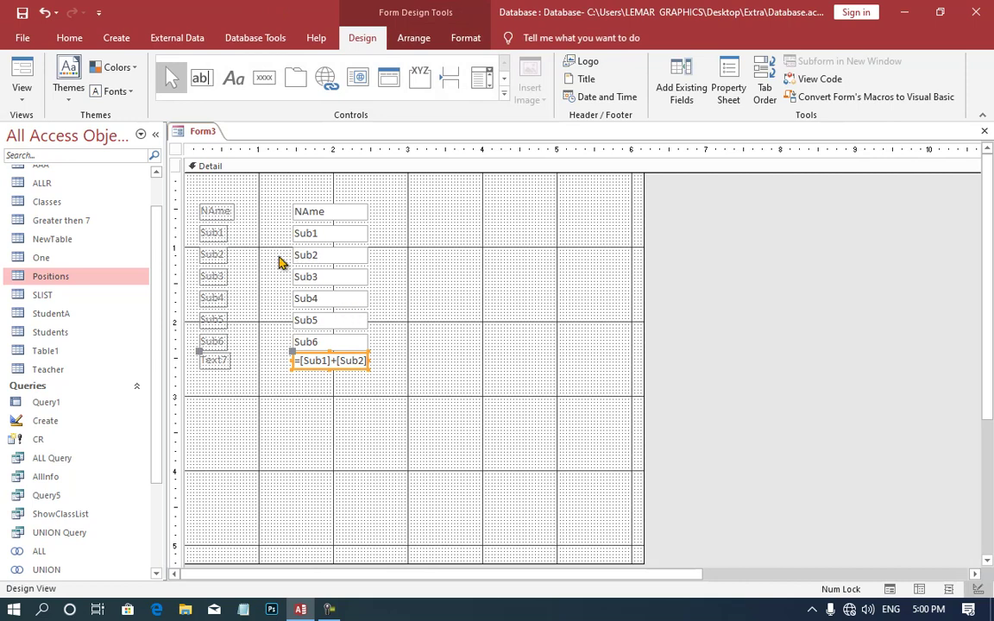
{"action": "left_click", "coordinate": [233, 77]}
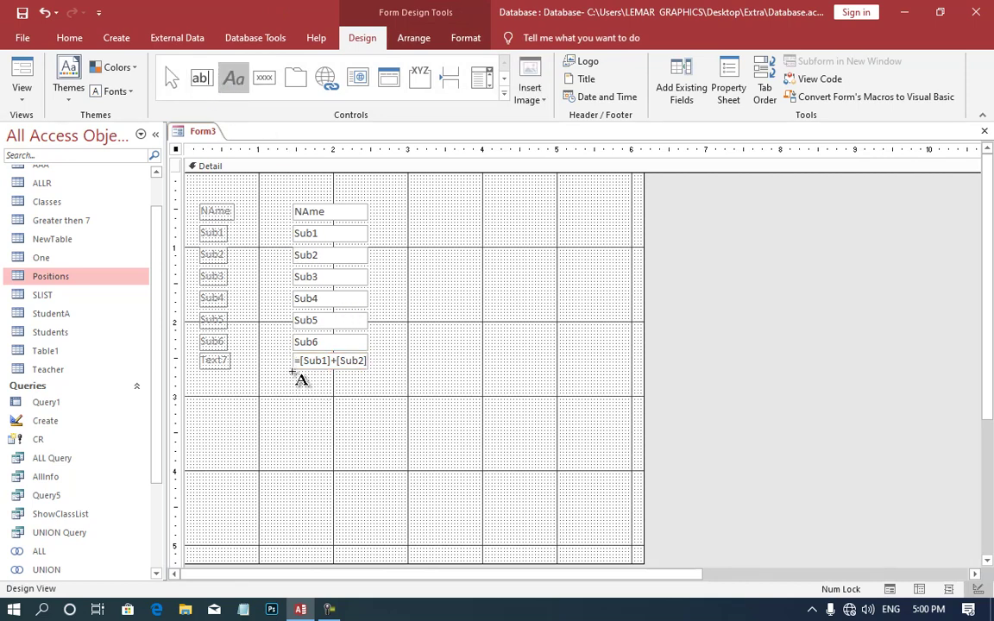
{"action": "left_click", "coordinate": [294, 372]}
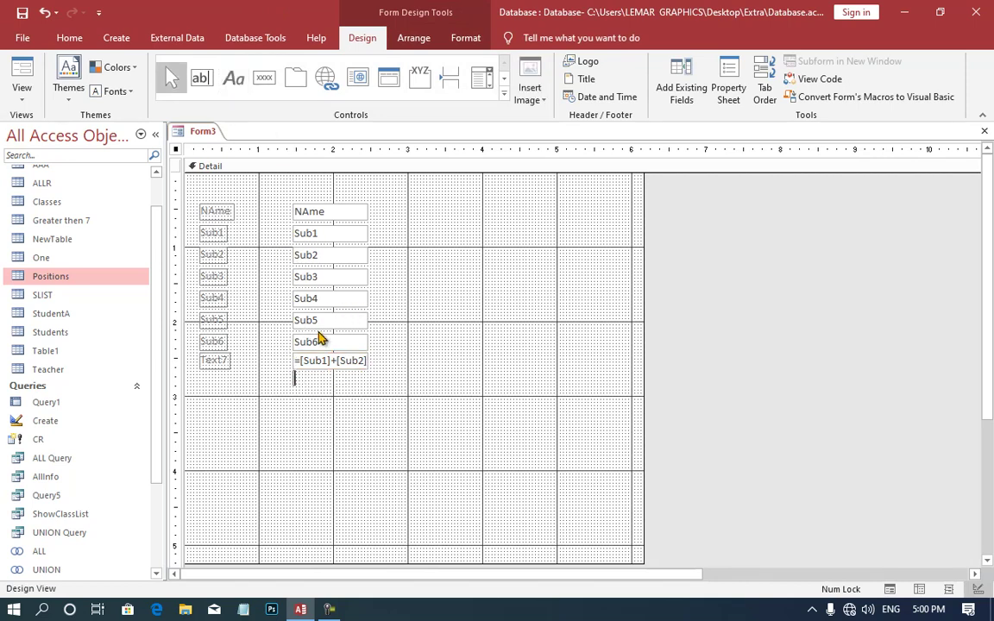
{"action": "left_click", "coordinate": [276, 164]}
Step: Add a Text10 box computing =[Text7]/6 and preview its average of 81
{"action": "left_click", "coordinate": [200, 78]}
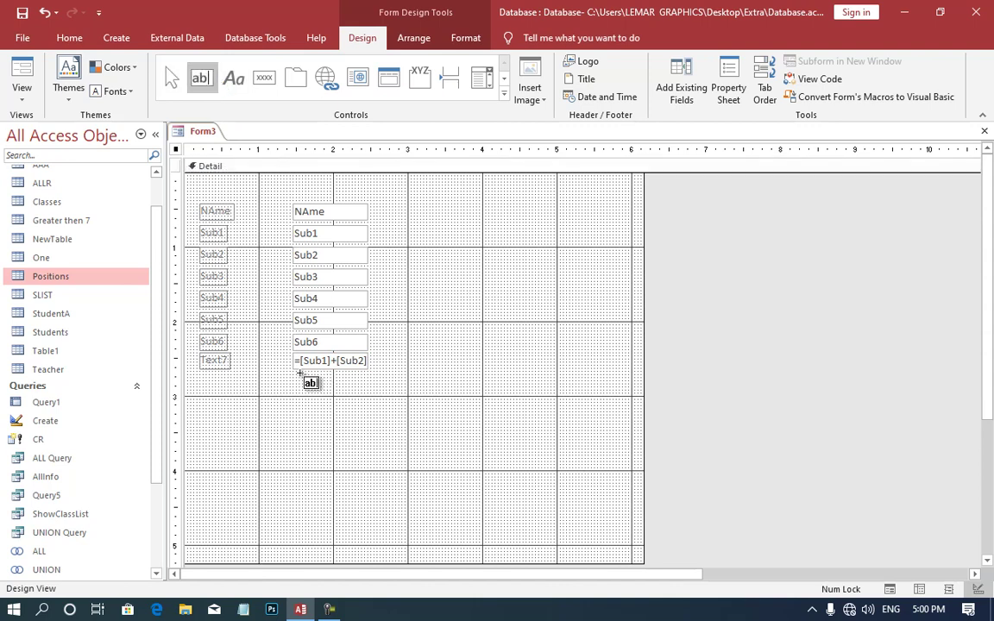
{"action": "left_click", "coordinate": [294, 372]}
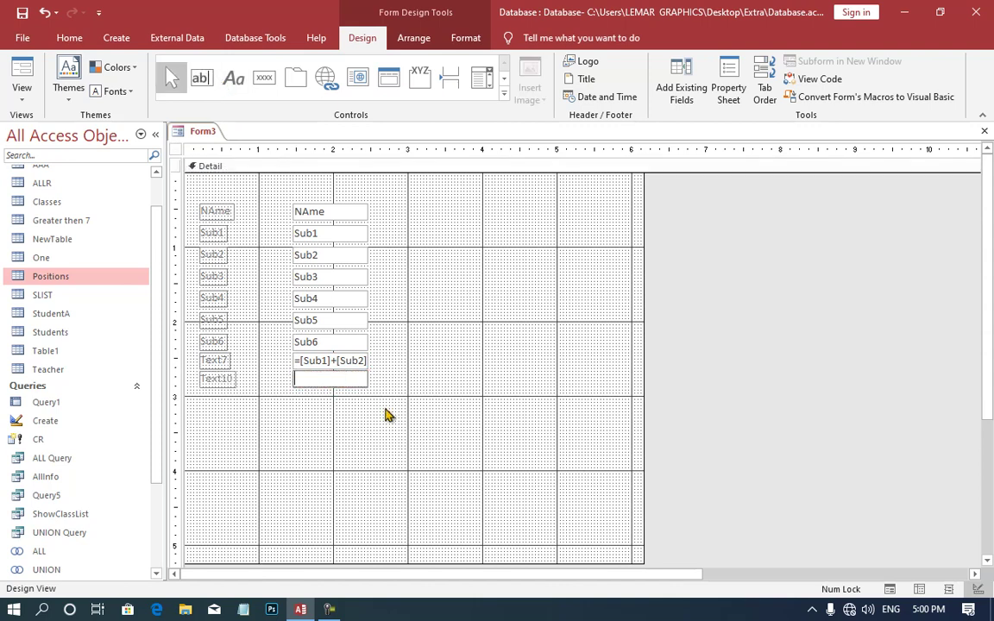
{"action": "left_click", "coordinate": [330, 362]}
{"action": "left_click", "coordinate": [727, 91]}
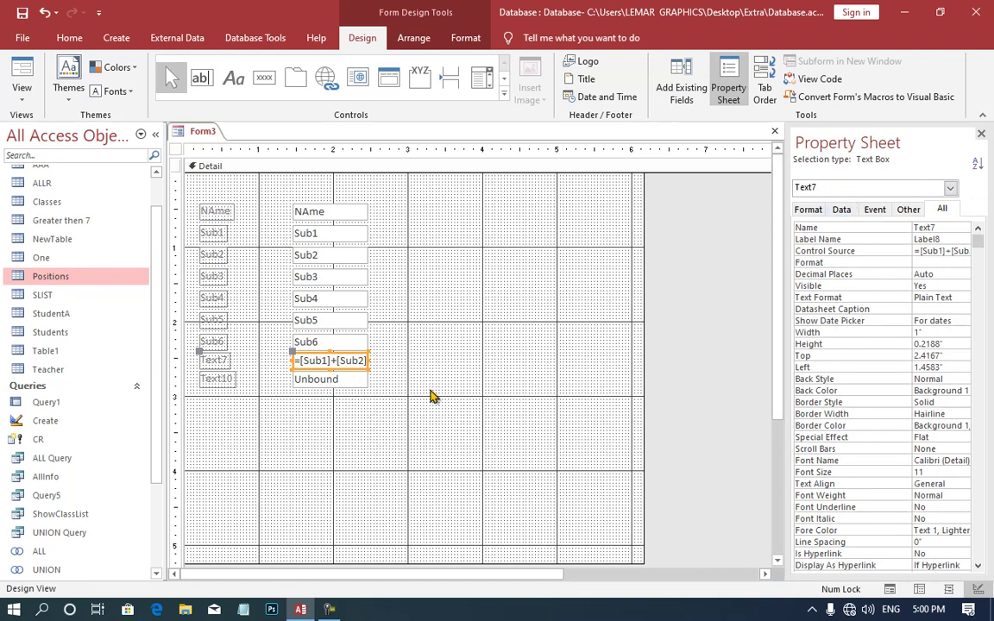
{"action": "left_click", "coordinate": [432, 395]}
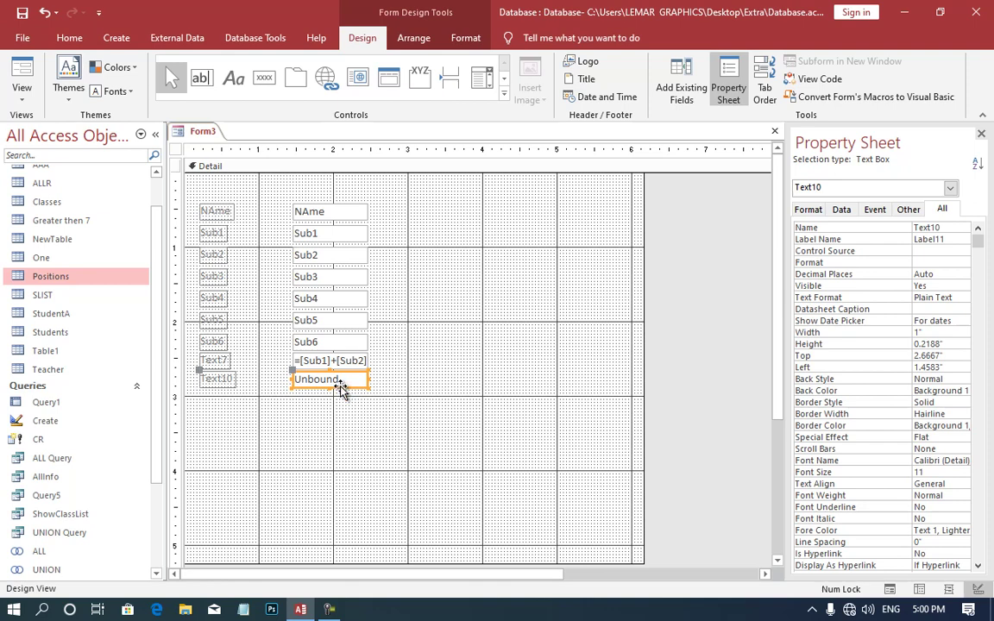
{"action": "left_click", "coordinate": [342, 383]}
{"action": "type", "text": "=Text7/6"}
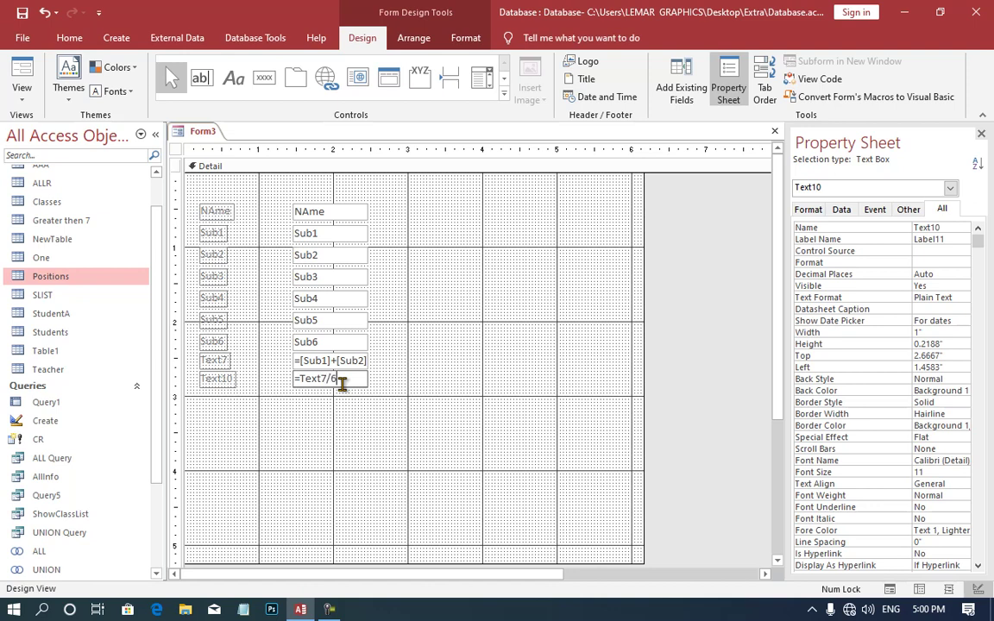
{"action": "key", "text": "Return"}
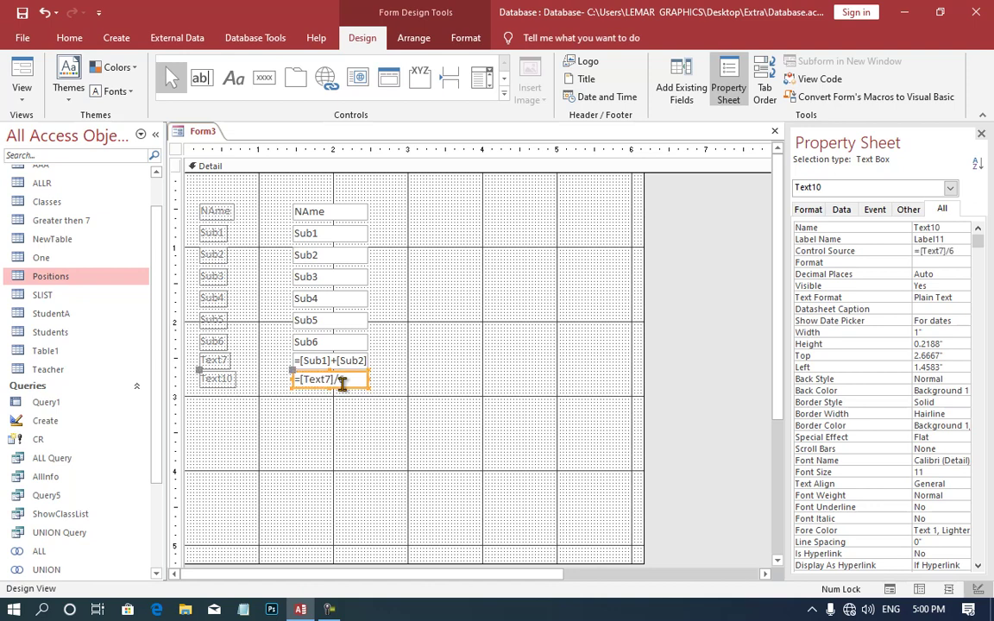
{"action": "left_click", "coordinate": [9, 80]}
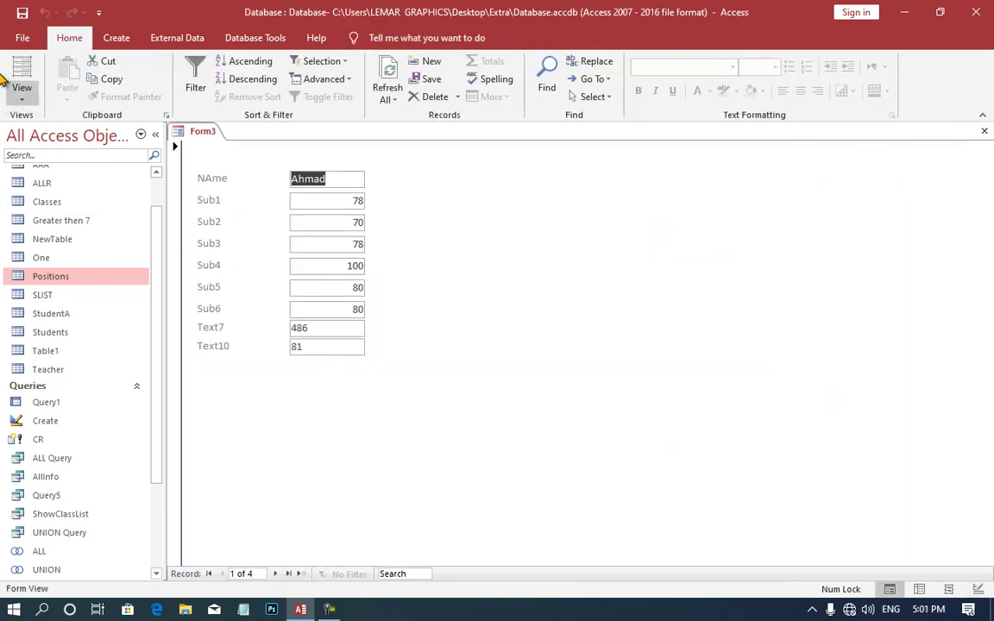
Step: Relabel Text10 as Average and Text7 as Total, then preview the form showing 486 and 81
{"action": "left_click", "coordinate": [21, 95]}
{"action": "left_click", "coordinate": [39, 215]}
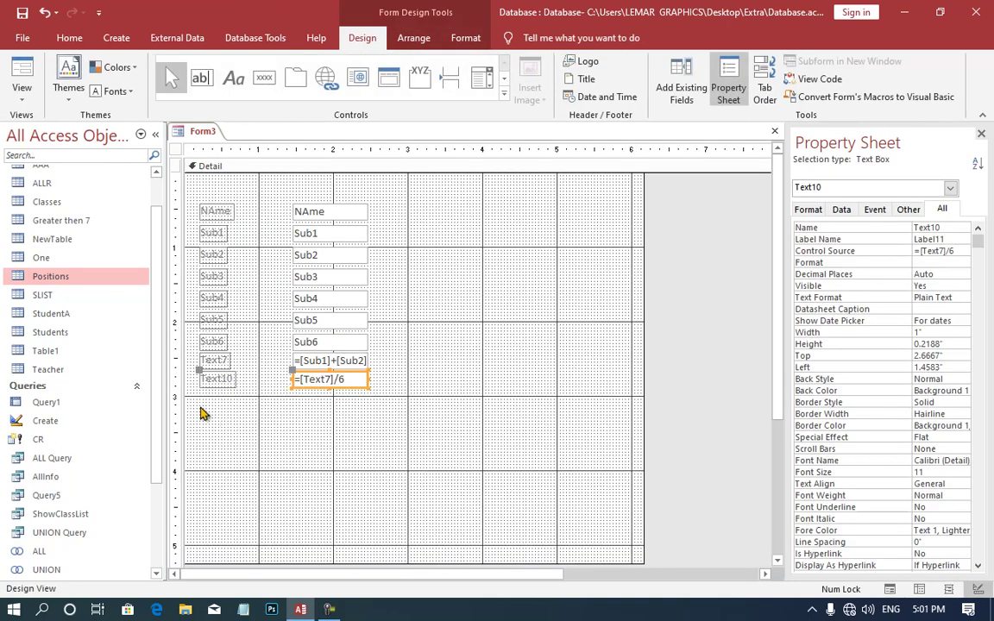
{"action": "left_click", "coordinate": [212, 379]}
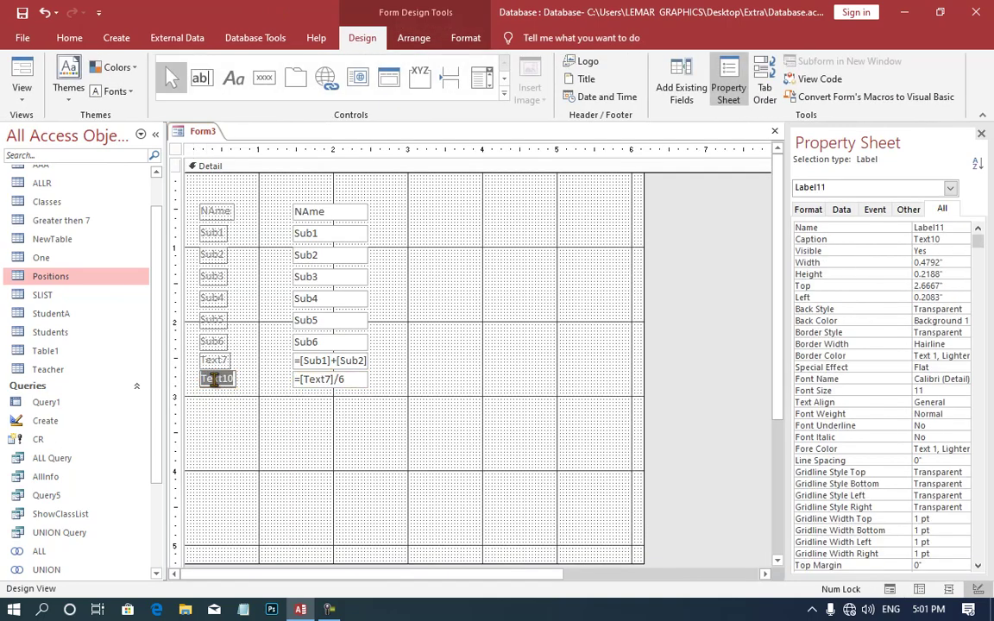
{"action": "type", "text": "Average"}
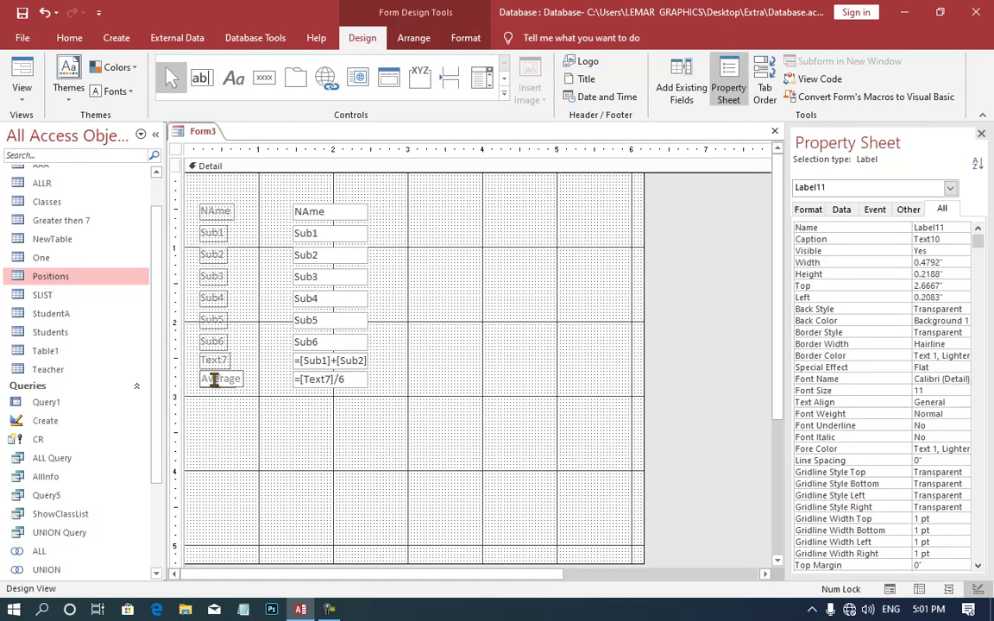
{"action": "double_click", "coordinate": [215, 360]}
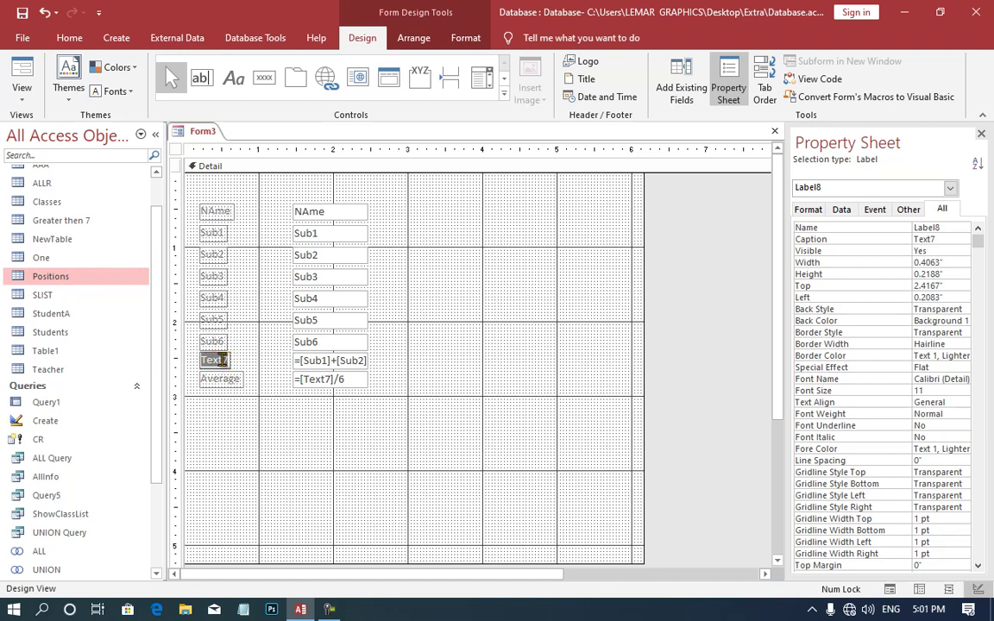
{"action": "type", "text": "Tot"}
{"action": "type", "text": "al"}
{"action": "key", "text": "Return"}
{"action": "key", "text": "F5"}
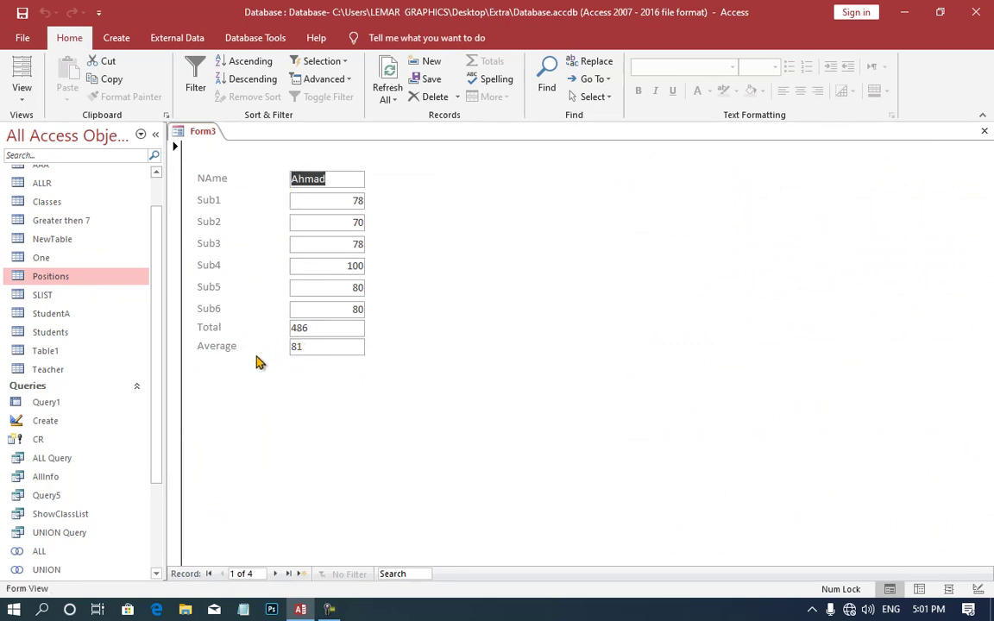
Step: Step through student records 2–4 to a blank record 5, checking each Total and Average
{"action": "left_click", "coordinate": [276, 573]}
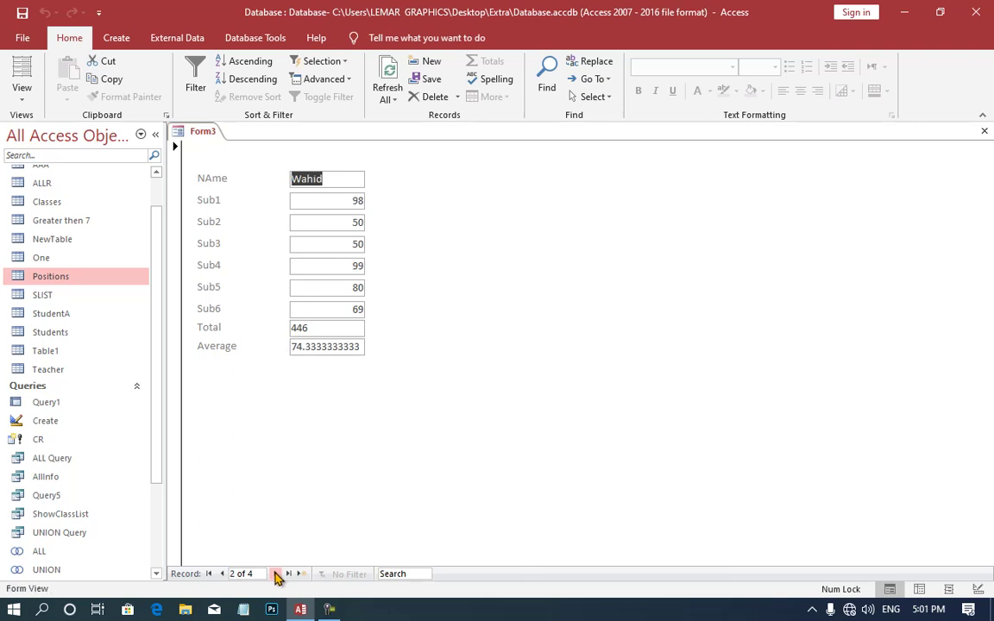
{"action": "left_click", "coordinate": [276, 573]}
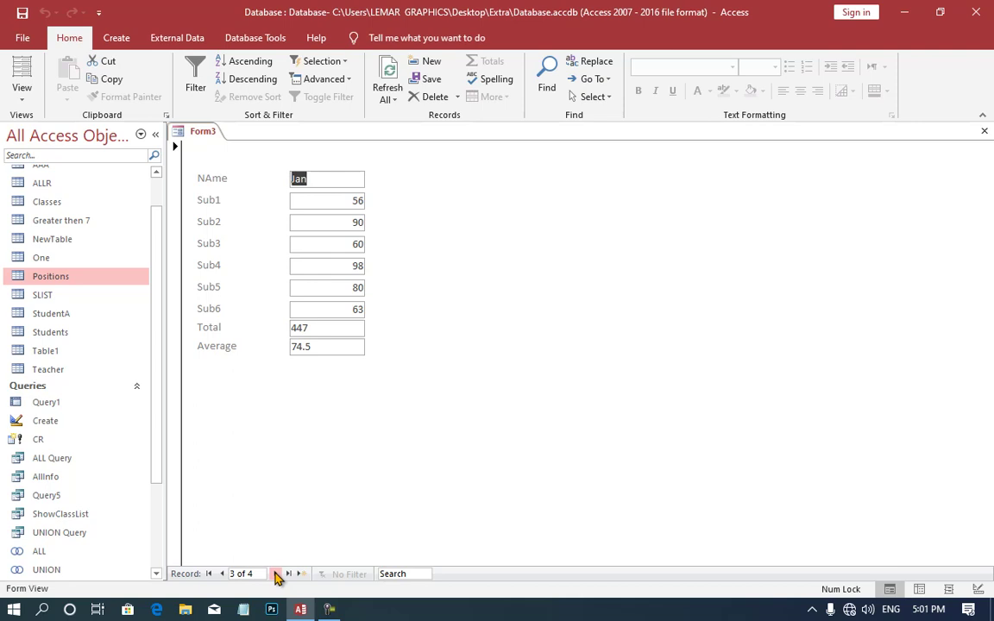
{"action": "left_click", "coordinate": [276, 573]}
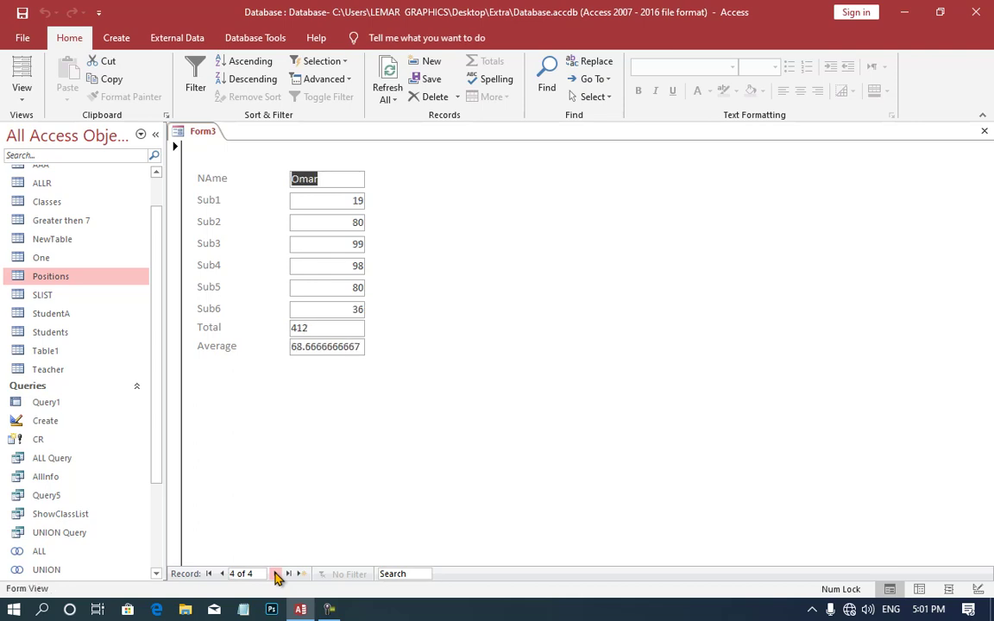
{"action": "left_click", "coordinate": [277, 574]}
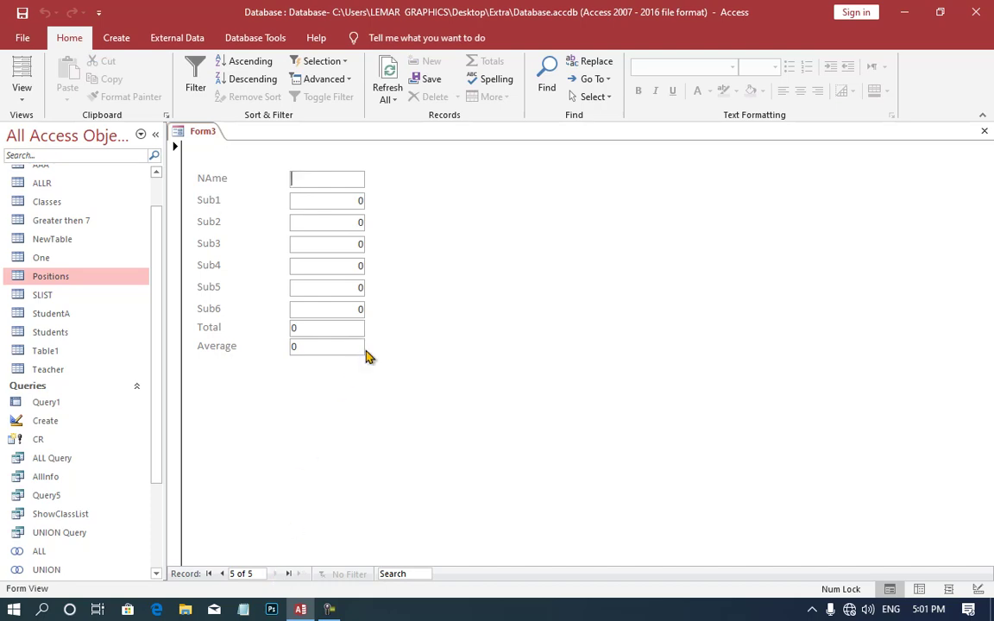
{"action": "right_click", "coordinate": [502, 257]}
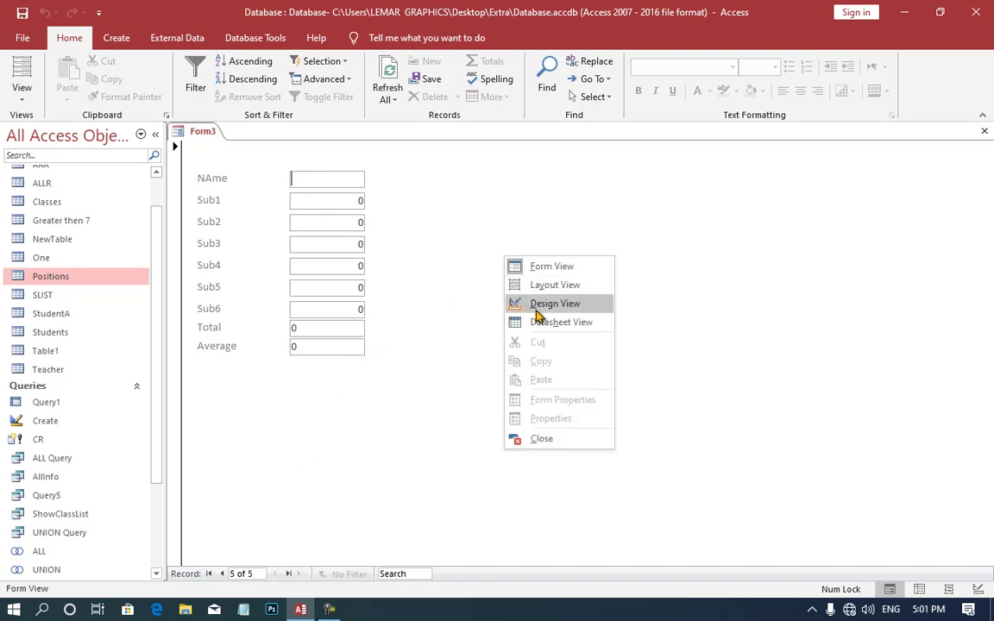
Step: Select the value text boxes in Design View and set their font to Times New Roman
{"action": "left_click", "coordinate": [513, 303]}
{"action": "left_click_drag", "start_coordinate": [421, 421], "coordinate": [310, 195]}
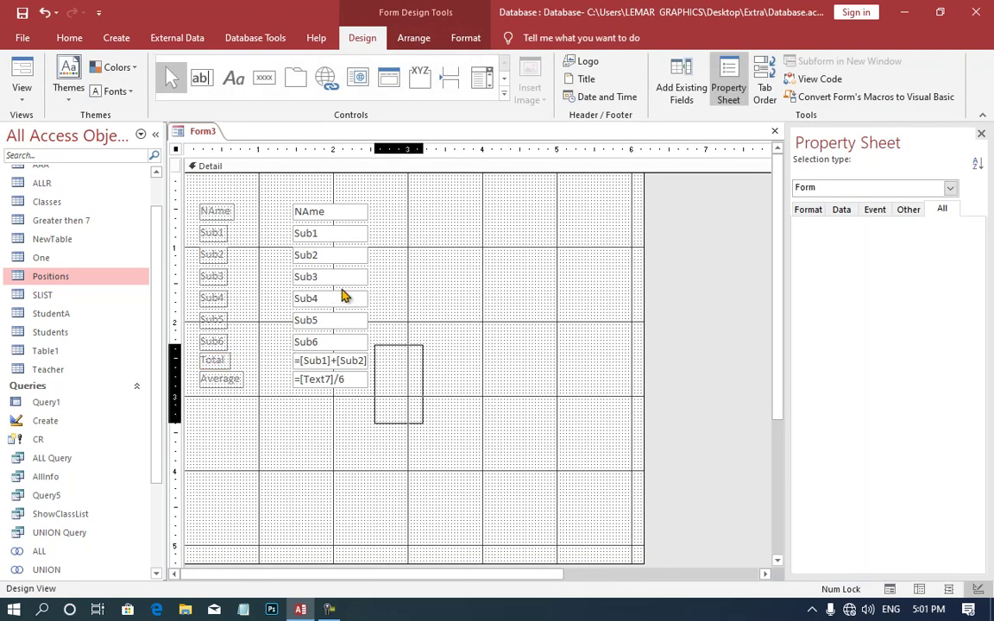
{"action": "left_click", "coordinate": [465, 38]}
{"action": "left_click", "coordinate": [254, 91]}
{"action": "left_click", "coordinate": [255, 67]}
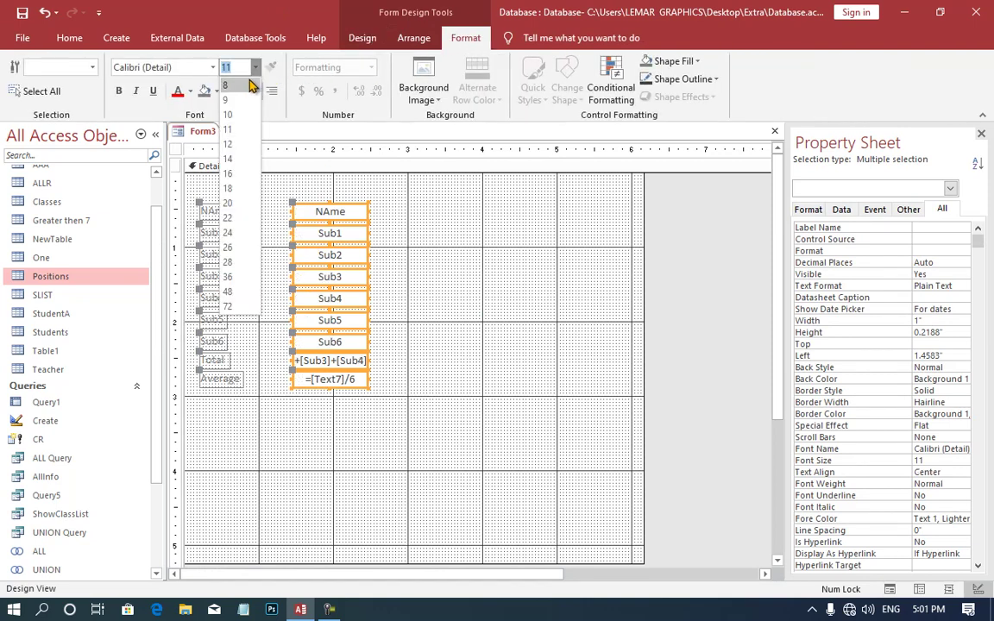
{"action": "left_click", "coordinate": [183, 67]}
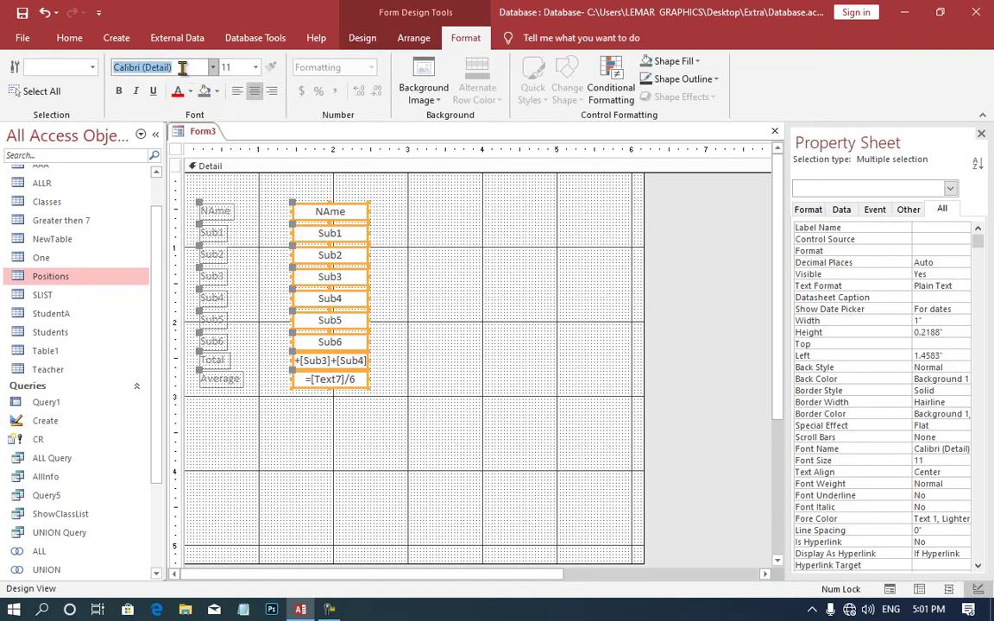
{"action": "type", "text": "Times New Roman"}
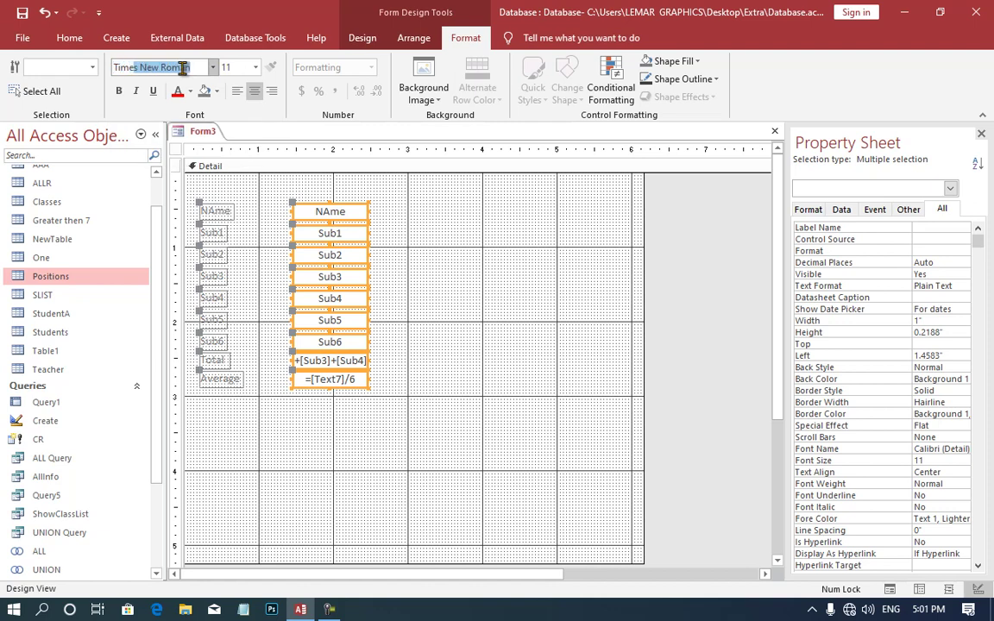
{"action": "key", "text": "Return"}
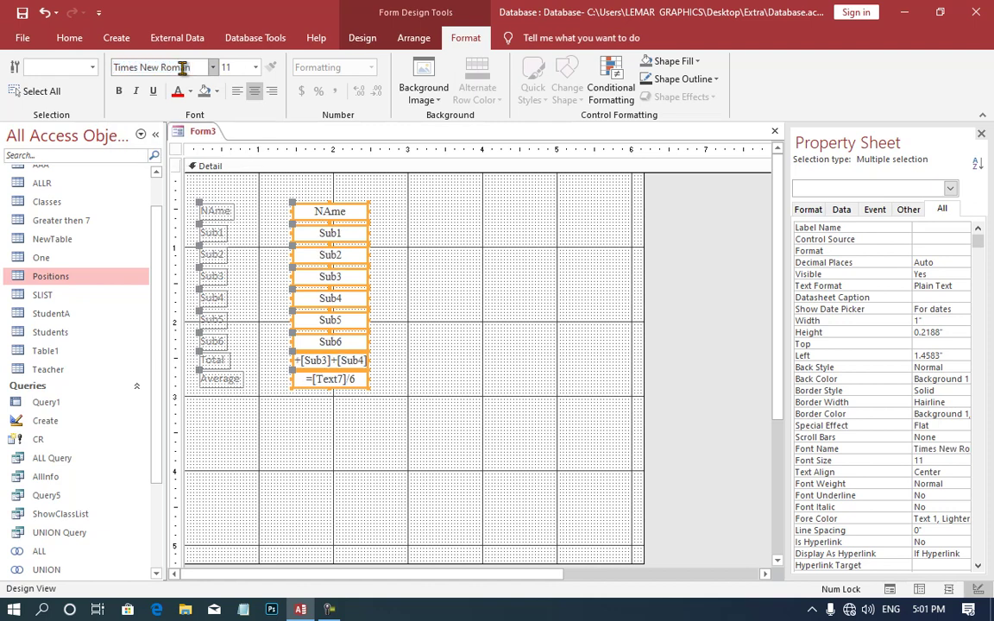
Step: Give the text boxes underlined orange text on black fill, widen them to about 2.58", and left-align
{"action": "left_click", "coordinate": [153, 91]}
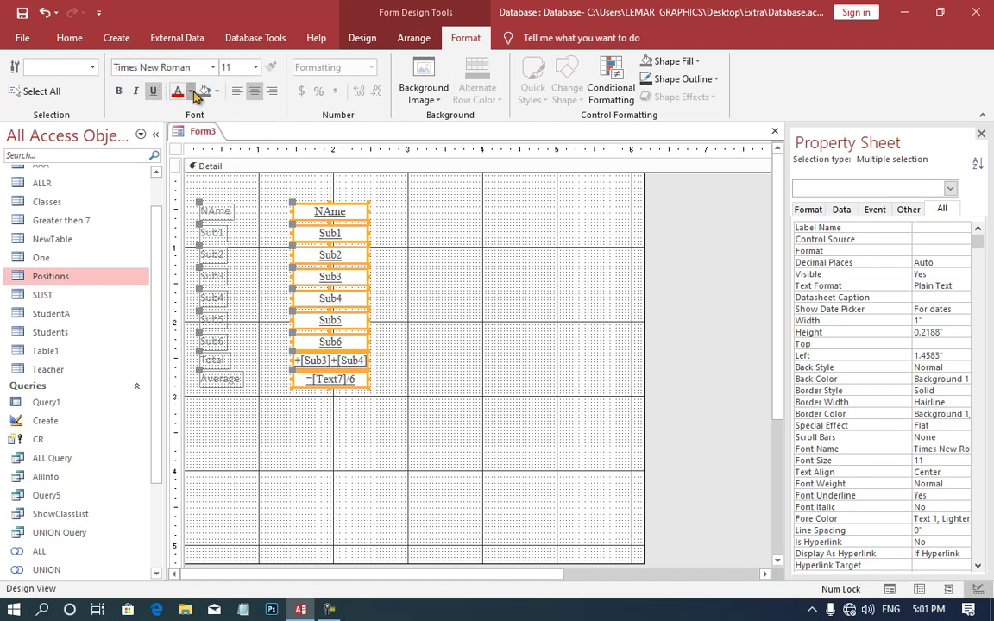
{"action": "left_click", "coordinate": [192, 92]}
{"action": "left_click", "coordinate": [183, 338]}
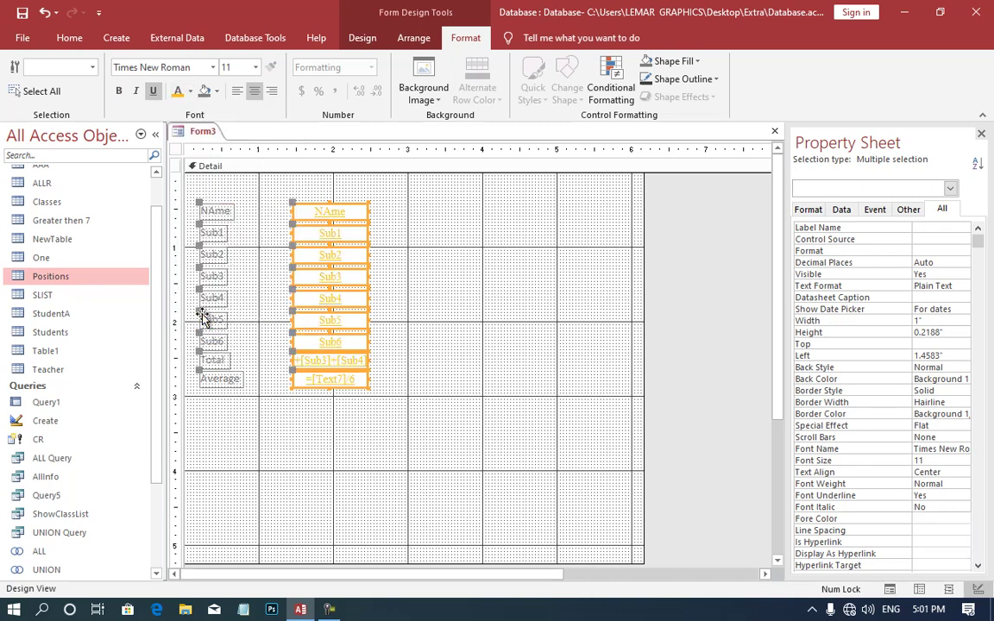
{"action": "left_click", "coordinate": [217, 93]}
{"action": "left_click", "coordinate": [210, 142]}
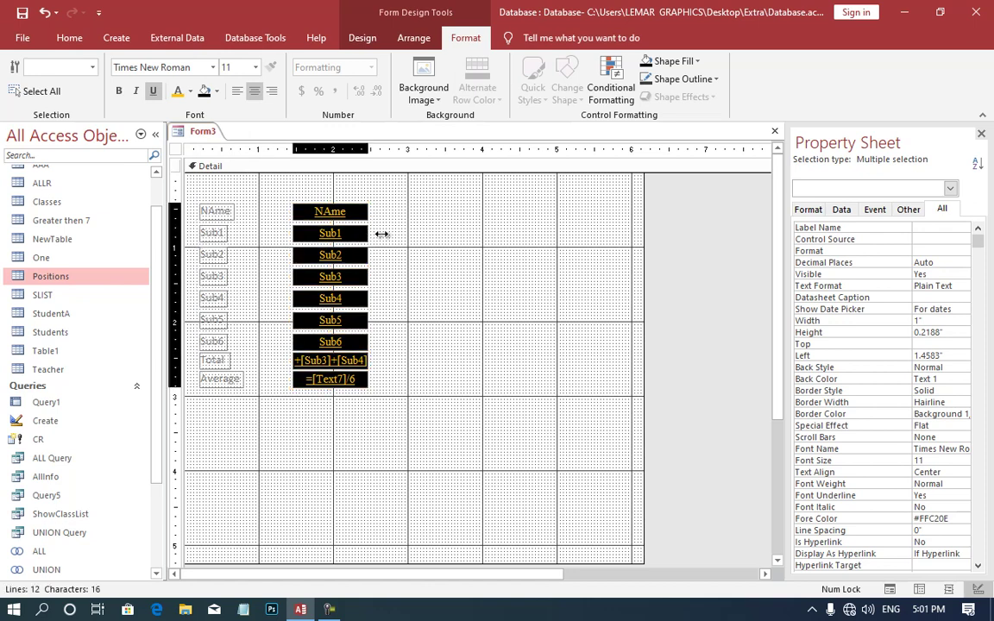
{"action": "left_click_drag", "start_coordinate": [366, 232], "coordinate": [485, 236]}
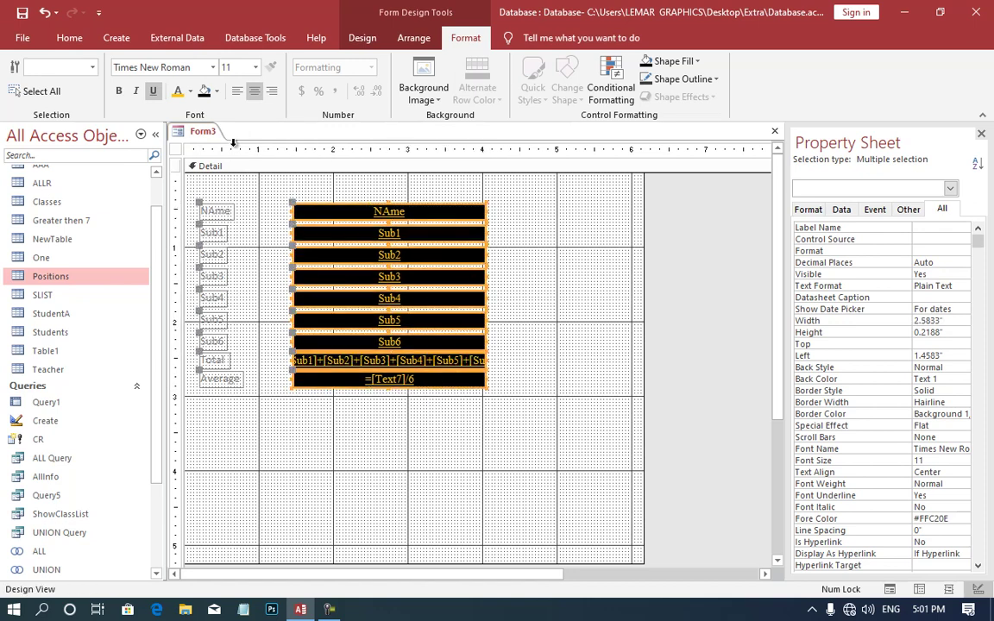
{"action": "left_click", "coordinate": [238, 91]}
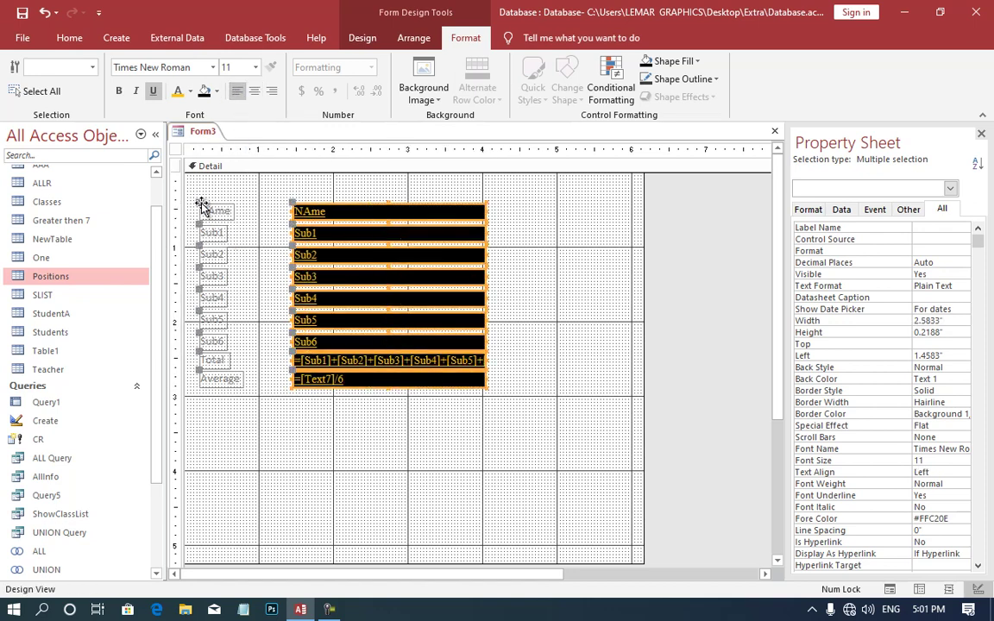
{"action": "left_click_drag", "start_coordinate": [192, 181], "coordinate": [216, 389]}
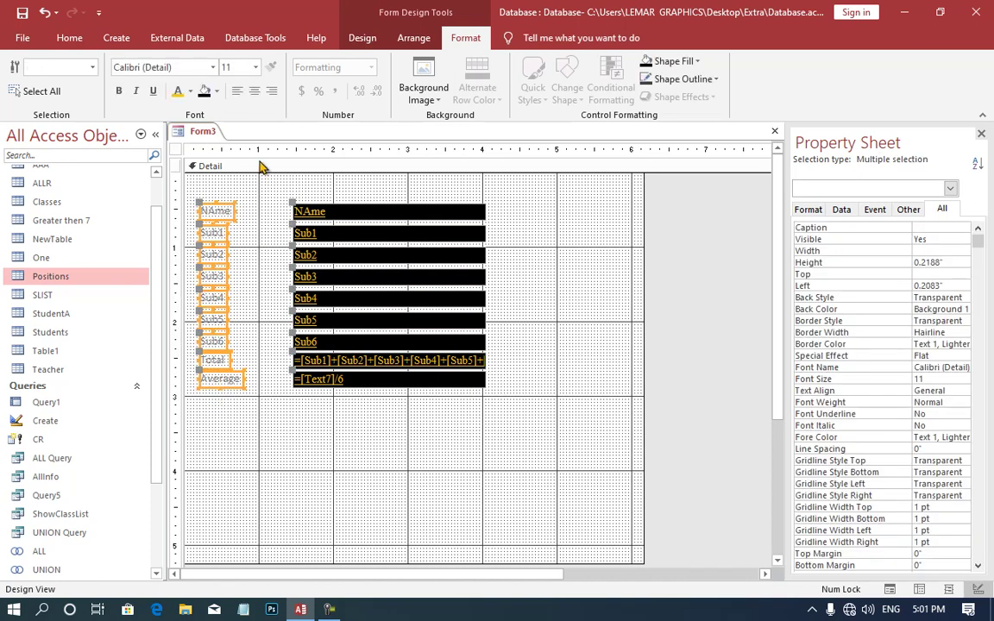
Step: Style the labels with dark blue fill and bold white Times New Roman text, widened to the boxes
{"action": "left_click", "coordinate": [216, 91]}
{"action": "left_click", "coordinate": [257, 198]}
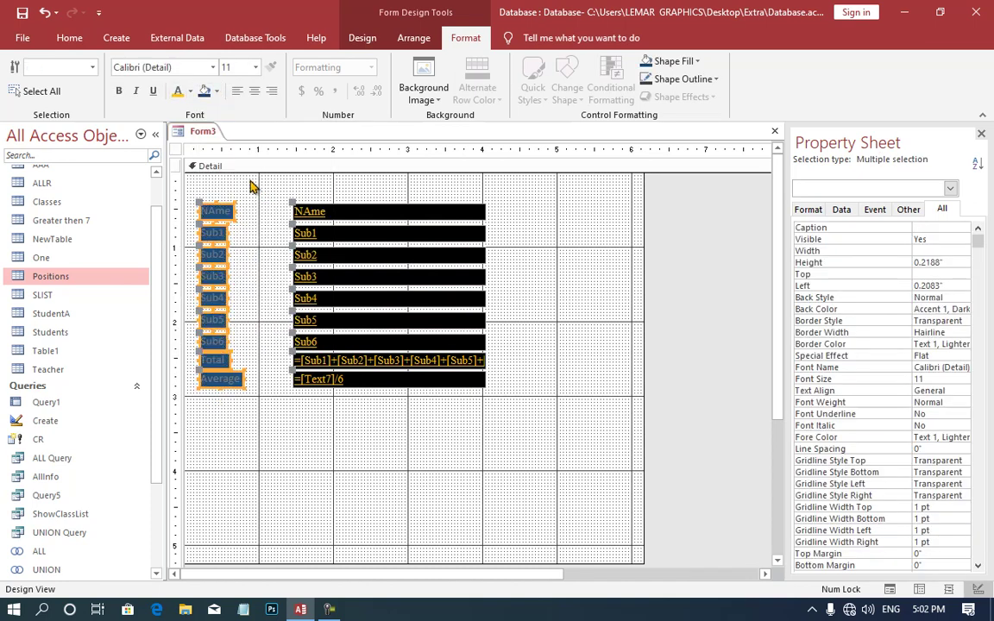
{"action": "left_click", "coordinate": [191, 91]}
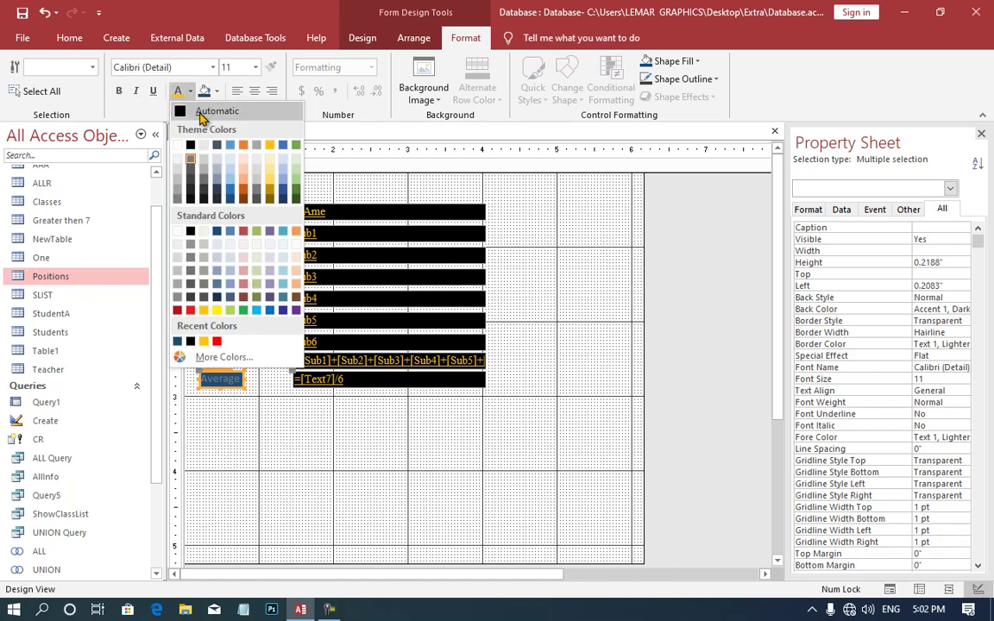
{"action": "left_click", "coordinate": [178, 142]}
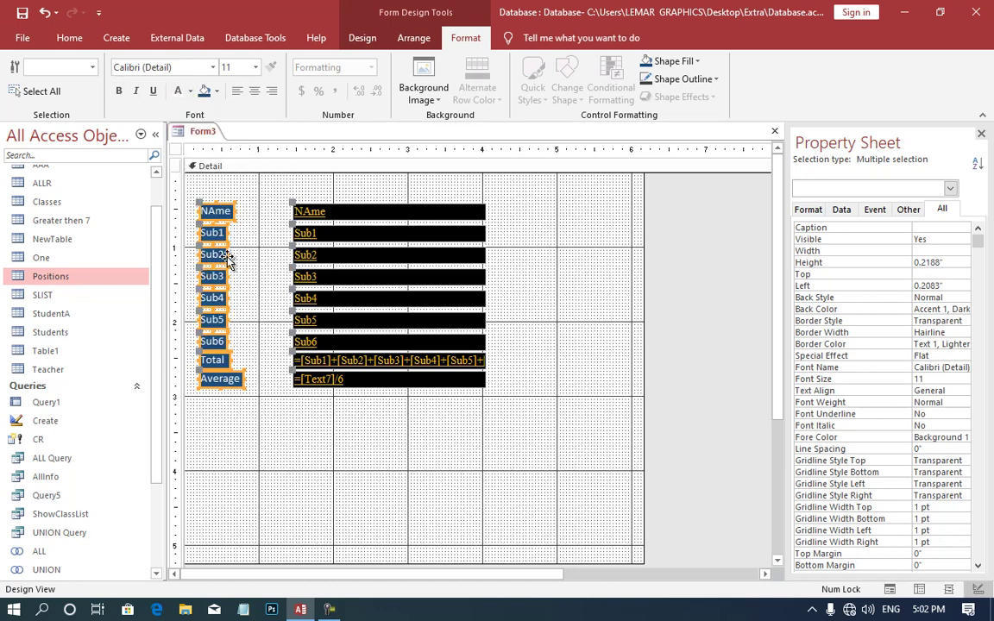
{"action": "left_click_drag", "start_coordinate": [226, 255], "coordinate": [292, 259]}
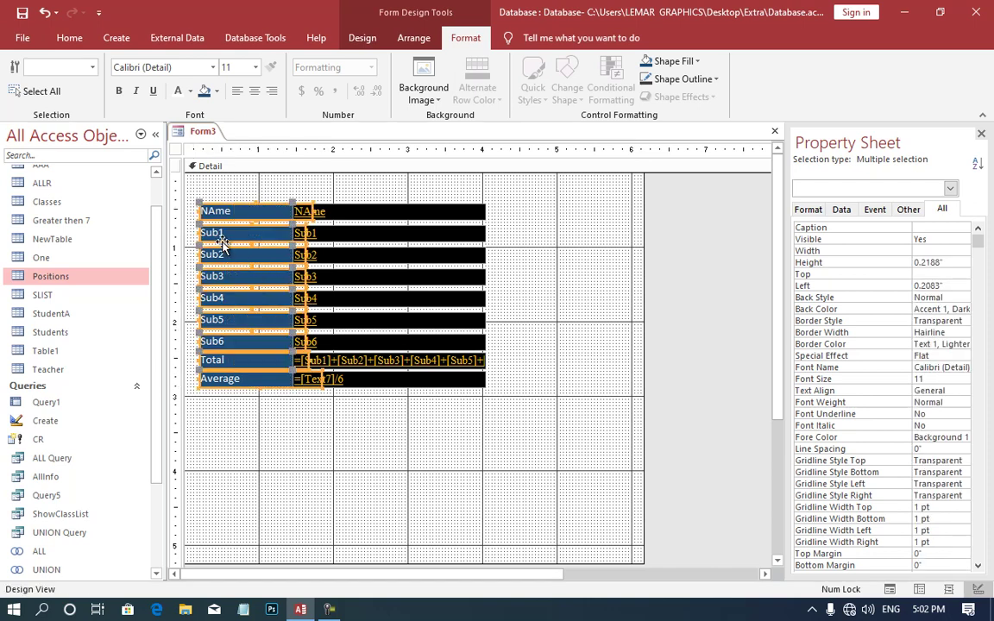
{"action": "left_click", "coordinate": [119, 90]}
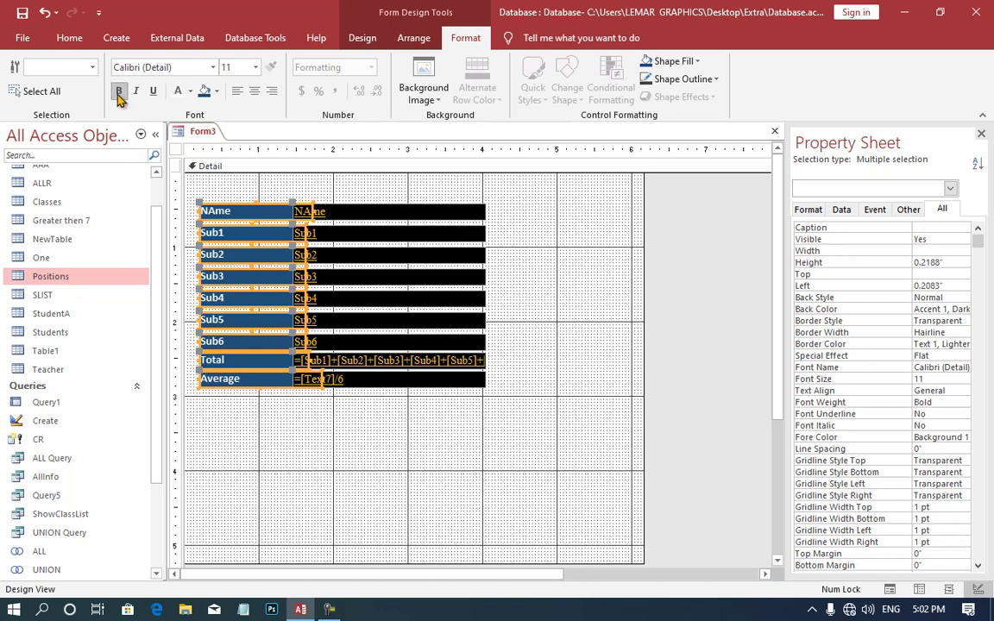
{"action": "left_click", "coordinate": [171, 69]}
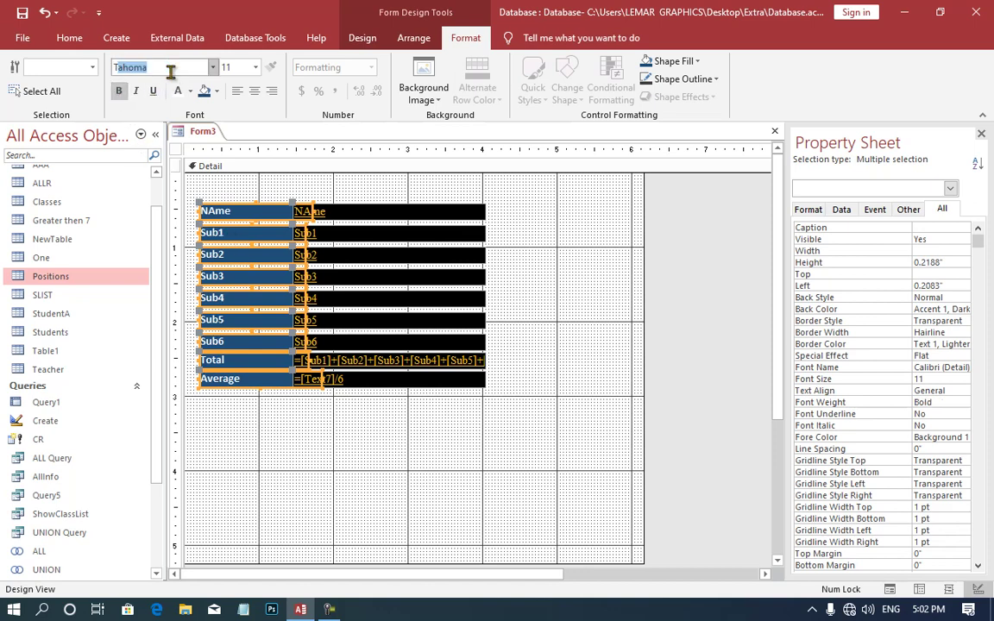
{"action": "type", "text": "Times New R"}
{"action": "key", "text": "Return"}
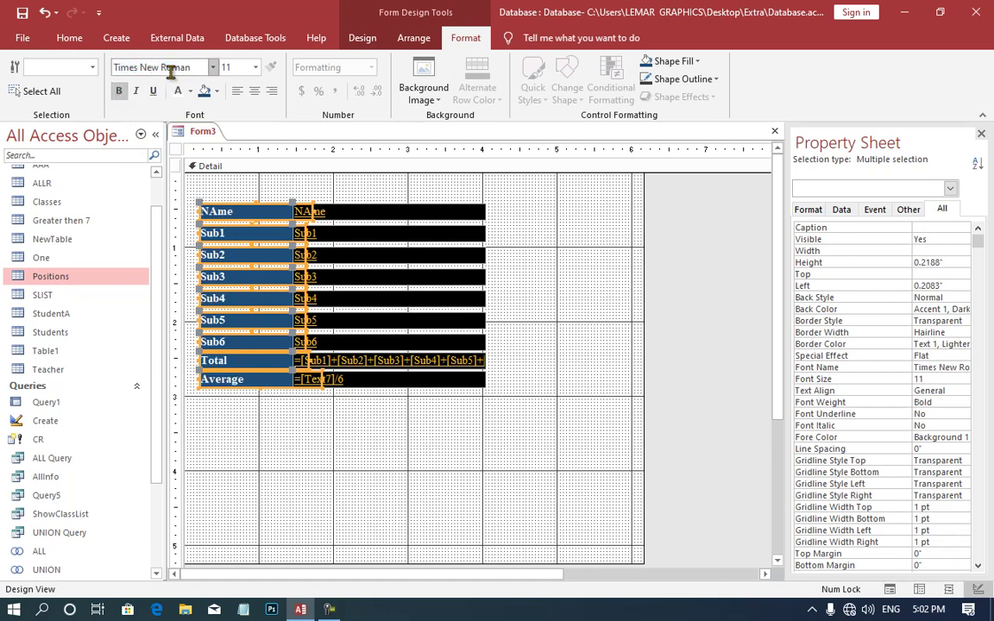
{"action": "left_click", "coordinate": [356, 37]}
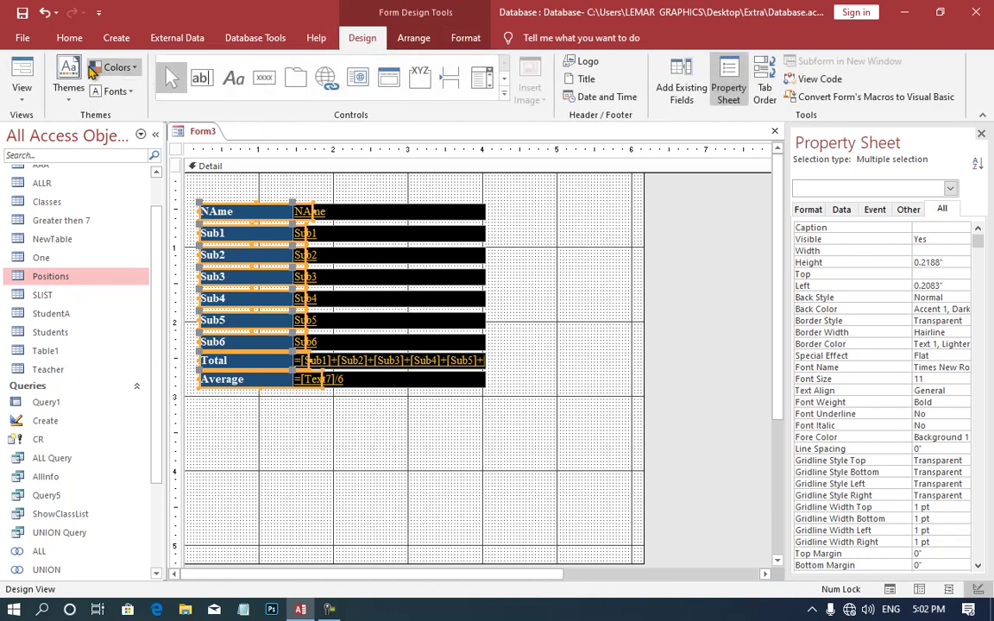
{"action": "left_click", "coordinate": [22, 78]}
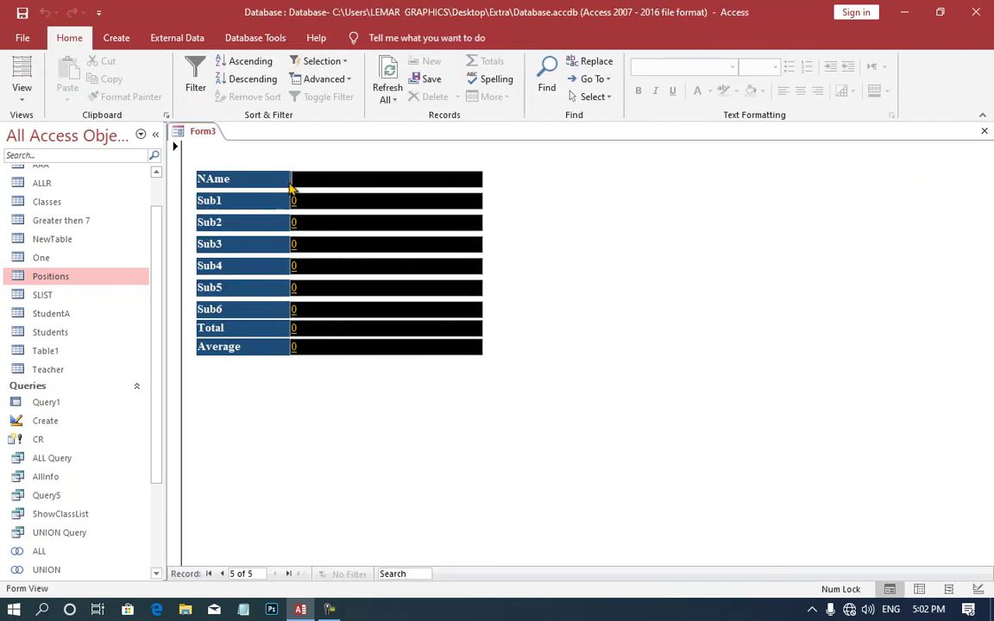
{"action": "left_click", "coordinate": [222, 575]}
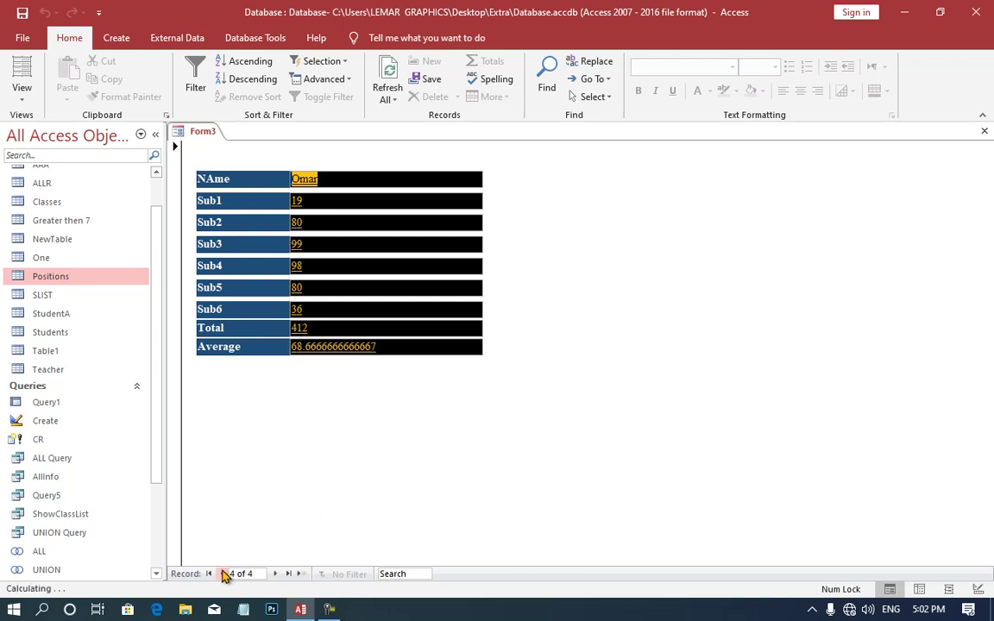
{"action": "left_click", "coordinate": [222, 575]}
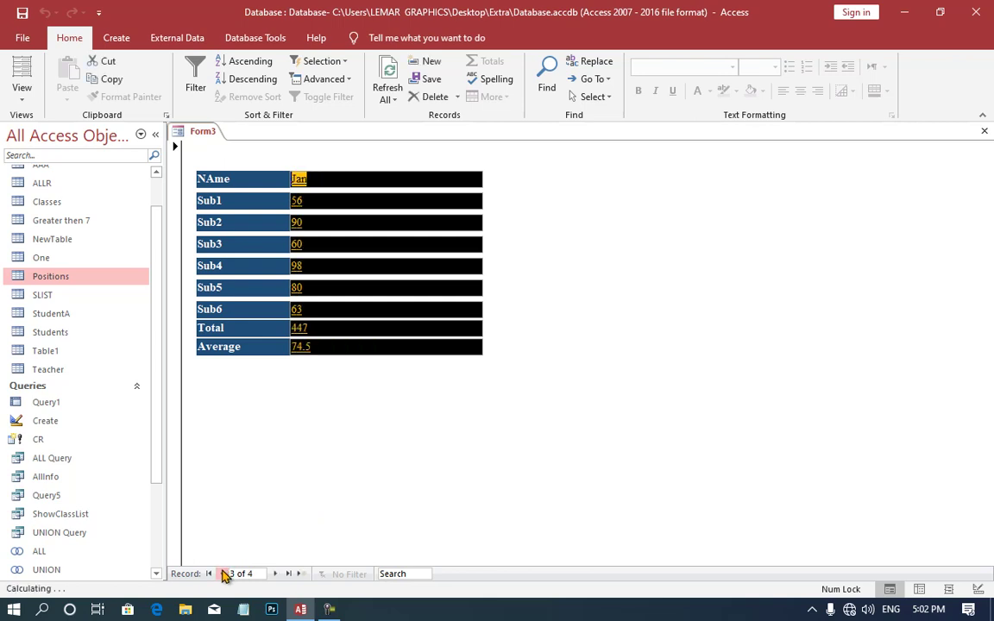
{"action": "left_click", "coordinate": [223, 575]}
{"action": "right_click", "coordinate": [594, 266]}
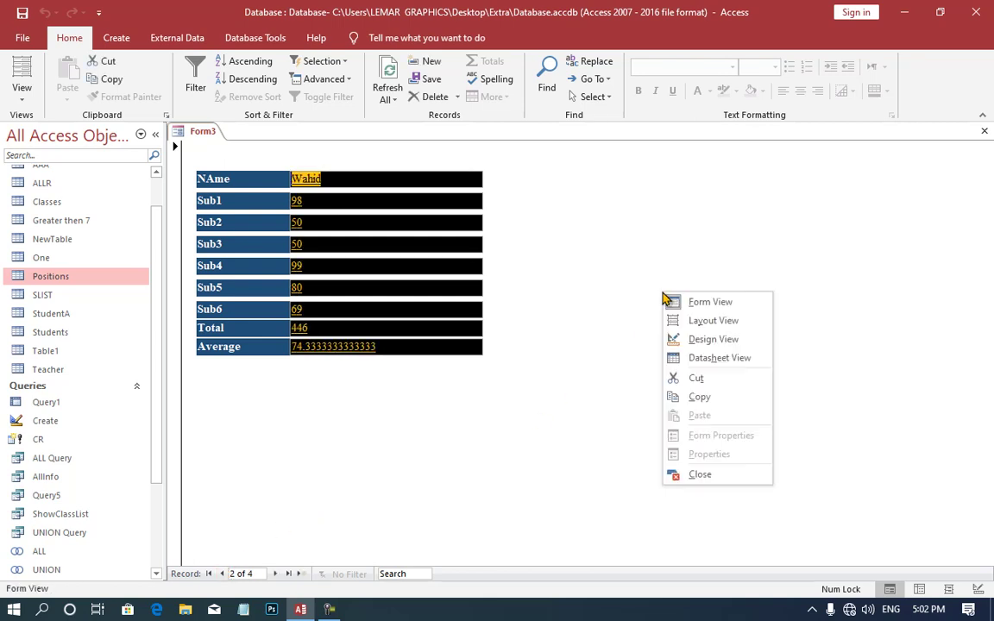
{"action": "left_click", "coordinate": [630, 303]}
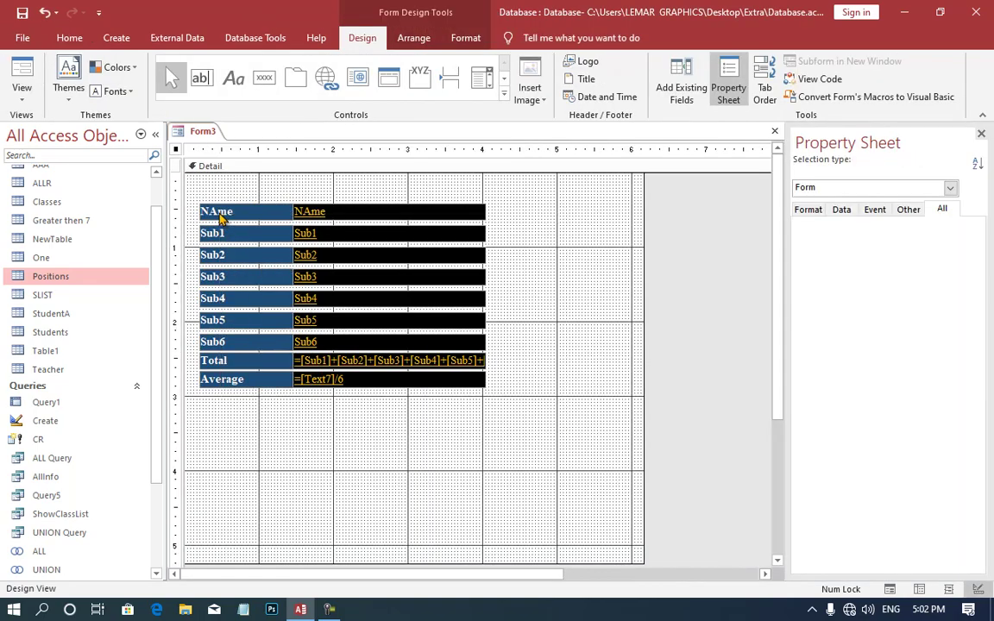
Step: Move all the fields down and right, then draw a rectangle surrounding them
{"action": "key", "text": "ctrl+a"}
{"action": "left_click_drag", "start_coordinate": [239, 213], "coordinate": [332, 300]}
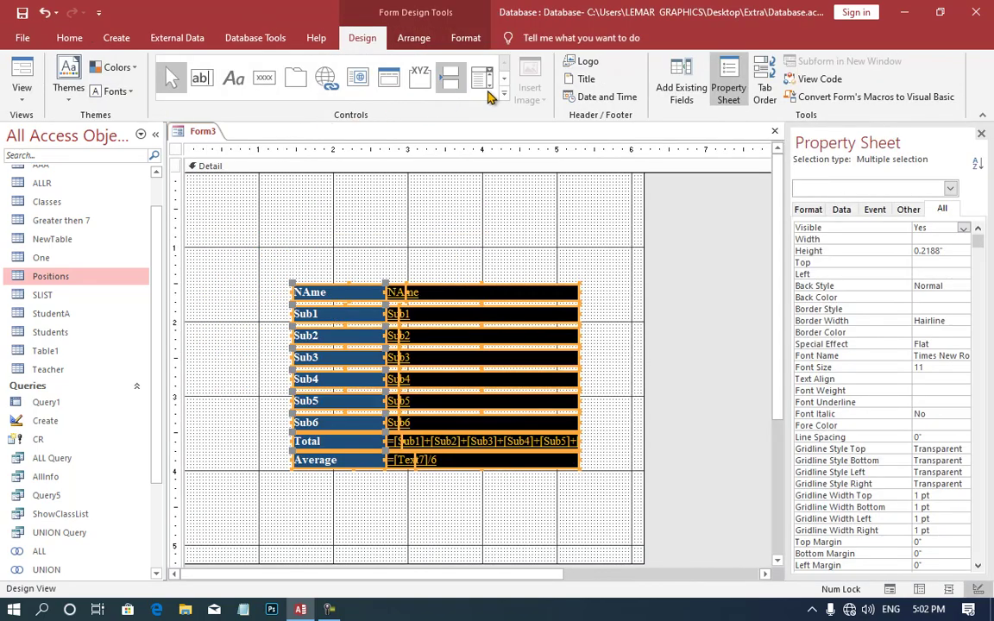
{"action": "left_click", "coordinate": [504, 91]}
{"action": "left_click", "coordinate": [263, 103]}
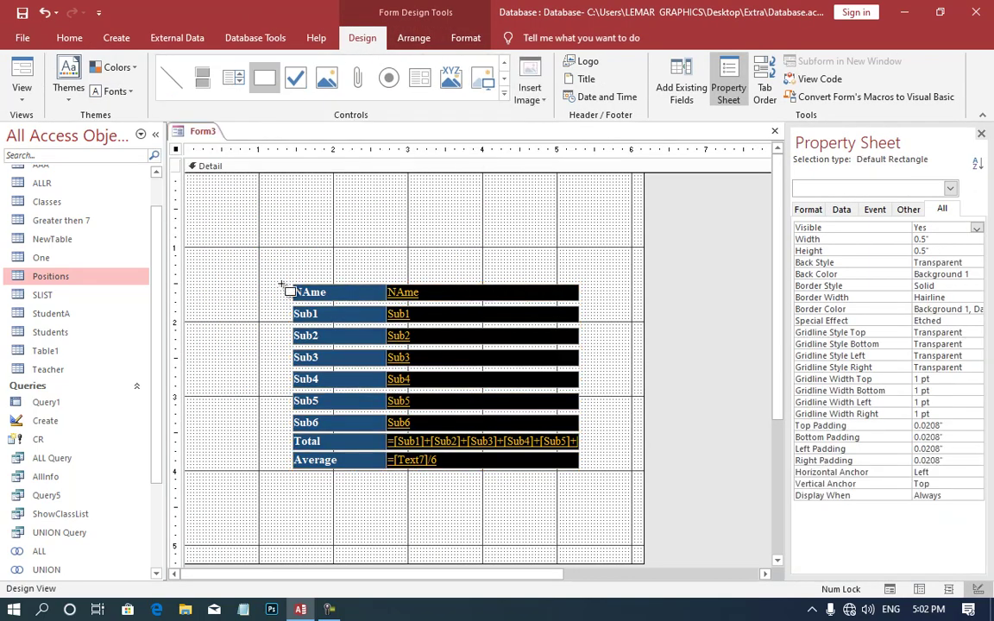
{"action": "mouse_move", "coordinate": [274, 277]}
{"action": "left_mouse_down"}
{"action": "mouse_move", "coordinate": [428, 408]}
{"action": "mouse_move", "coordinate": [601, 480]}
{"action": "left_mouse_up"}
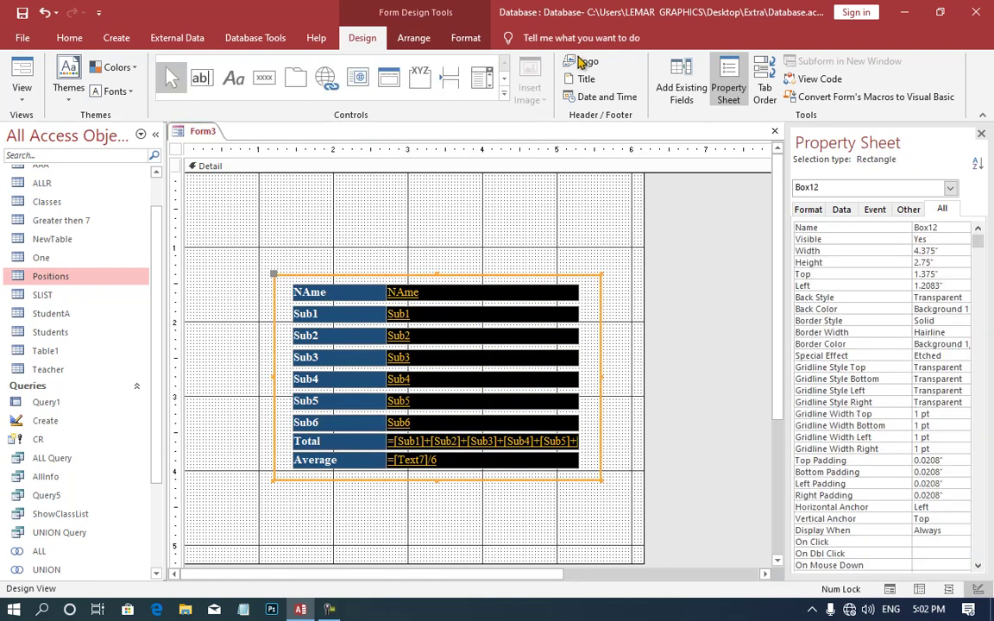
Step: Fill the rectangle with grey and send it behind the fields
{"action": "left_click", "coordinate": [466, 38]}
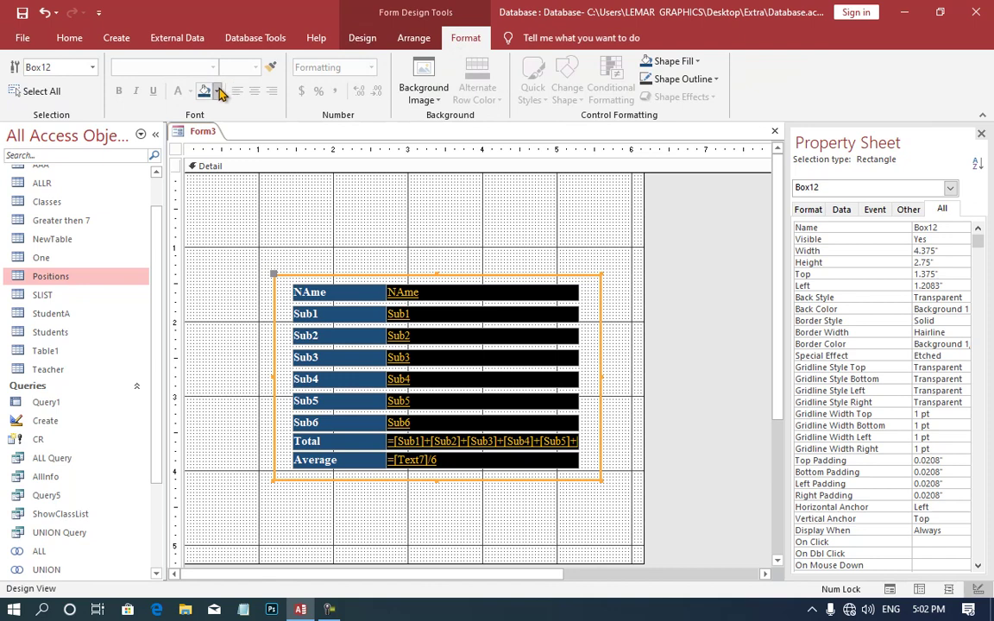
{"action": "left_click", "coordinate": [216, 91]}
{"action": "left_click", "coordinate": [204, 182]}
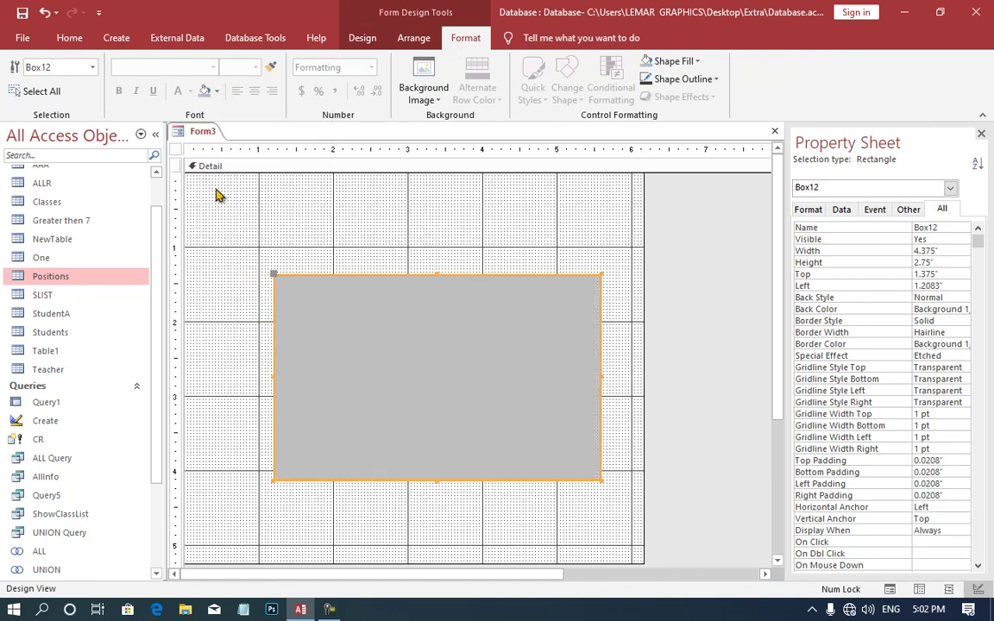
{"action": "right_click", "coordinate": [295, 303]}
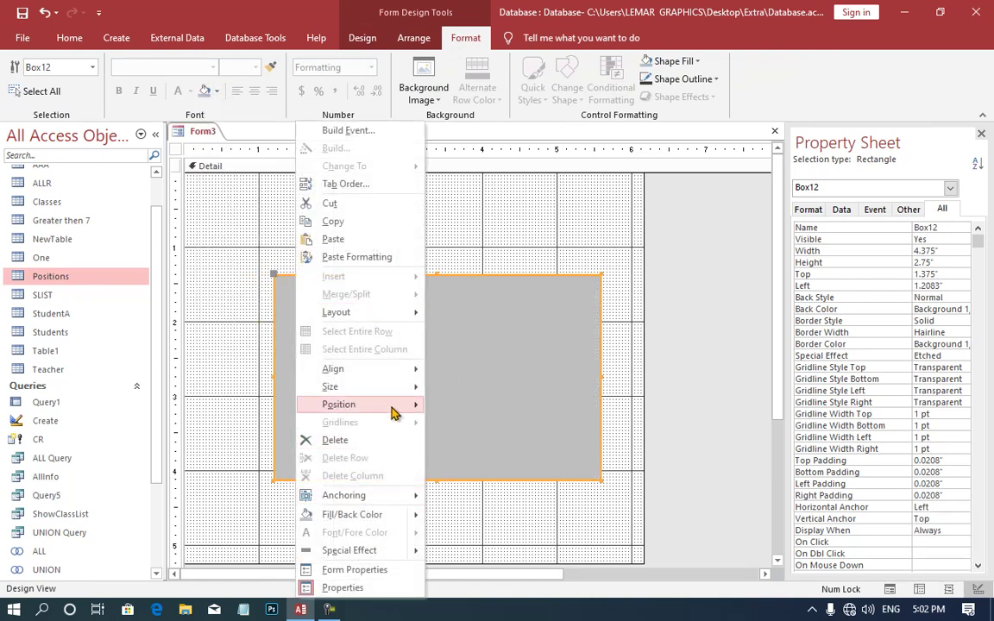
{"action": "mouse_move", "coordinate": [396, 404]}
{"action": "left_click", "coordinate": [466, 423]}
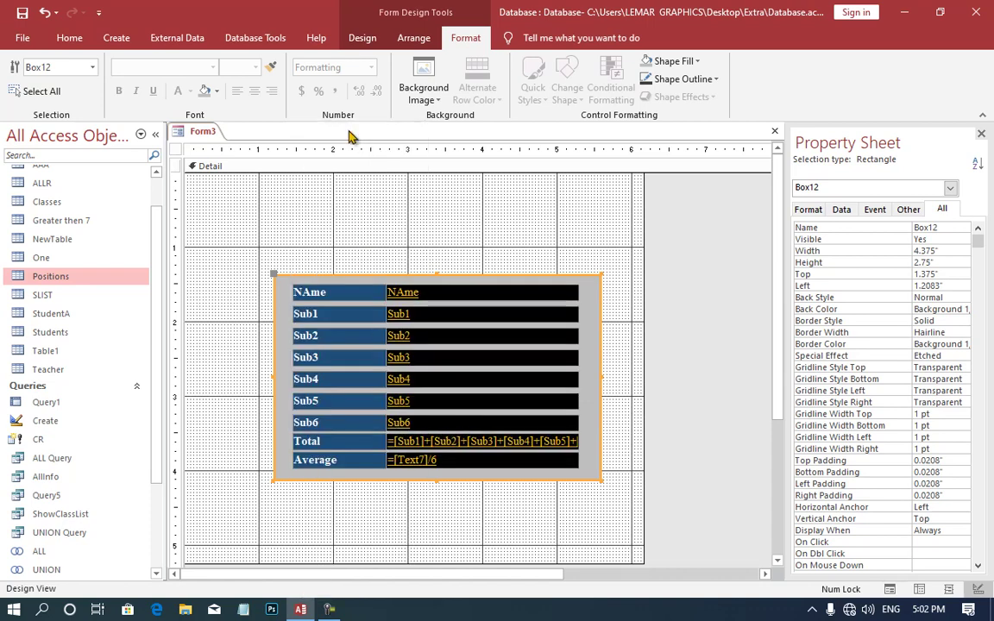
{"action": "left_click", "coordinate": [362, 38]}
Step: Draw a label box above the grey backdrop holding the title 'Students Marks'
{"action": "left_click", "coordinate": [264, 78]}
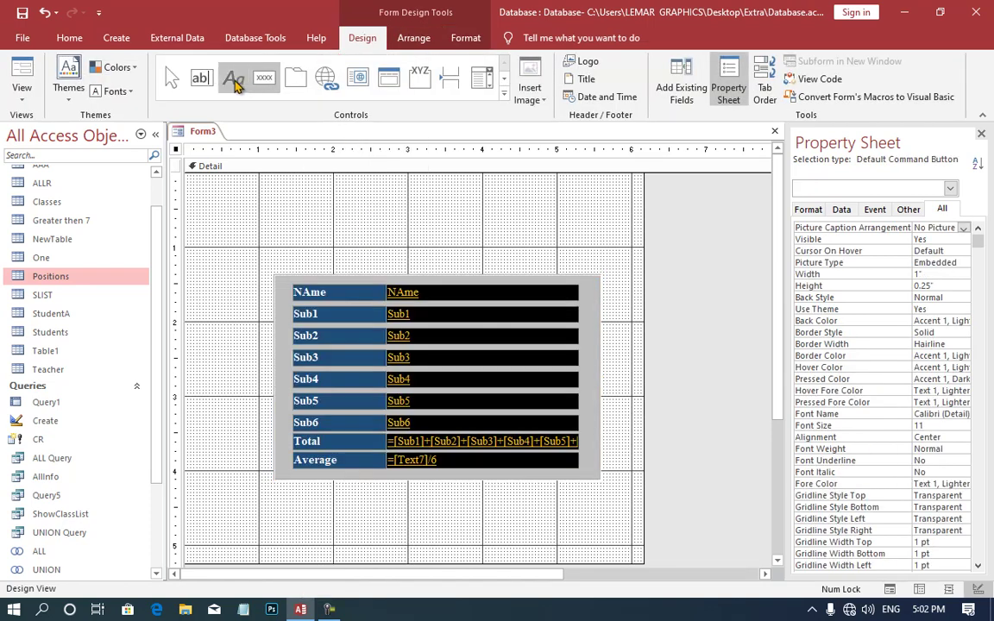
{"action": "left_click", "coordinate": [233, 77]}
{"action": "left_click_drag", "start_coordinate": [278, 232], "coordinate": [595, 270]}
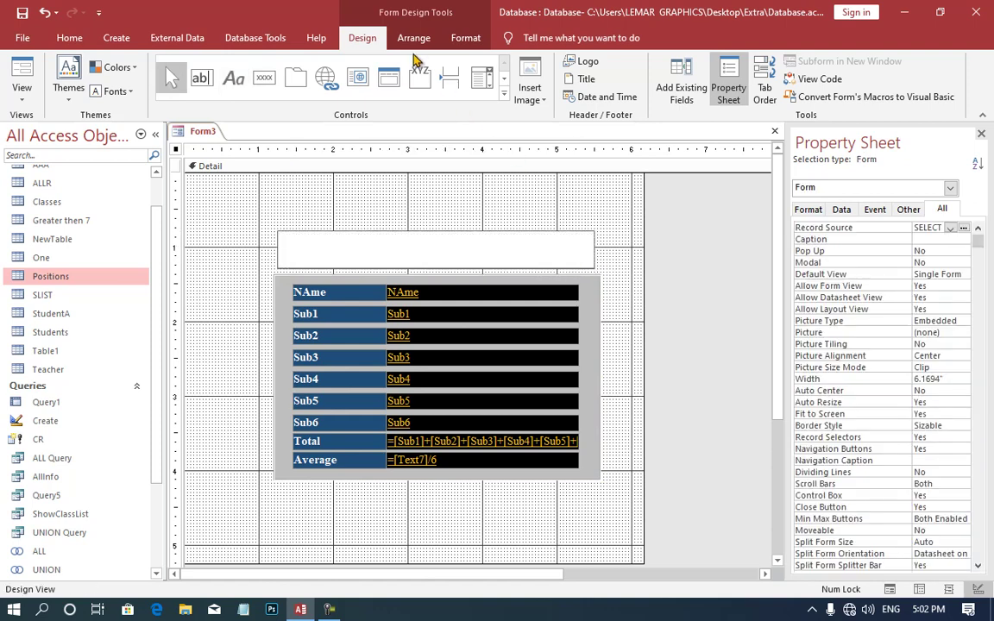
{"action": "left_click", "coordinate": [465, 38]}
{"action": "type", "text": "Students Marks"}
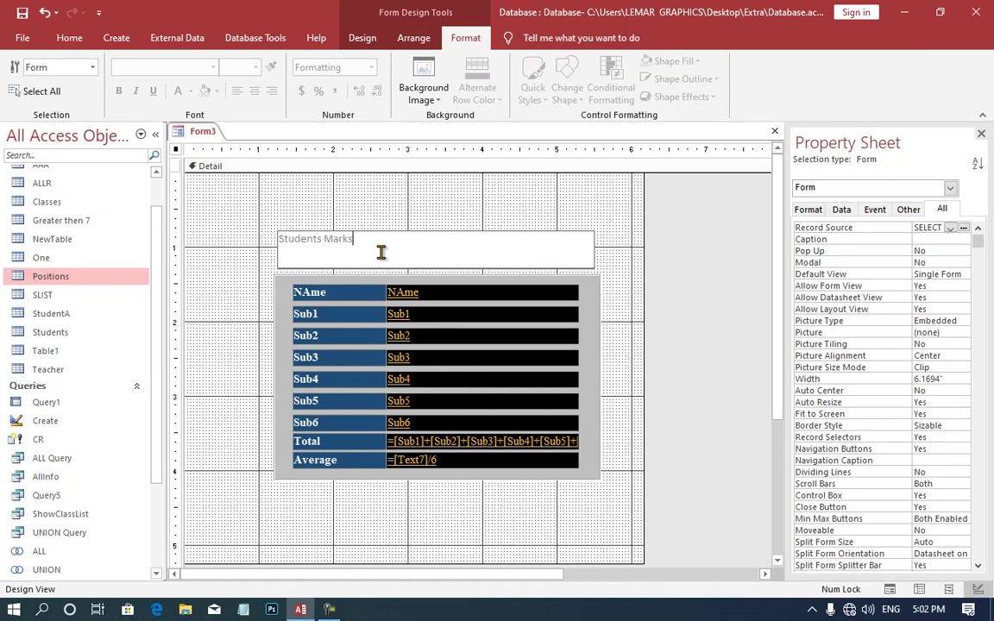
Step: Centre the Students Marks title and set its font to Arial Black
{"action": "left_click", "coordinate": [384, 209]}
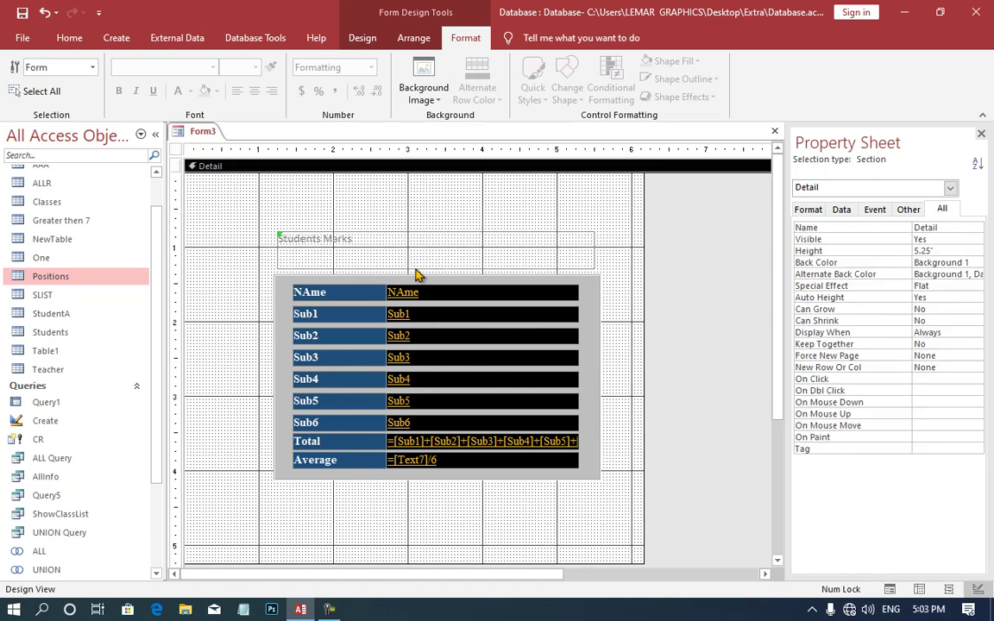
{"action": "left_click", "coordinate": [371, 250]}
{"action": "left_click", "coordinate": [254, 91]}
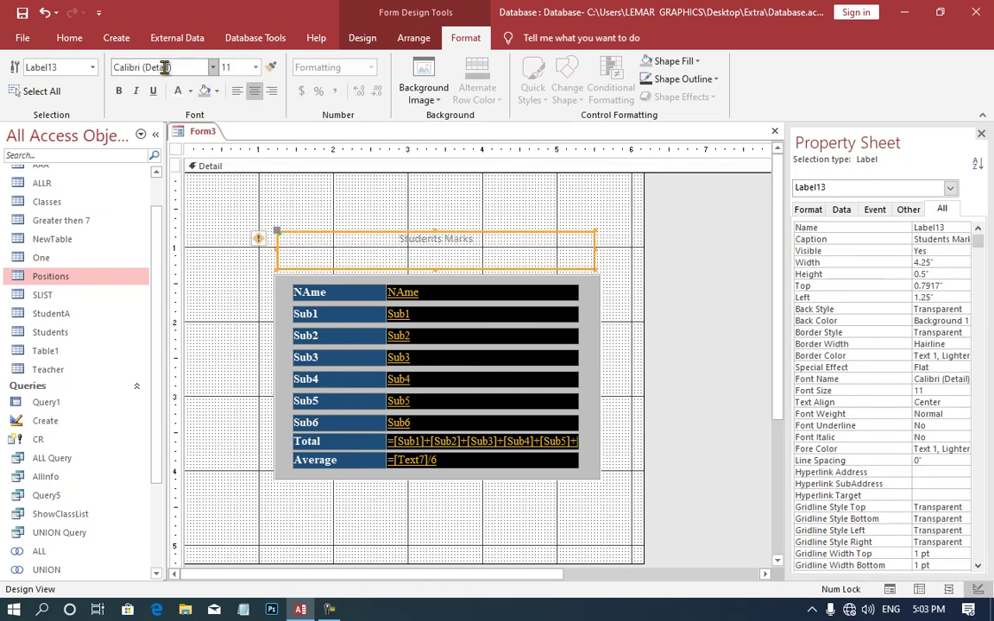
{"action": "type", "text": "Arial"}
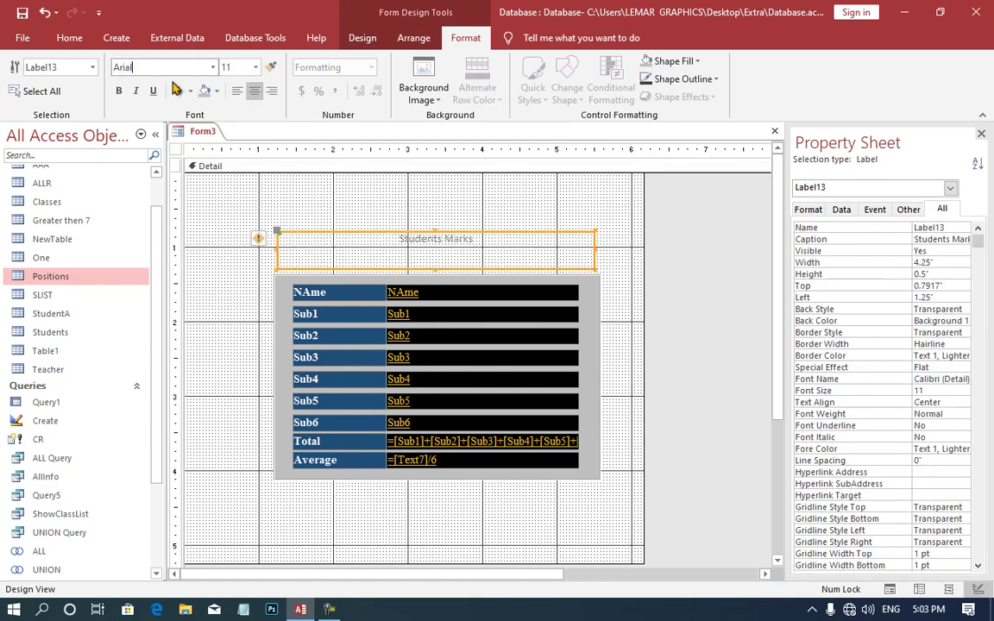
{"action": "key", "text": "Return"}
{"action": "left_click", "coordinate": [212, 67]}
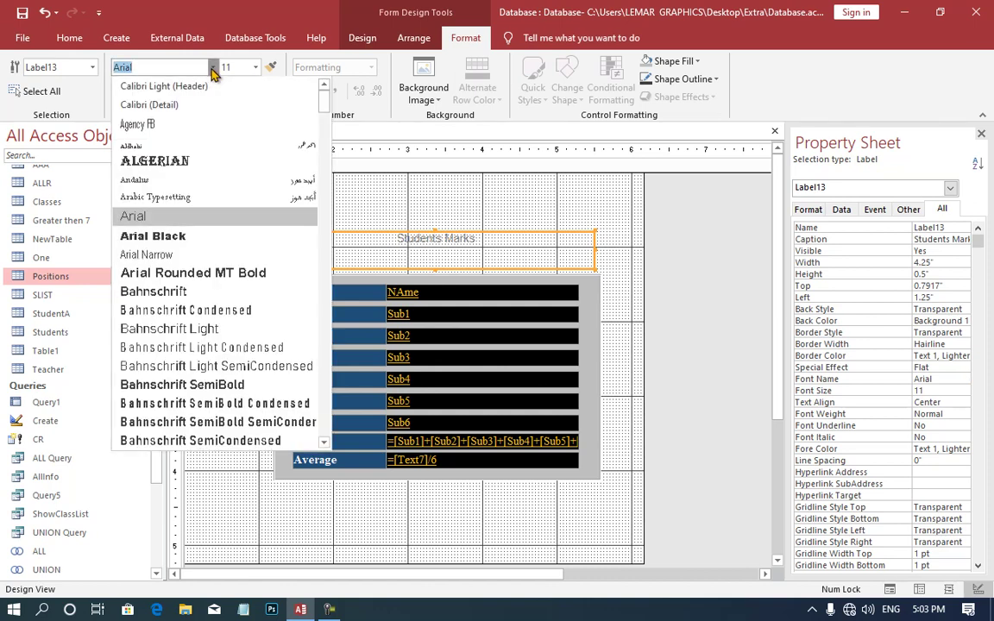
{"action": "left_click", "coordinate": [226, 235]}
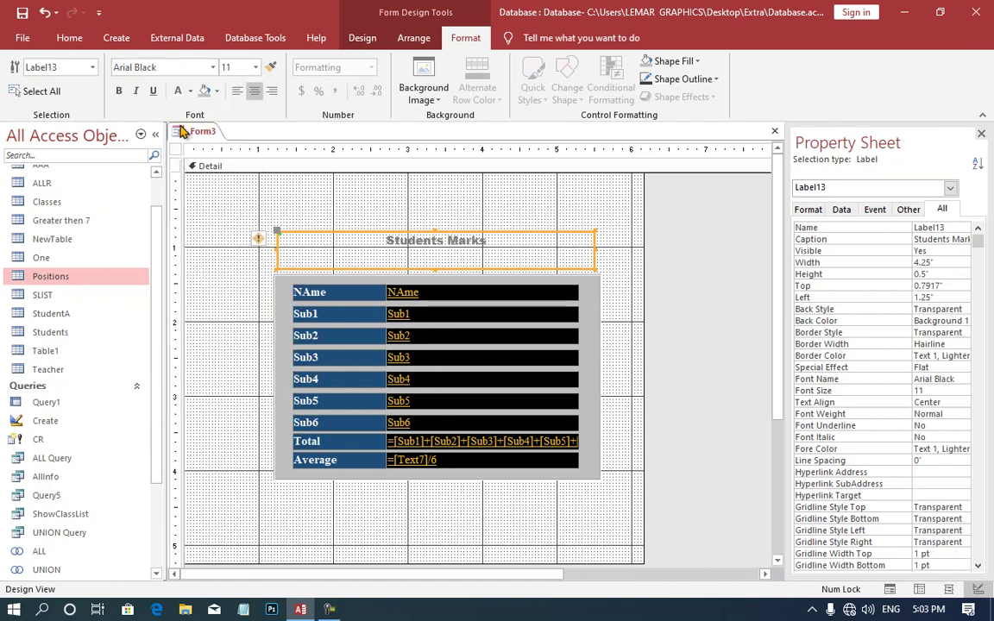
Step: Make the title black, size 26, on a gold background, then view Form3 in Form View
{"action": "left_click", "coordinate": [187, 90]}
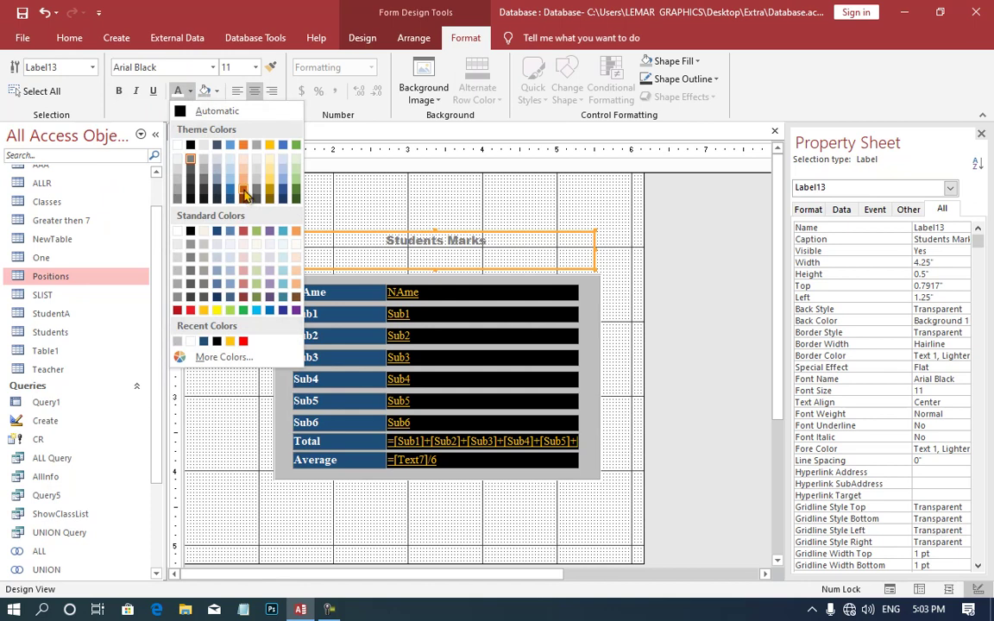
{"action": "left_click", "coordinate": [191, 230]}
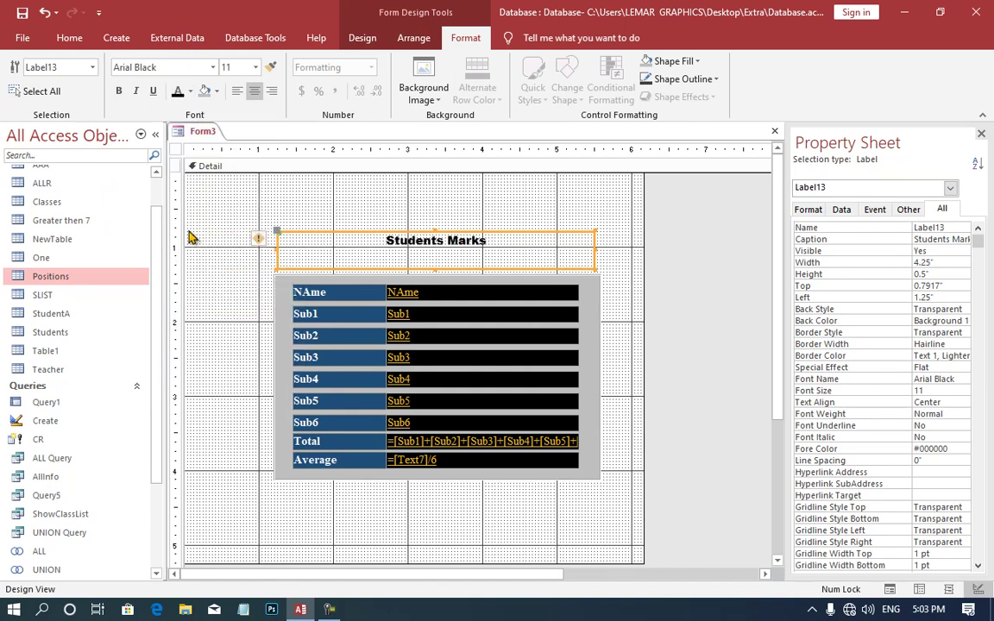
{"action": "left_click", "coordinate": [256, 67]}
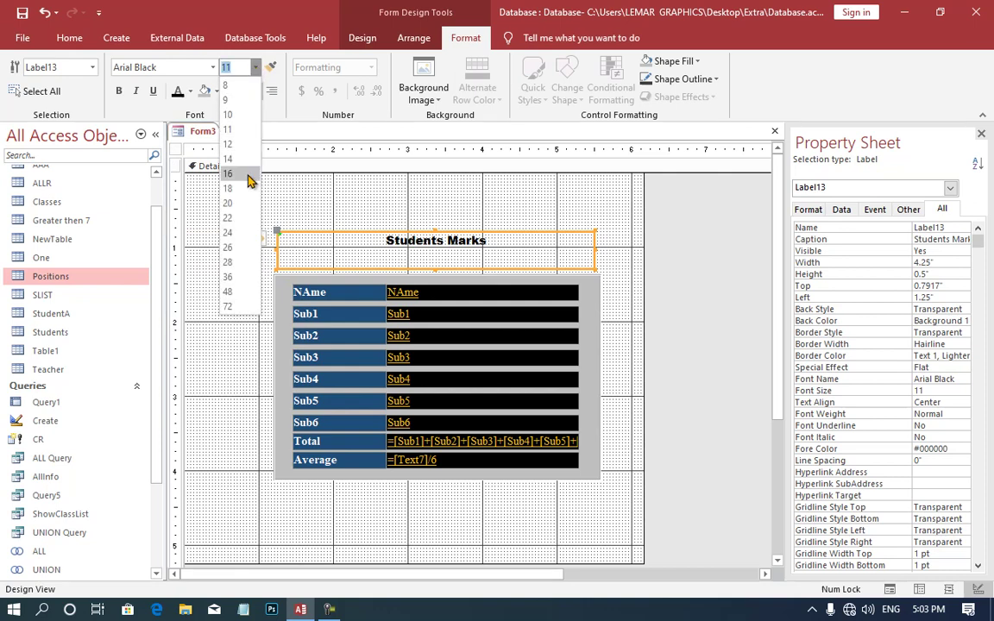
{"action": "left_click", "coordinate": [229, 248]}
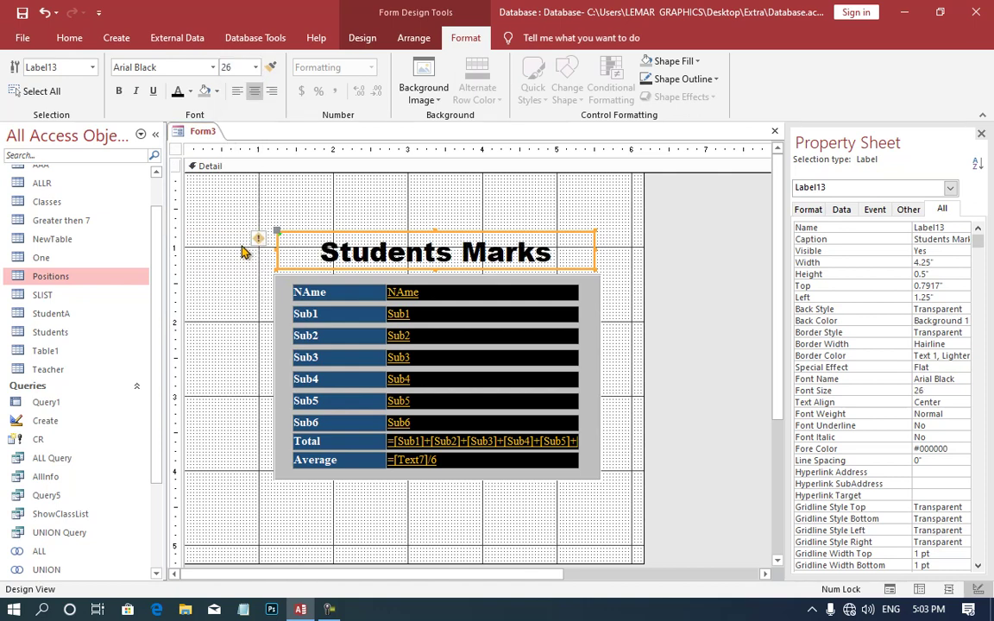
{"action": "left_click", "coordinate": [216, 91]}
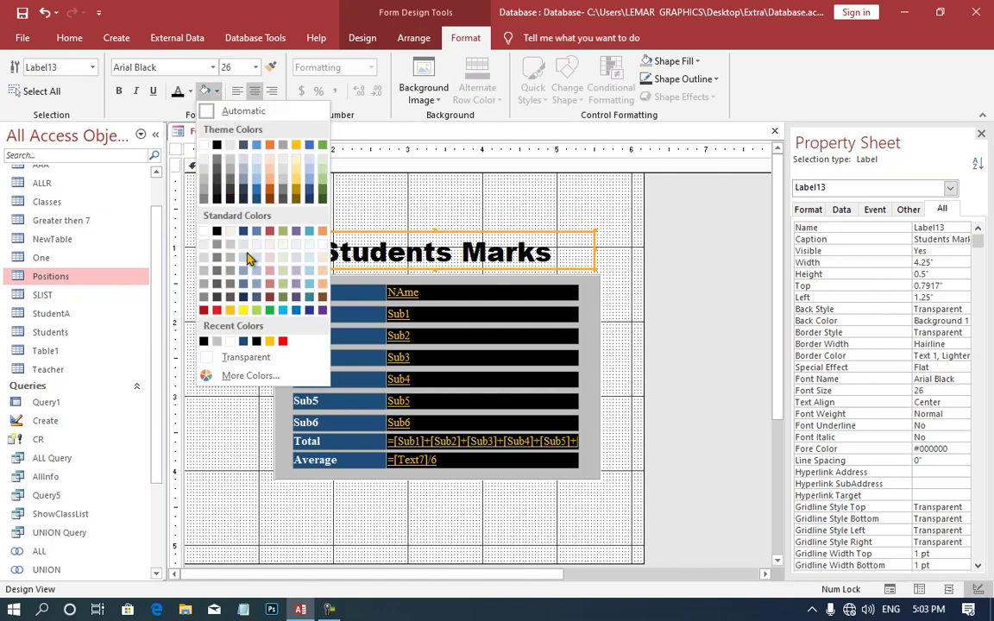
{"action": "left_click", "coordinate": [242, 310]}
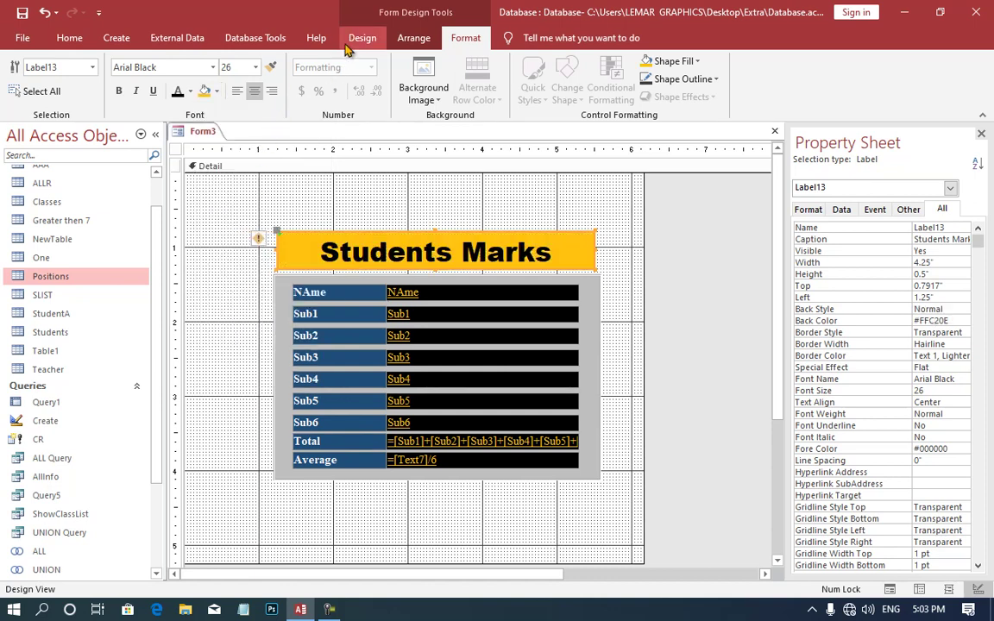
{"action": "left_click", "coordinate": [362, 38]}
{"action": "left_click", "coordinate": [21, 73]}
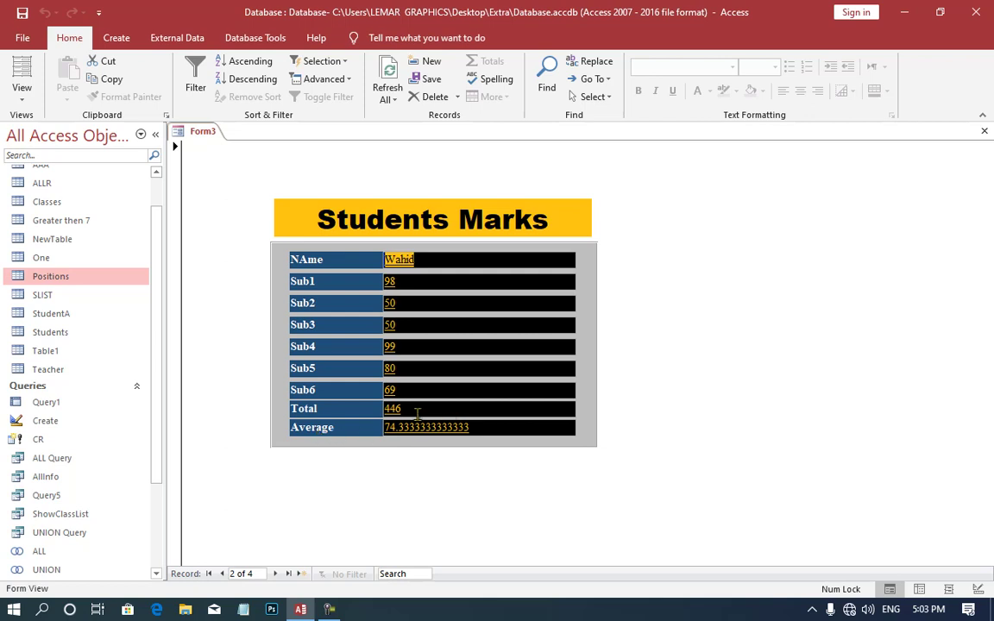
Step: Add a new blank record (5 of 5) to the Students Marks form
{"action": "left_click", "coordinate": [275, 574]}
{"action": "left_click", "coordinate": [276, 574]}
{"action": "left_click", "coordinate": [276, 574]}
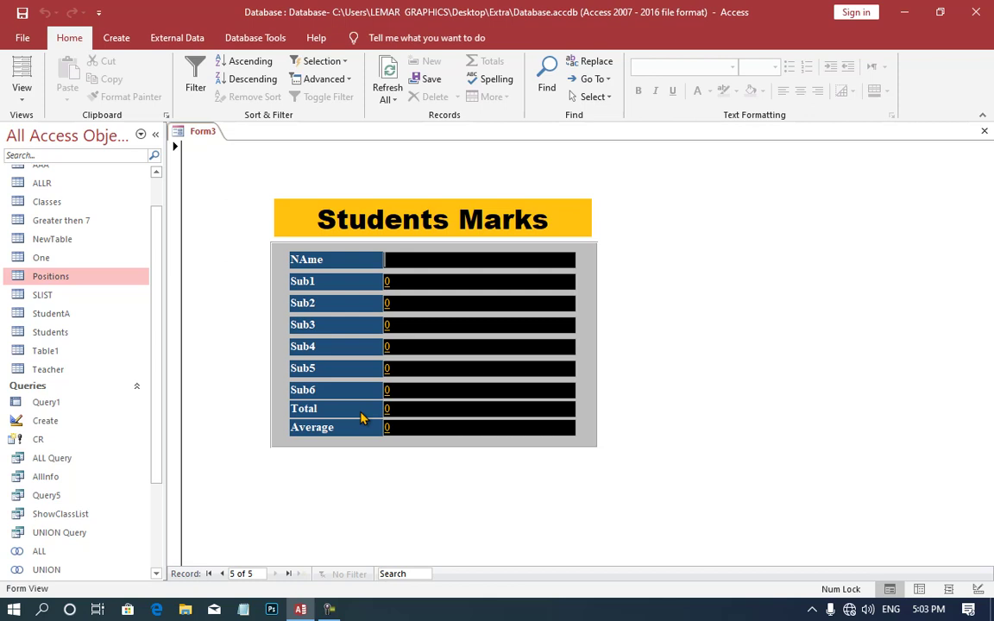
Step: Enter the student's full name in the NAme field, fixing typos, and move to Sub1
{"action": "type", "text": "Omar"}
{"action": "key", "text": "ctrl+a"}
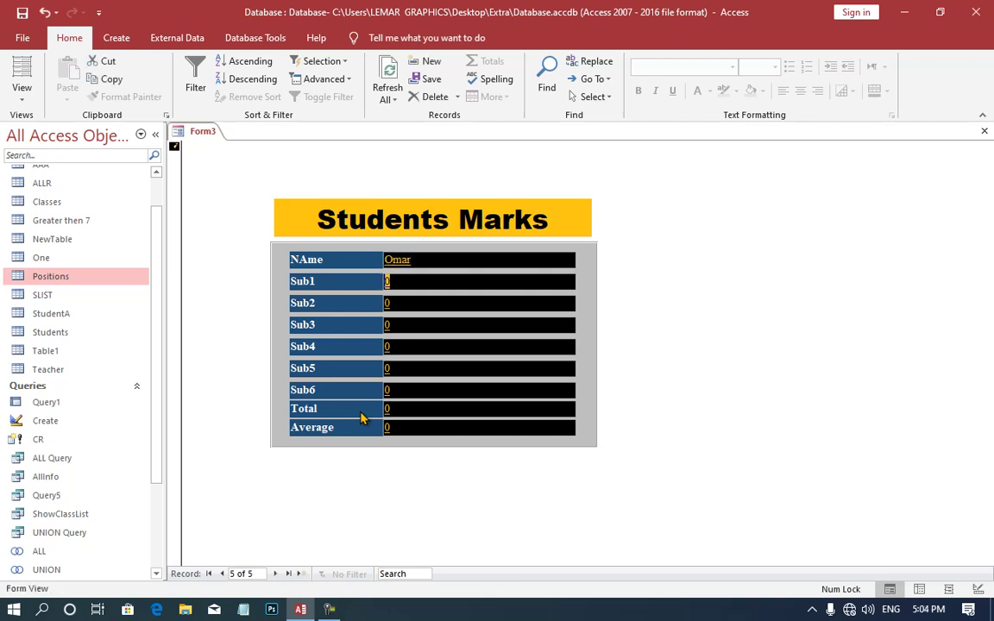
{"action": "type", "text": "MO"}
{"action": "type", "text": "ham"}
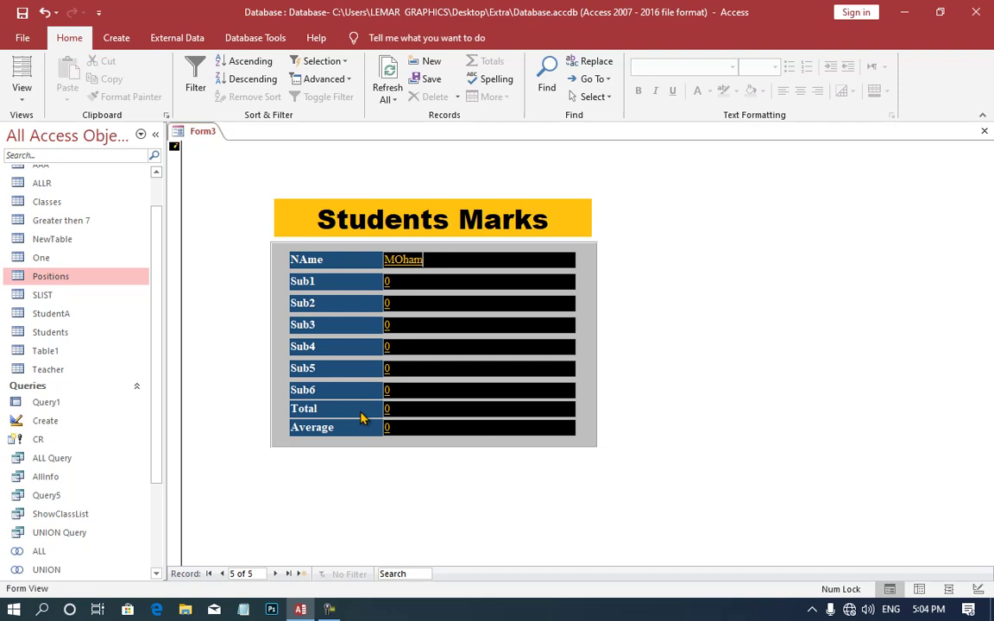
{"action": "key", "text": "BackSpace"}
{"action": "key", "text": "BackSpace"}
{"action": "key", "text": "BackSpace"}
{"action": "type", "text": "mmad "}
{"action": "type", "text": "Essa"}
{"action": "key", "text": "Tab"}
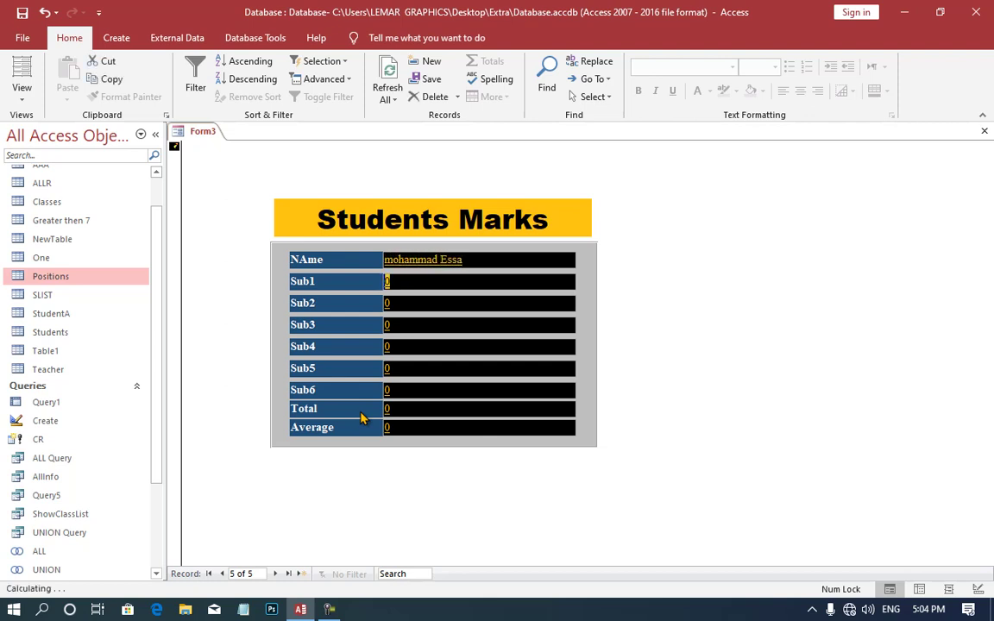
Step: Enter marks 89, 97, 52 and 63 in Sub1 through Sub4
{"action": "type", "text": "89"}
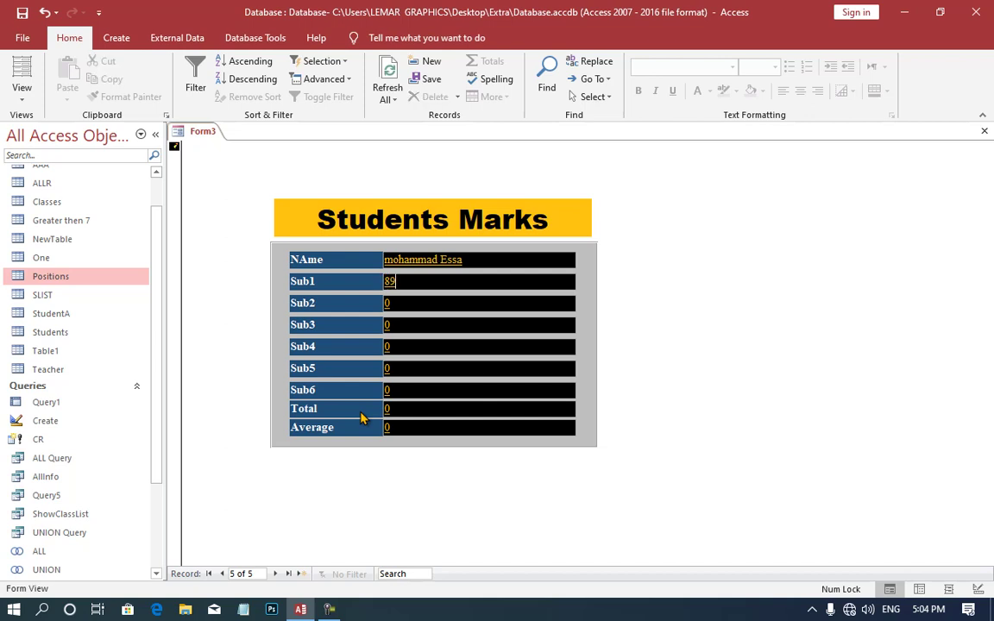
{"action": "key", "text": "Tab"}
{"action": "type", "text": "9"}
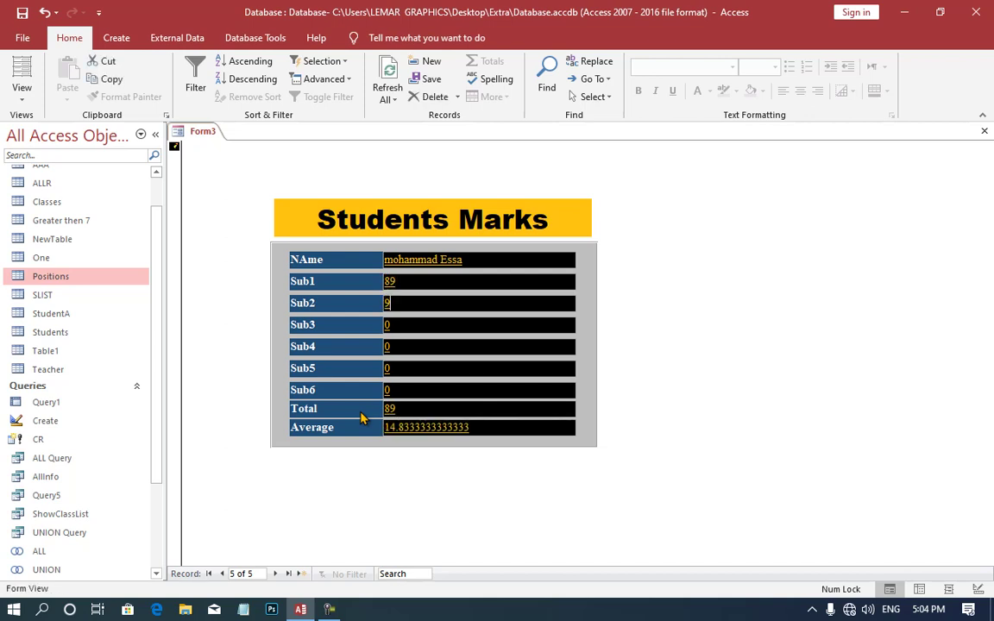
{"action": "type", "text": "7"}
{"action": "key", "text": "Tab"}
{"action": "type", "text": "5"}
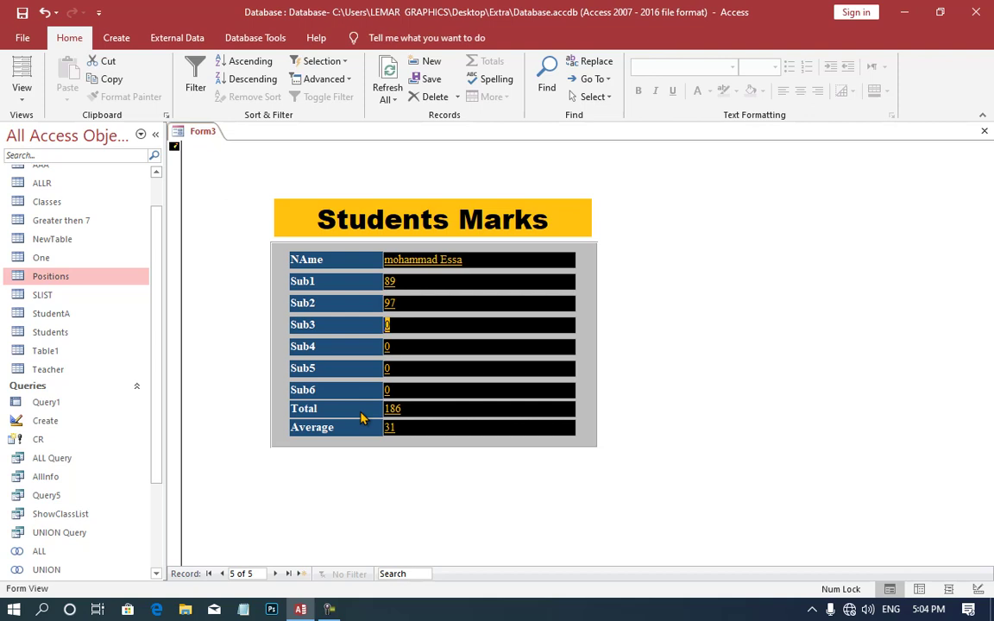
{"action": "type", "text": "2"}
{"action": "key", "text": "Tab"}
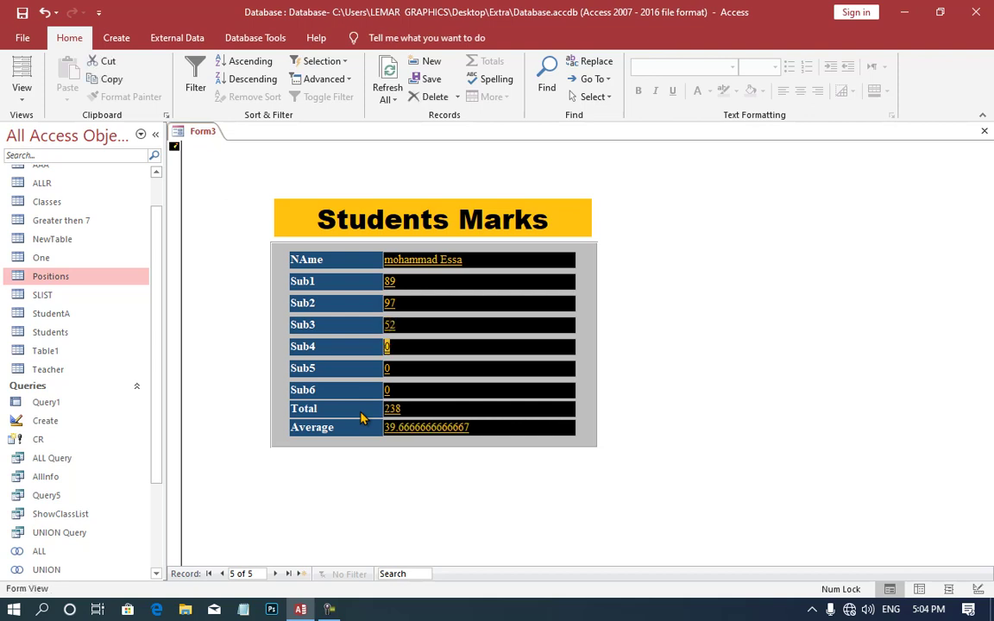
{"action": "type", "text": "63"}
{"action": "key", "text": "Tab"}
Step: Enter 79 and 100 in Sub5 and Sub6, then save the record (Total 480, Average 80)
{"action": "type", "text": "7"}
{"action": "type", "text": "9"}
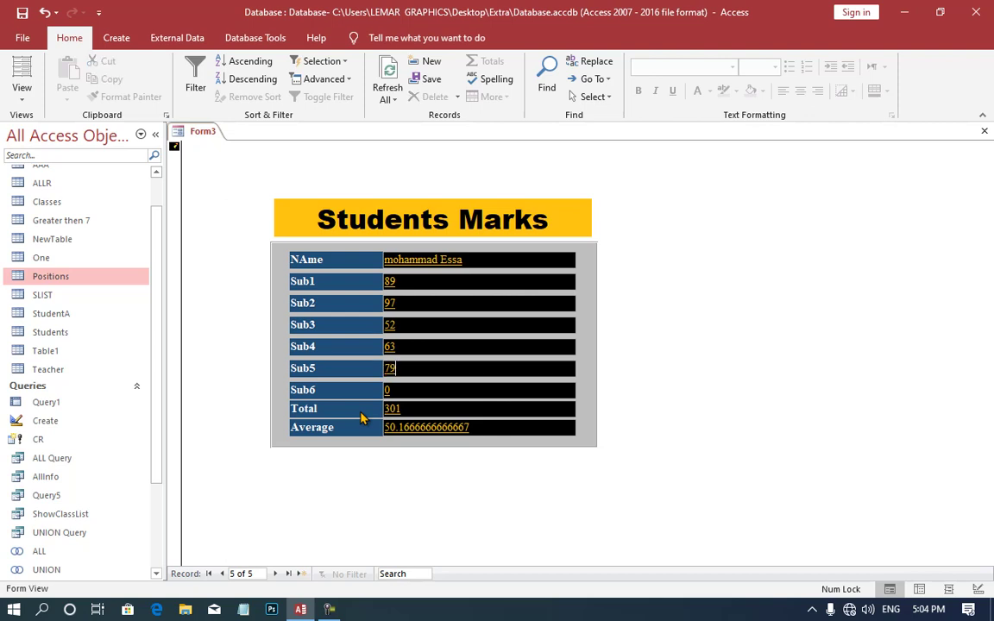
{"action": "key", "text": "Tab"}
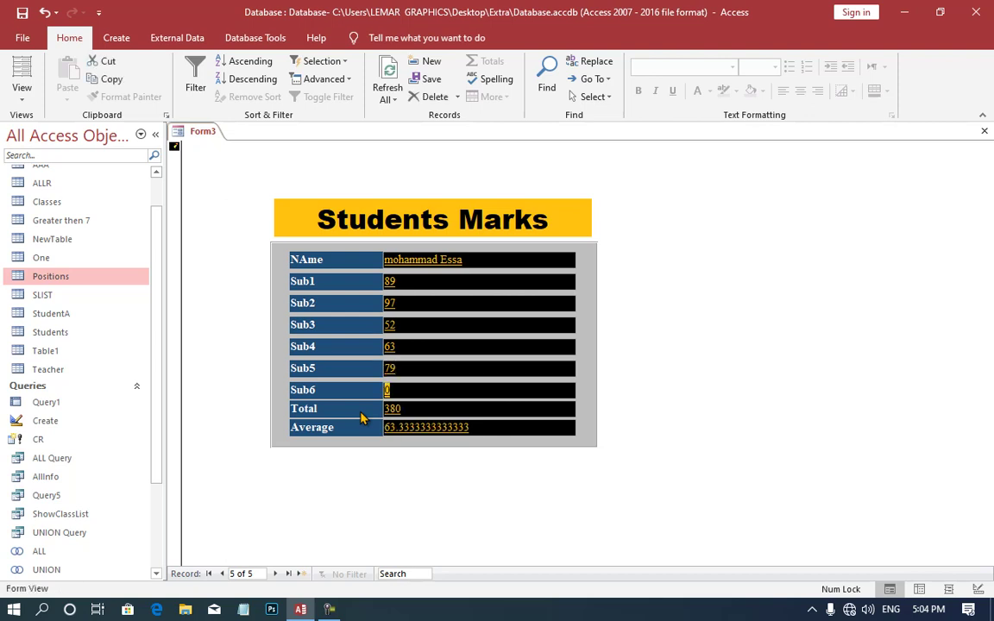
{"action": "type", "text": "100"}
{"action": "key", "text": "Tab"}
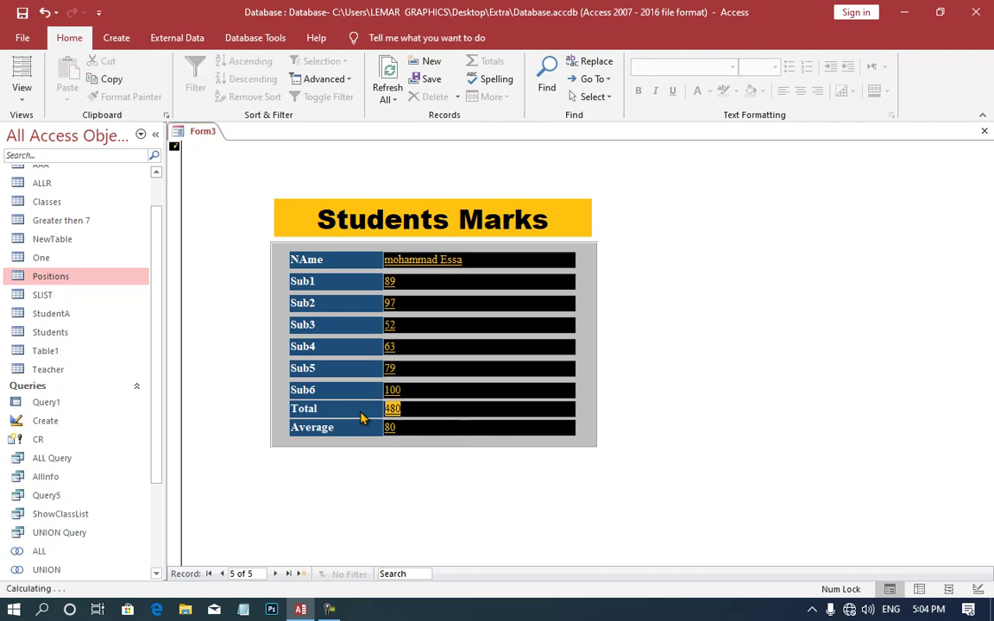
{"action": "key", "text": "Tab"}
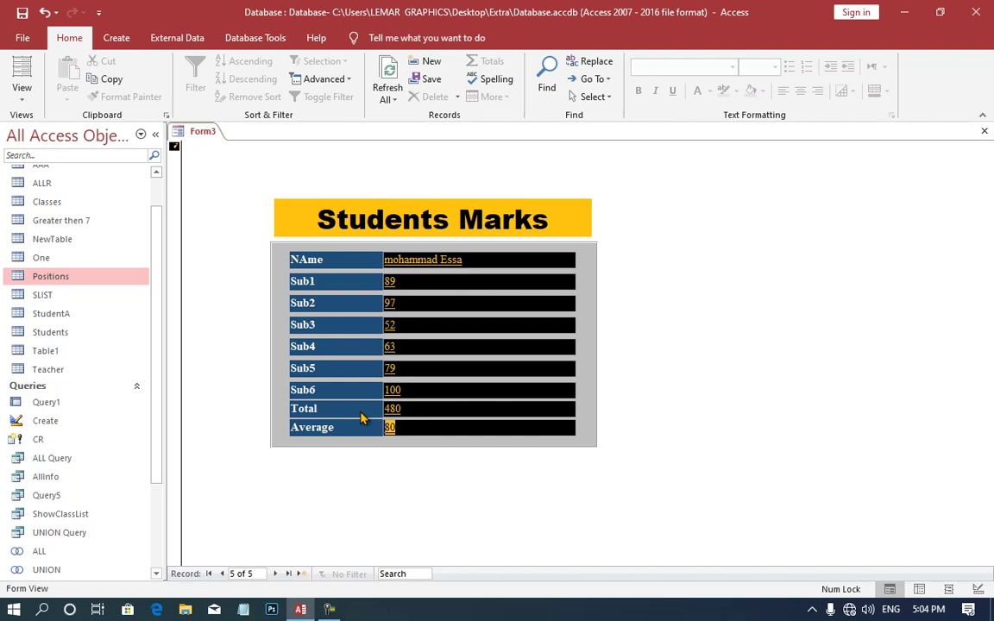
{"action": "key", "text": "Tab"}
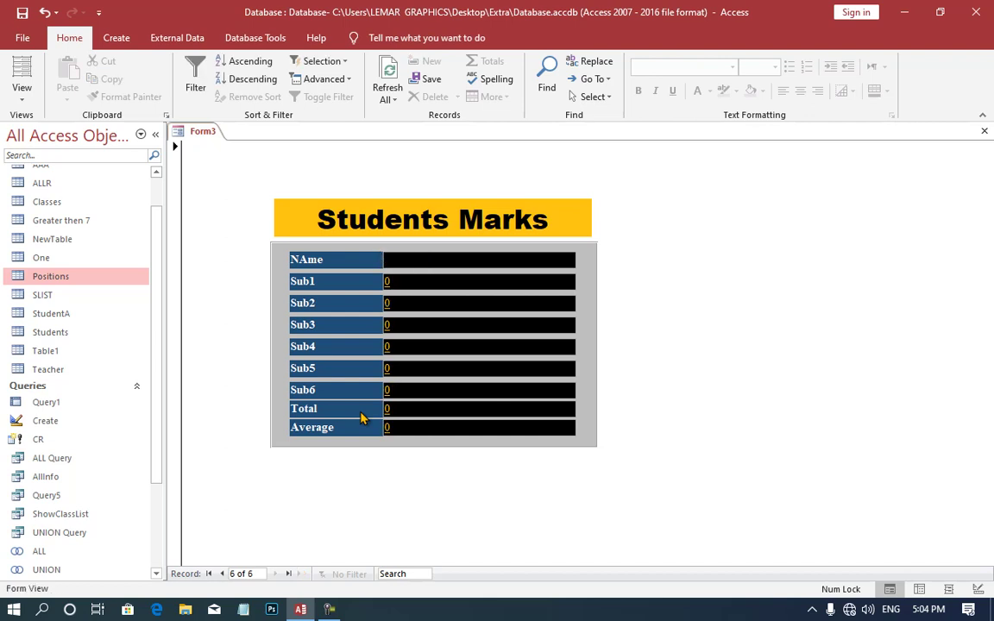